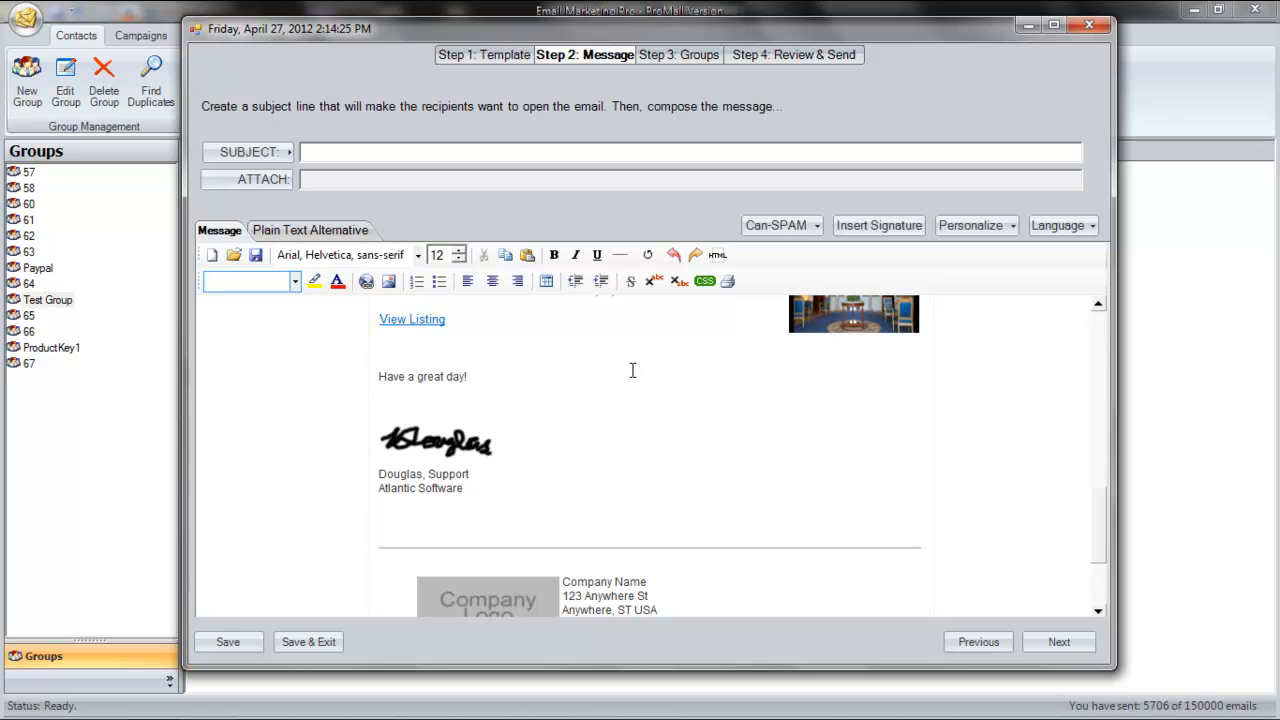
Step: View the message's HTML source and return to the formatted view
{"action": "left_click", "coordinate": [718, 257]}
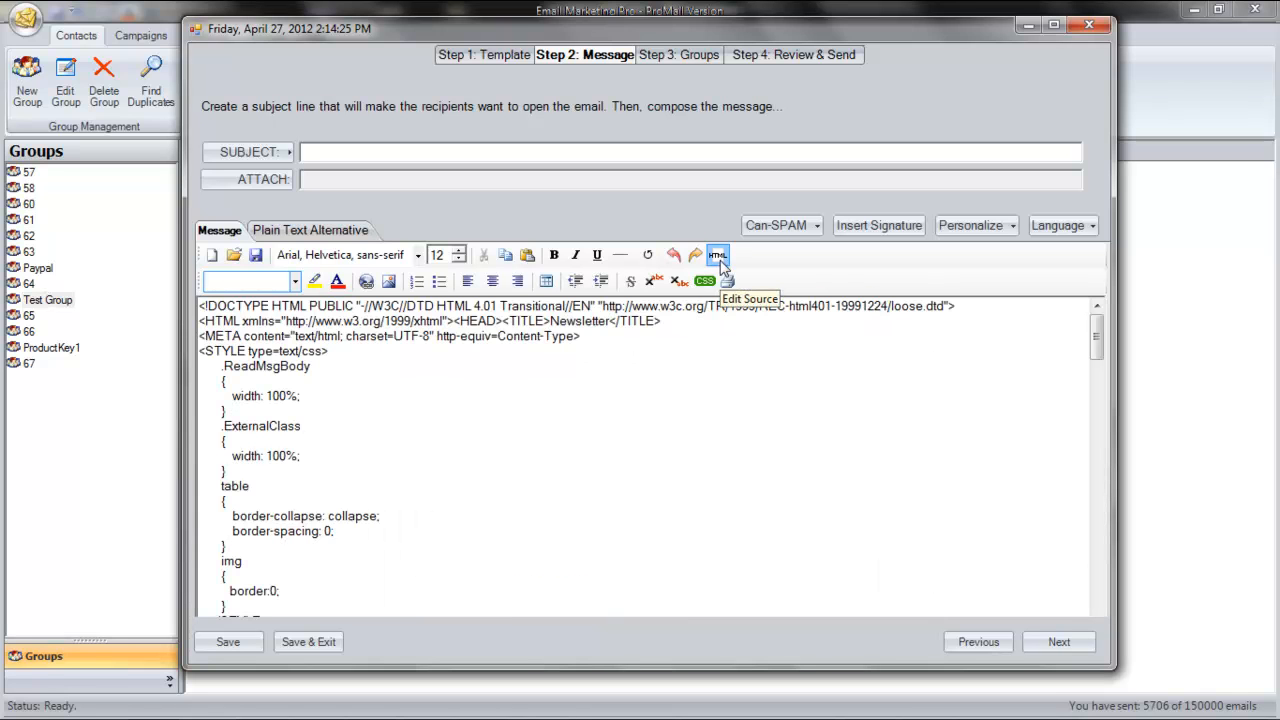
{"action": "left_click", "coordinate": [718, 257]}
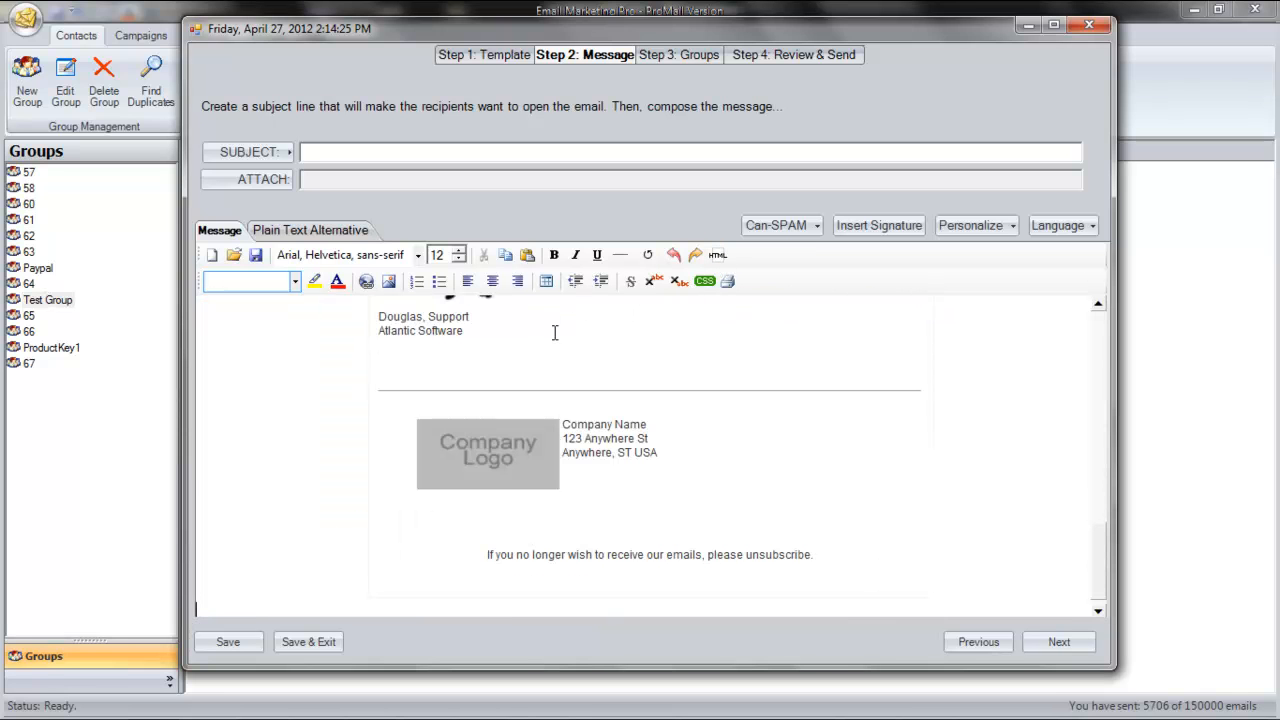
Step: Replace the greeting line above the property listings with the word "Dear"
{"action": "scroll", "coordinate": [555, 333], "scroll_direction": "up", "scroll_amount": 10}
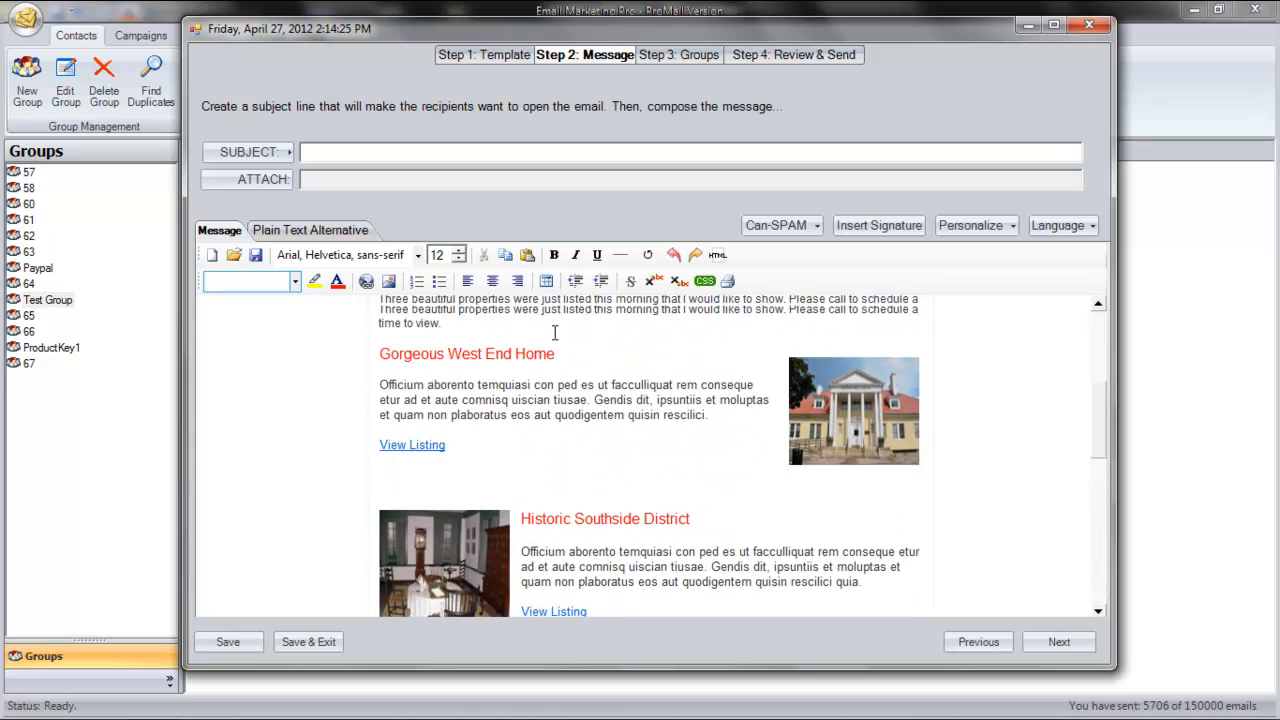
{"action": "scroll", "coordinate": [560, 333], "scroll_direction": "up", "scroll_amount": 1}
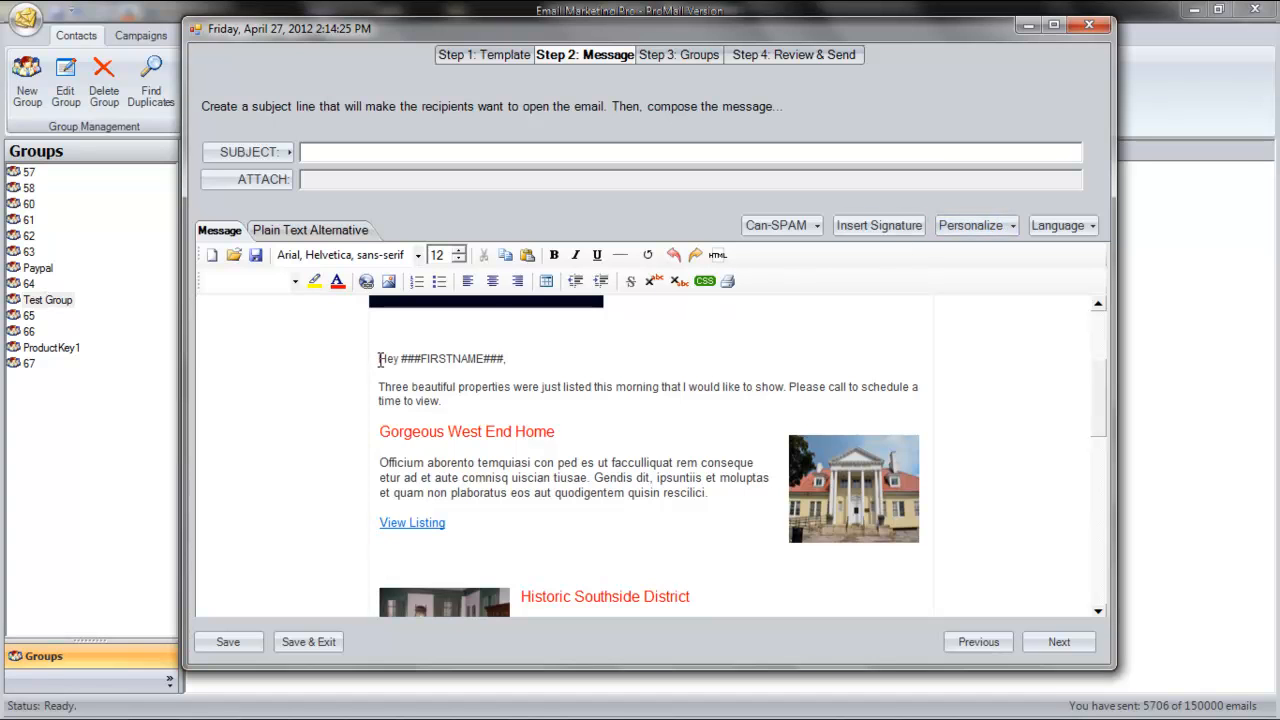
{"action": "left_click_drag", "start_coordinate": [379, 358], "coordinate": [523, 358]}
{"action": "type", "text": "Dear"}
{"action": "key", "text": "BackSpace"}
{"action": "key", "text": "BackSpace"}
{"action": "type", "text": "r"}
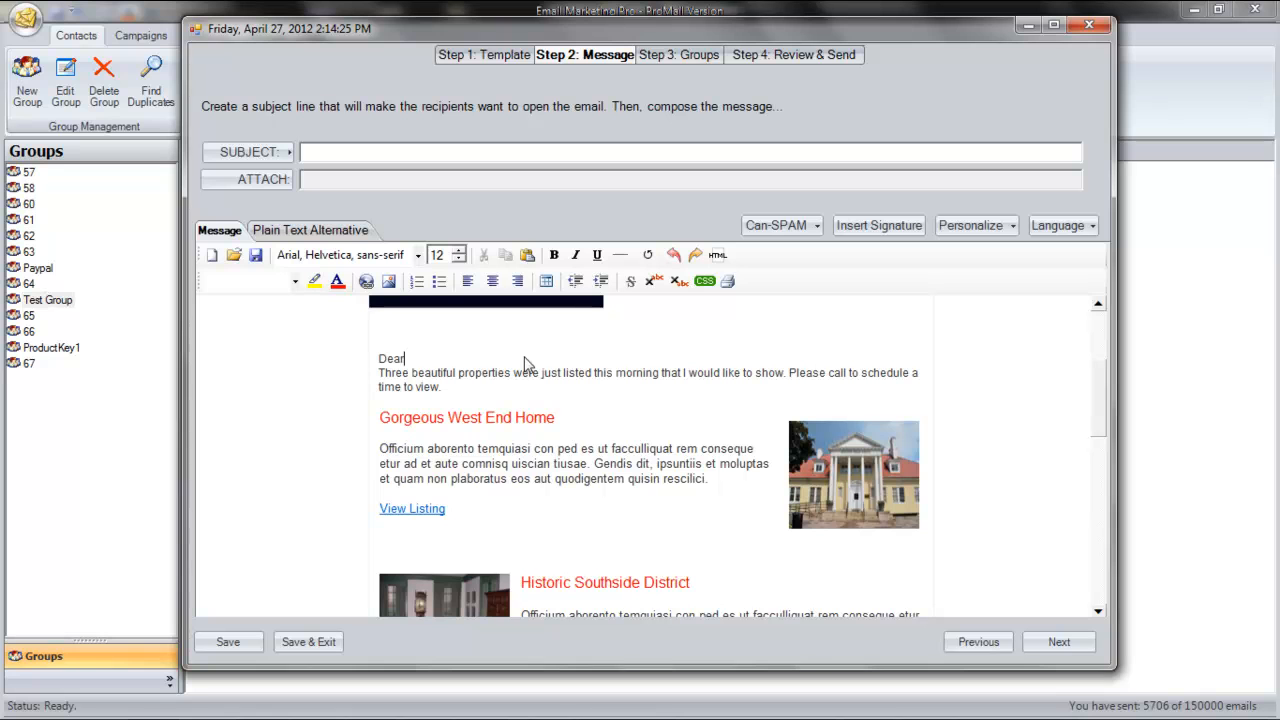
{"action": "key", "text": "Return"}
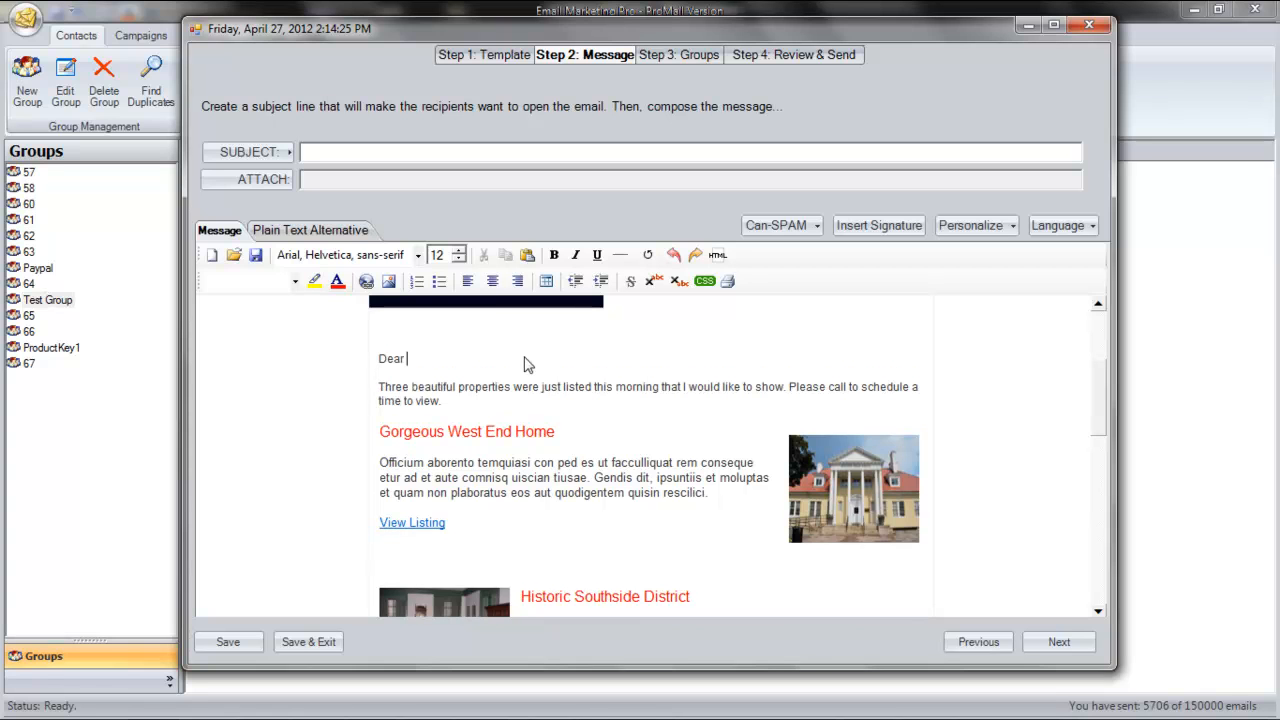
Step: Insert the FirstName personalization field after "Dear" and end the greeting with a comma
{"action": "left_click", "coordinate": [980, 229]}
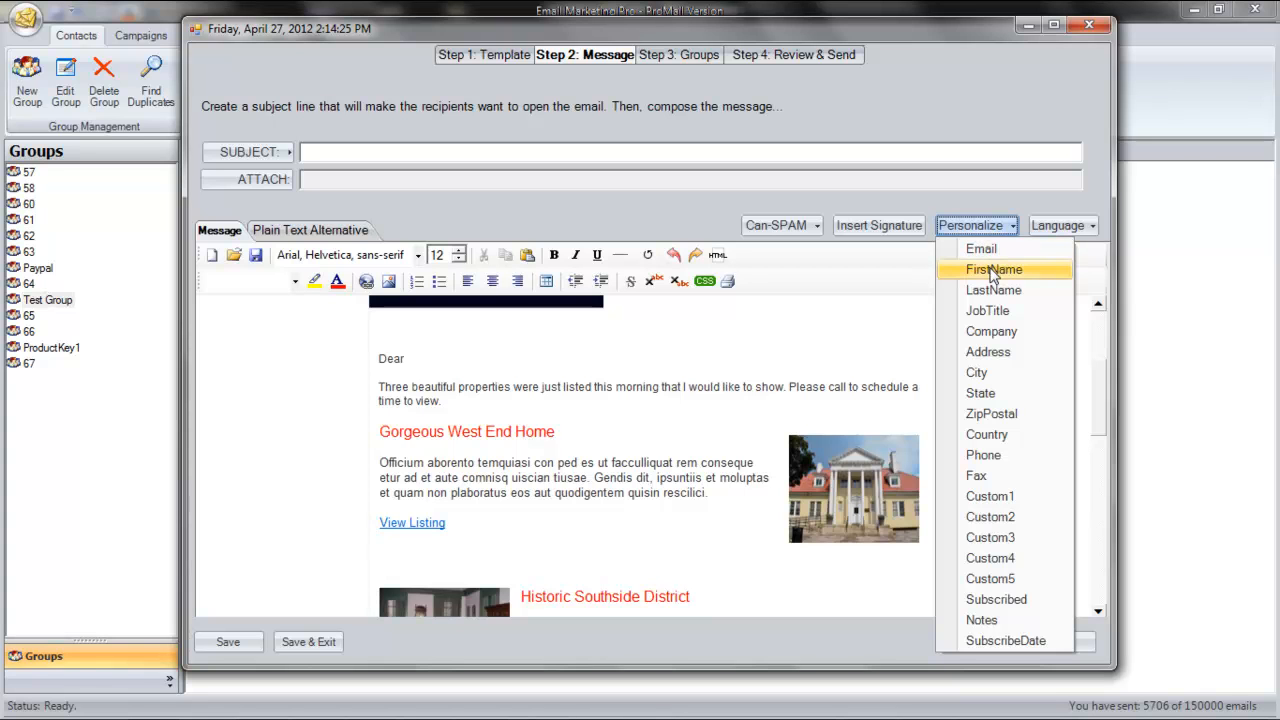
{"action": "left_click", "coordinate": [993, 270]}
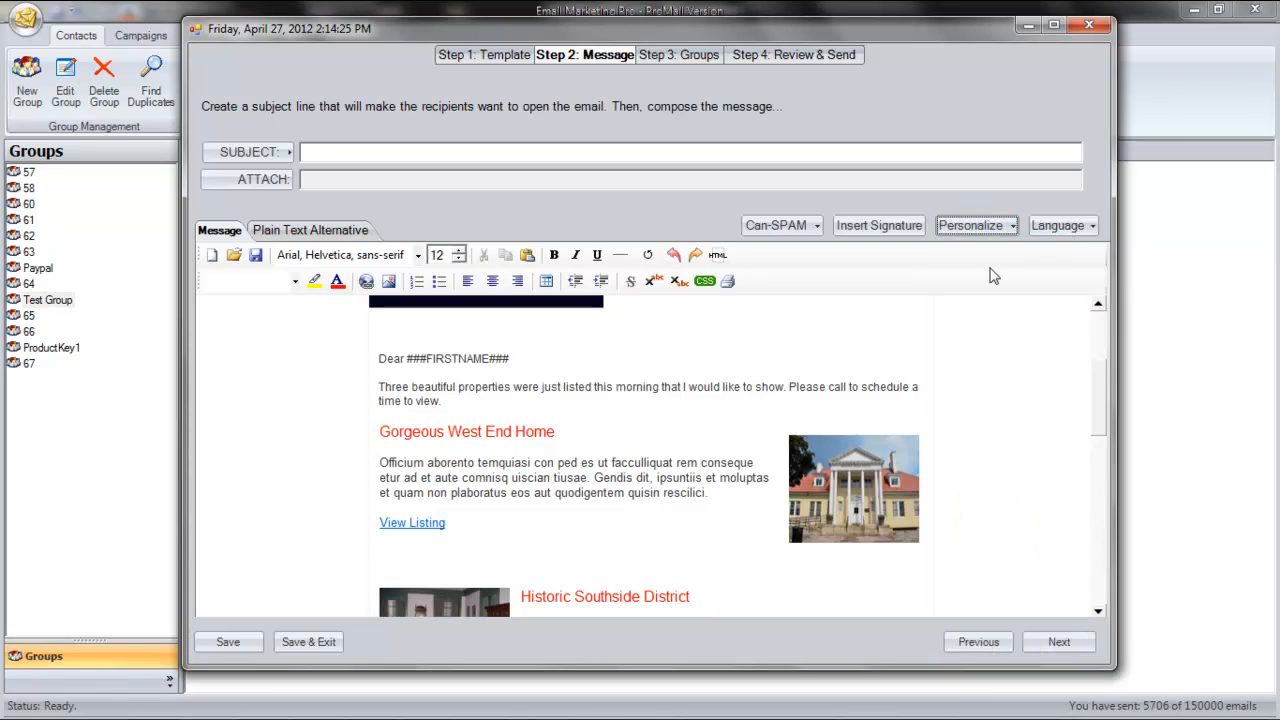
{"action": "left_click", "coordinate": [535, 360]}
{"action": "type", "text": ","}
Step: Try to load index.html from the realestate1 folder into the message editor
{"action": "left_click", "coordinate": [234, 255]}
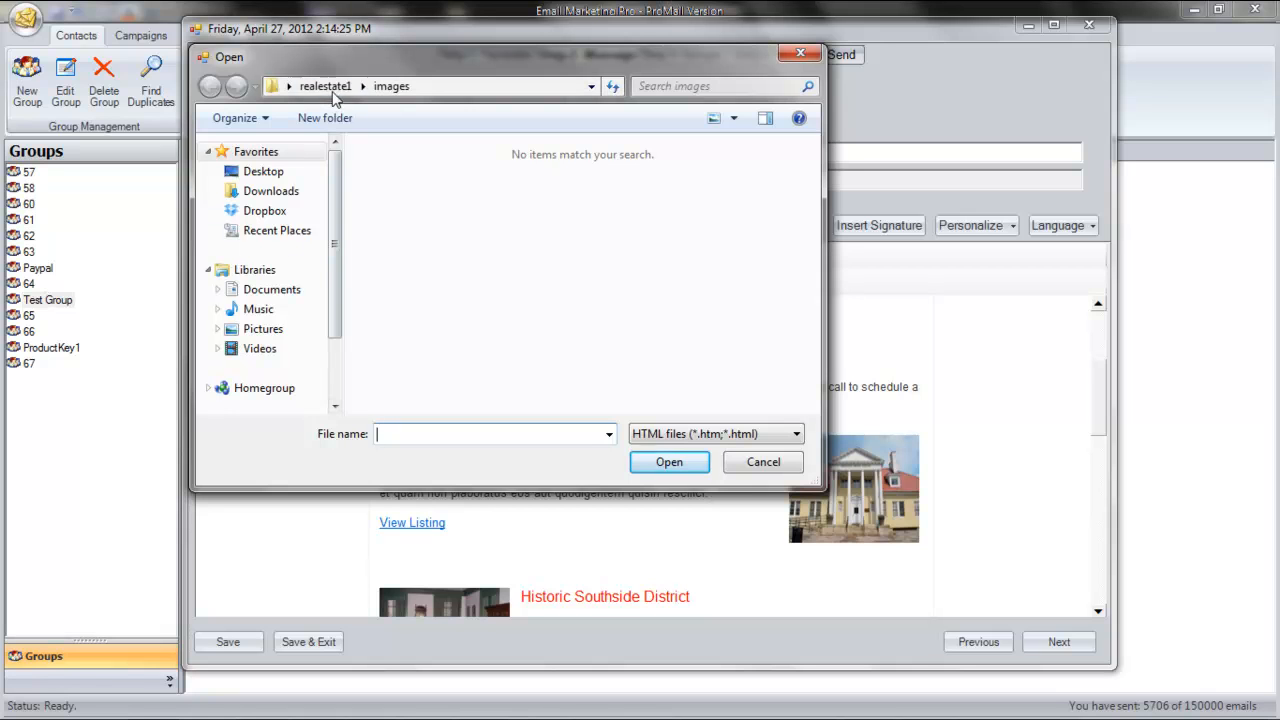
{"action": "left_click", "coordinate": [330, 87]}
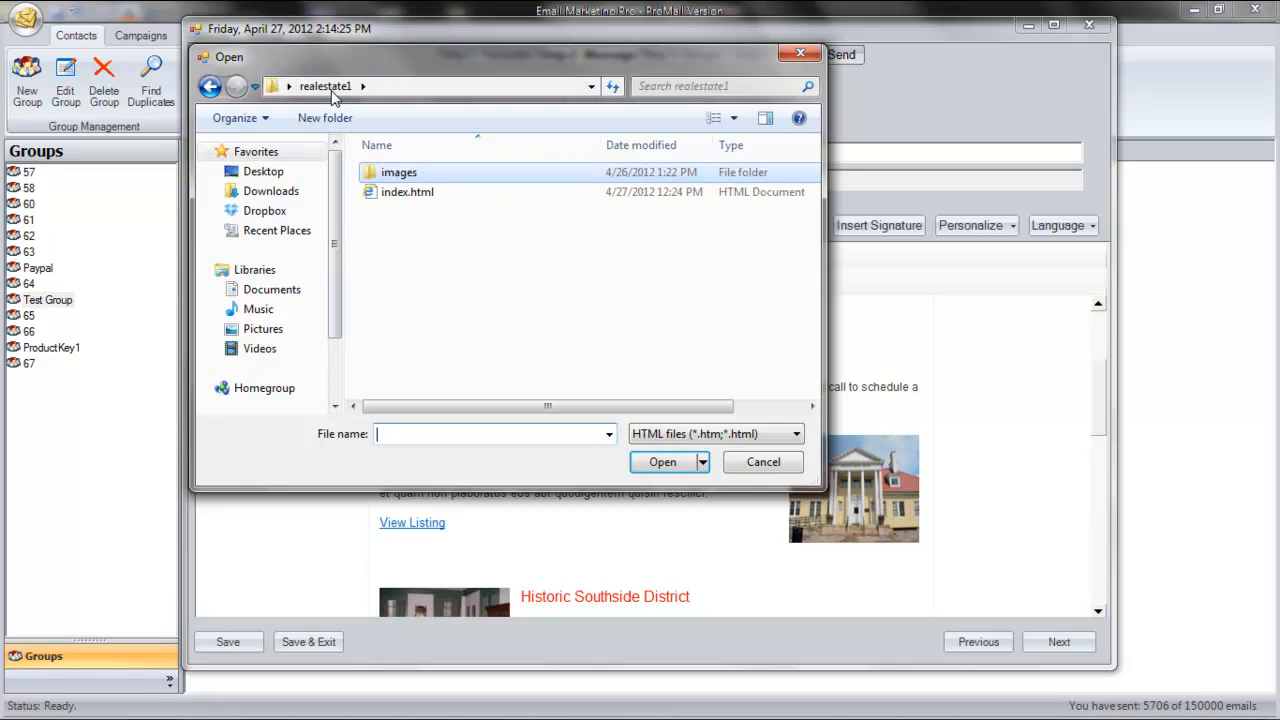
{"action": "left_click", "coordinate": [408, 197]}
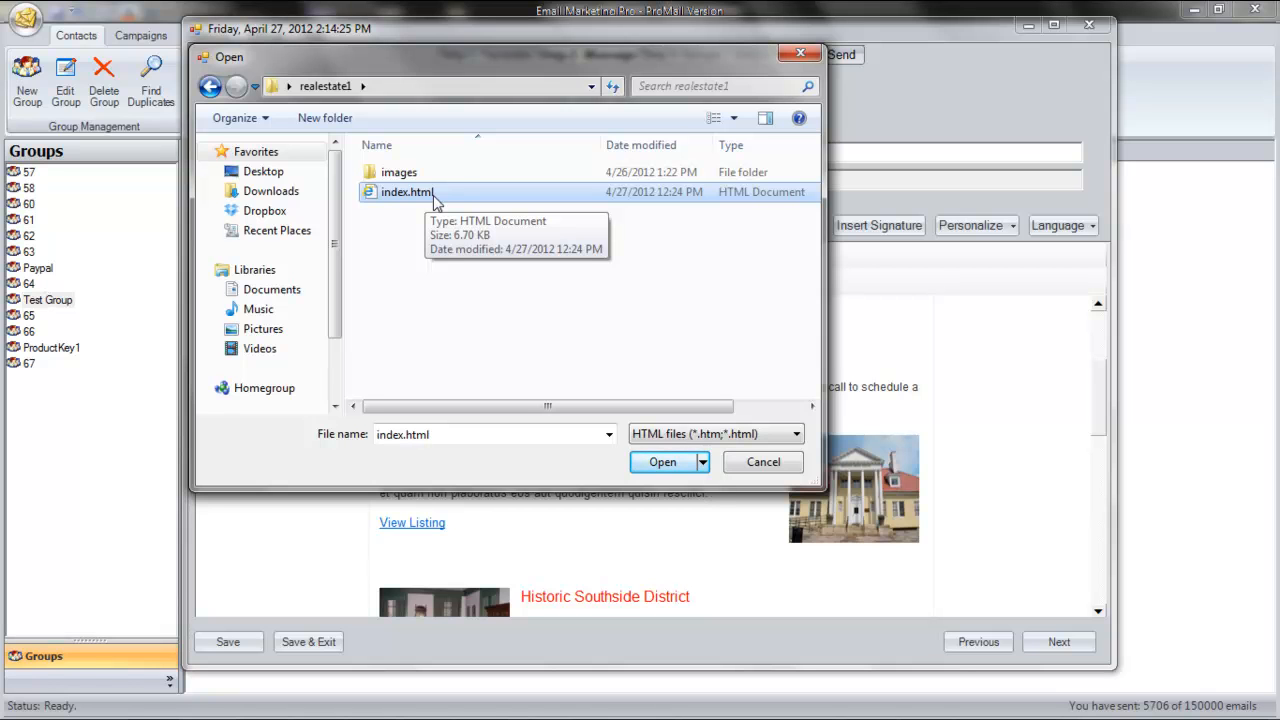
{"action": "double_click", "coordinate": [407, 192]}
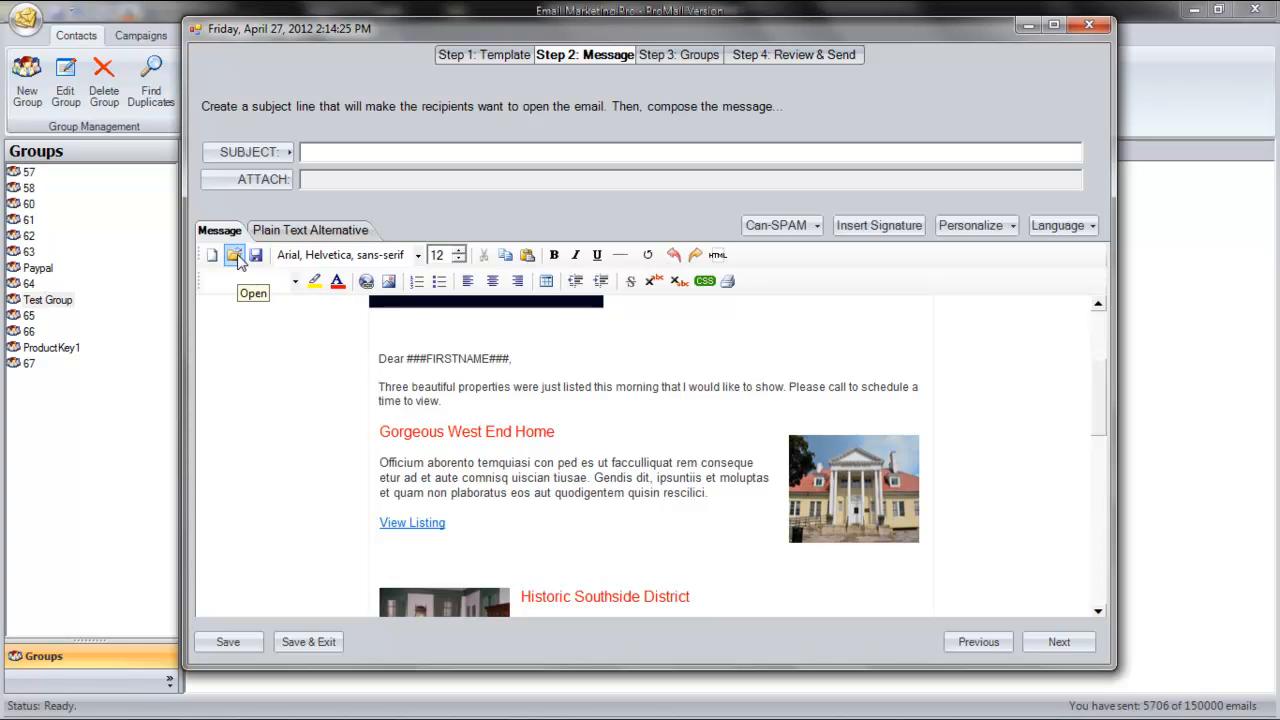
Step: Open the HTML file index.html from the realestate1 folder as the message content and look over the loaded newsletter
{"action": "left_click", "coordinate": [236, 255]}
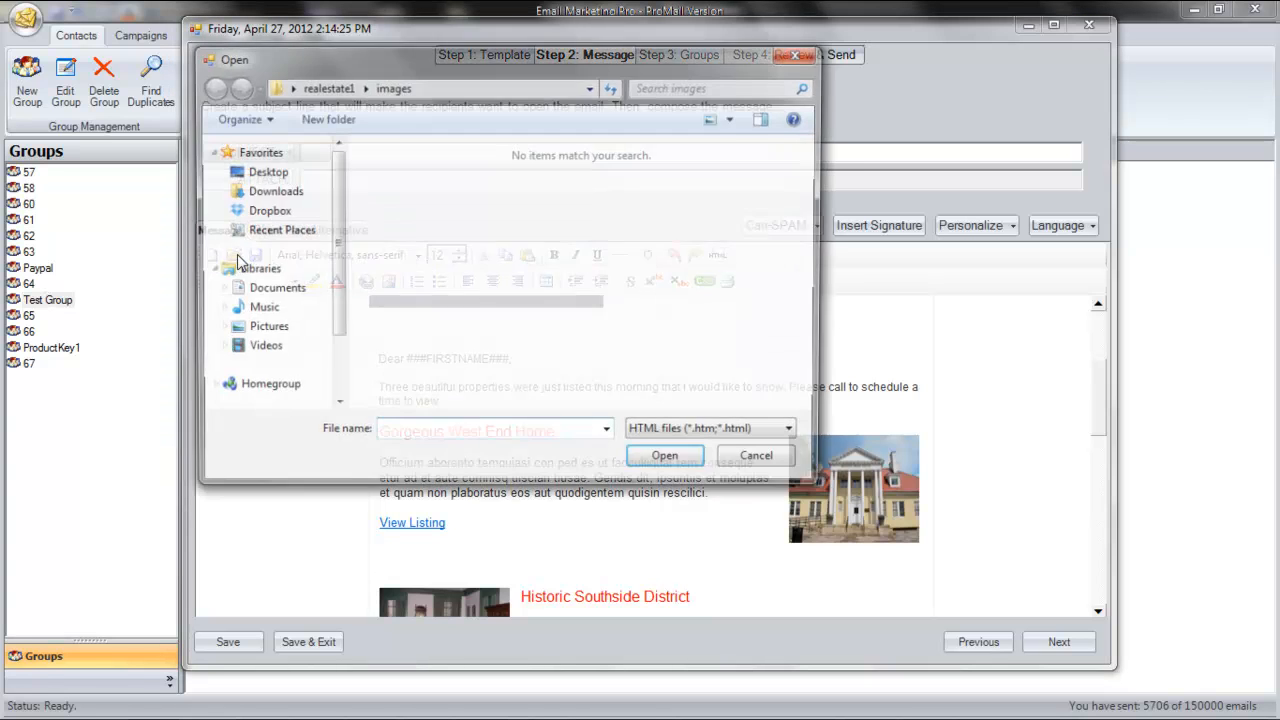
{"action": "left_click", "coordinate": [326, 86]}
{"action": "left_click", "coordinate": [420, 194]}
{"action": "left_click", "coordinate": [665, 462]}
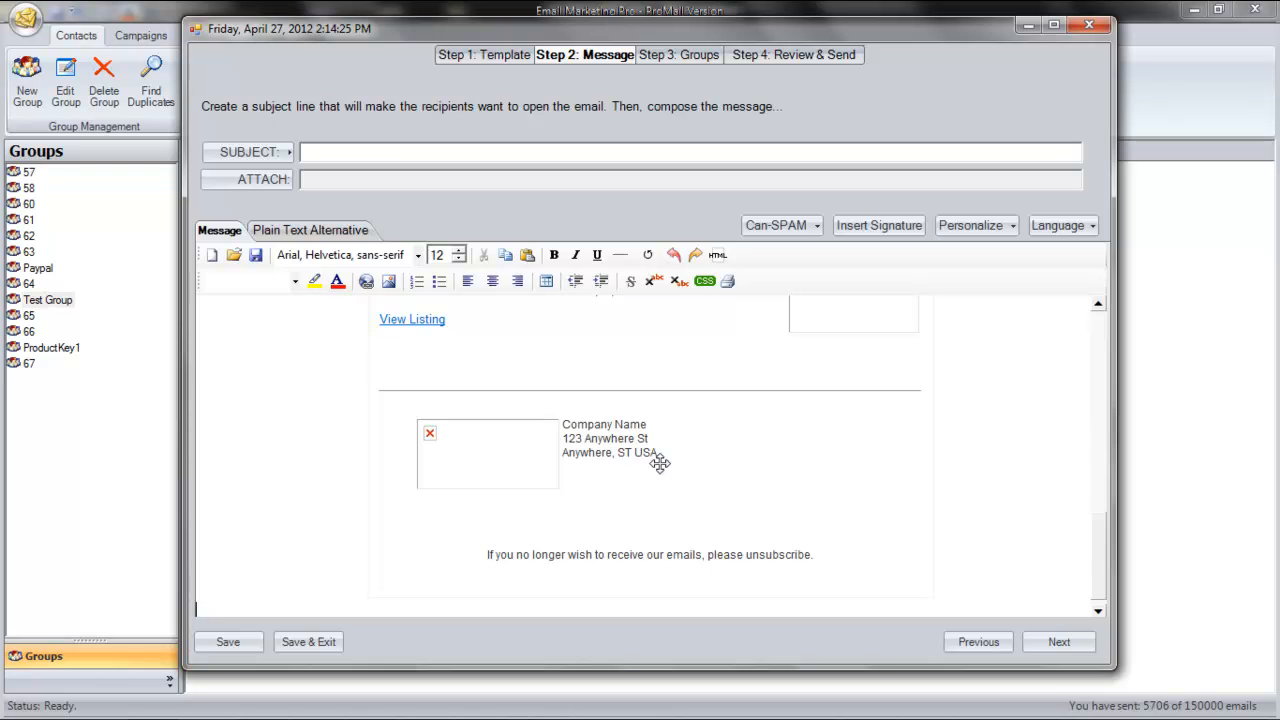
{"action": "scroll", "coordinate": [660, 463], "scroll_direction": "up", "scroll_amount": 5}
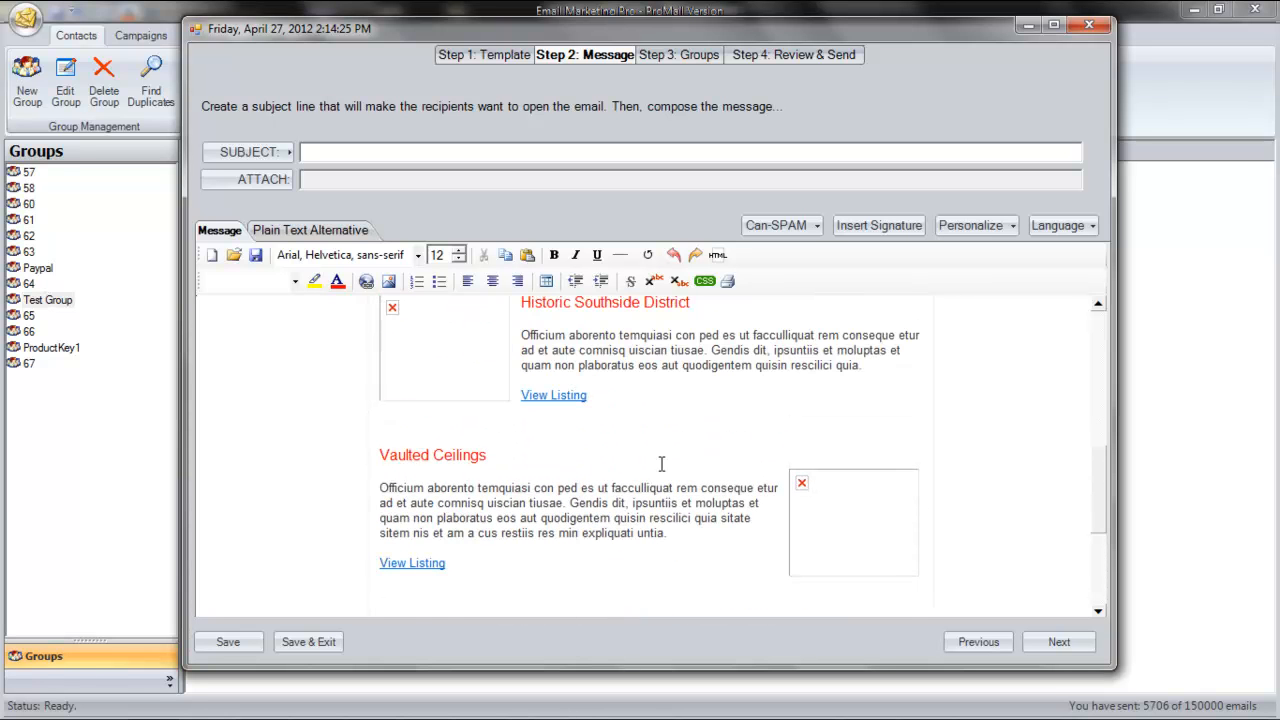
{"action": "scroll", "coordinate": [661, 464], "scroll_direction": "up", "scroll_amount": 1}
{"action": "scroll", "coordinate": [661, 464], "scroll_direction": "up", "scroll_amount": 5}
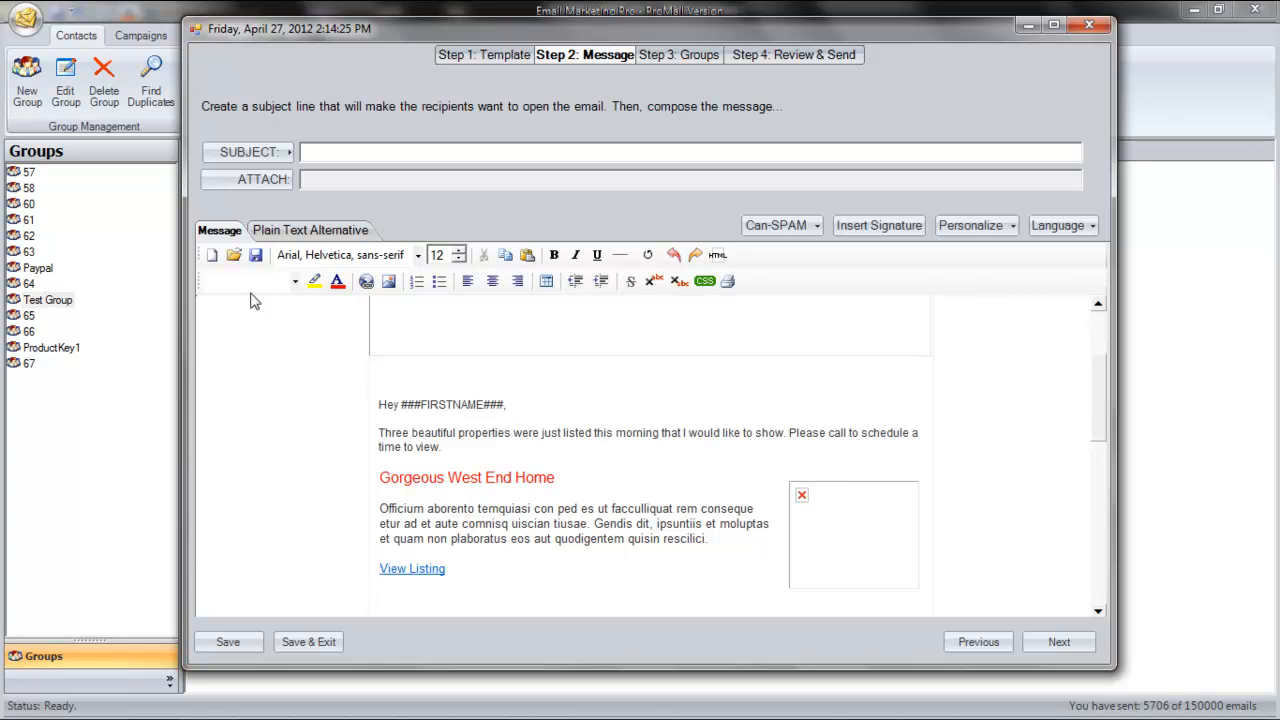
Step: Save the message as index.html in the realestate1 folder
{"action": "left_click", "coordinate": [256, 258]}
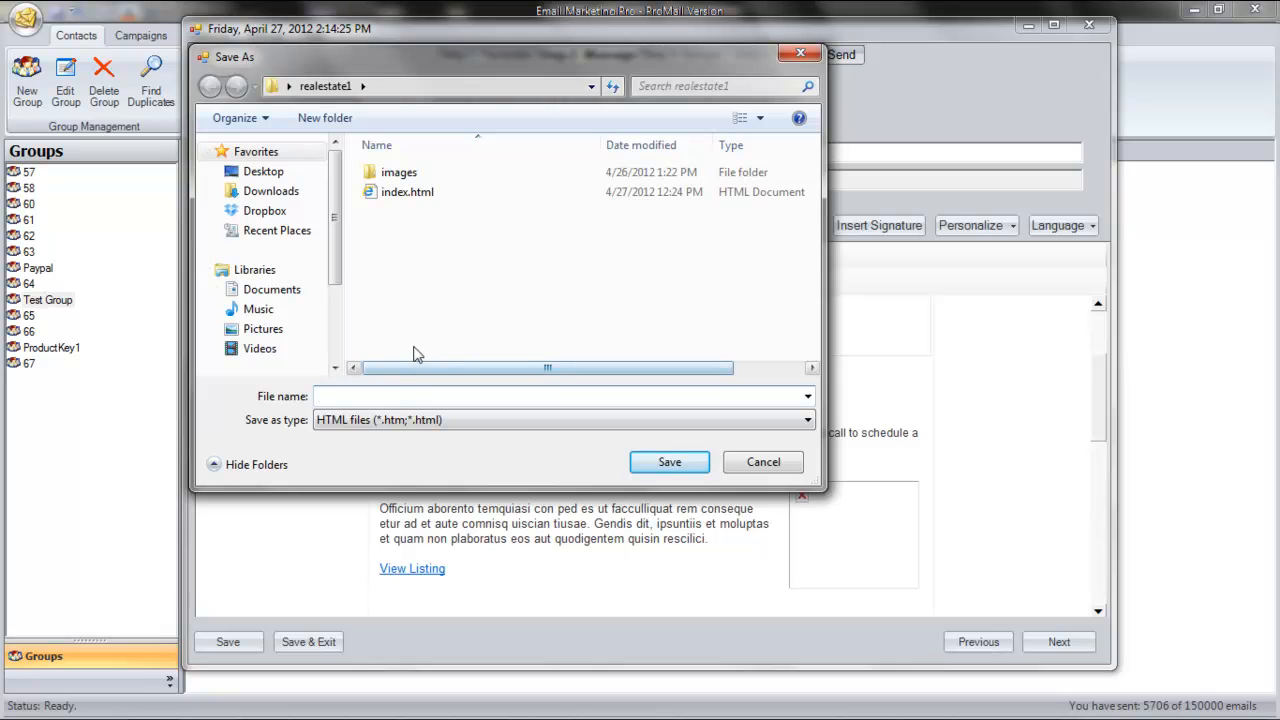
{"action": "type", "text": "index"}
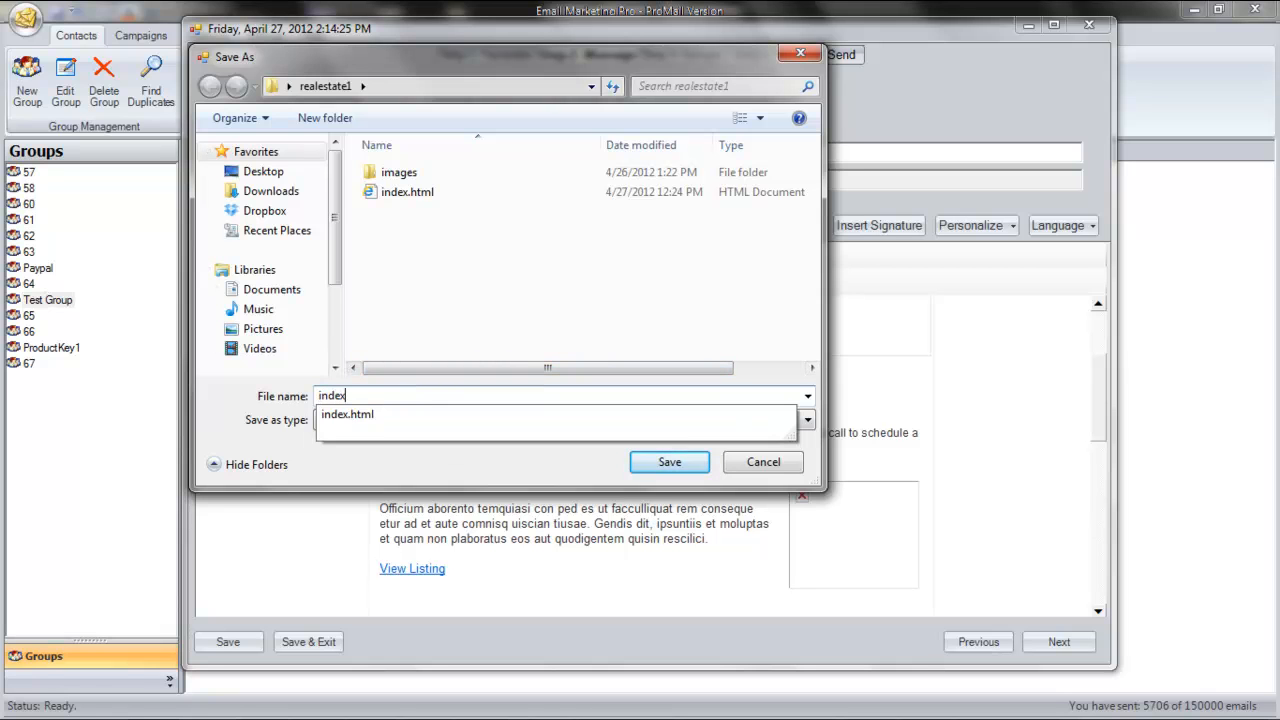
{"action": "type", "text": ".html"}
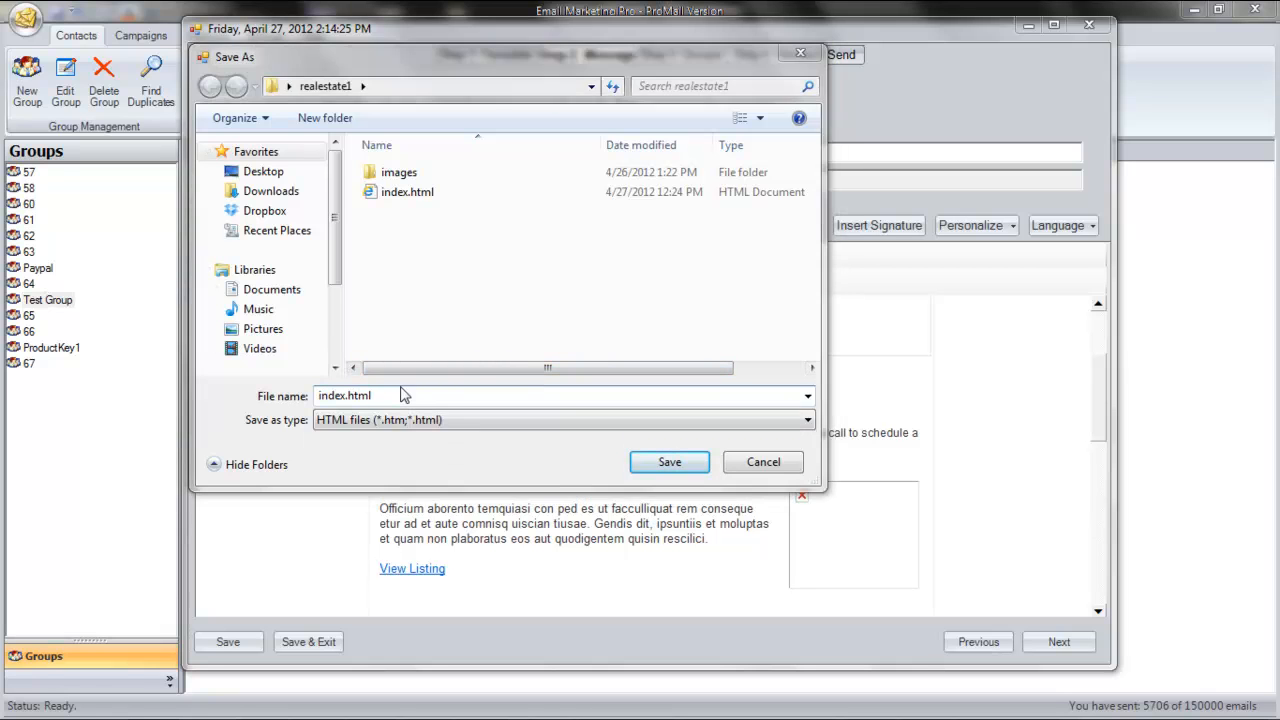
{"action": "key", "text": "Return"}
{"action": "left_click", "coordinate": [695, 377]}
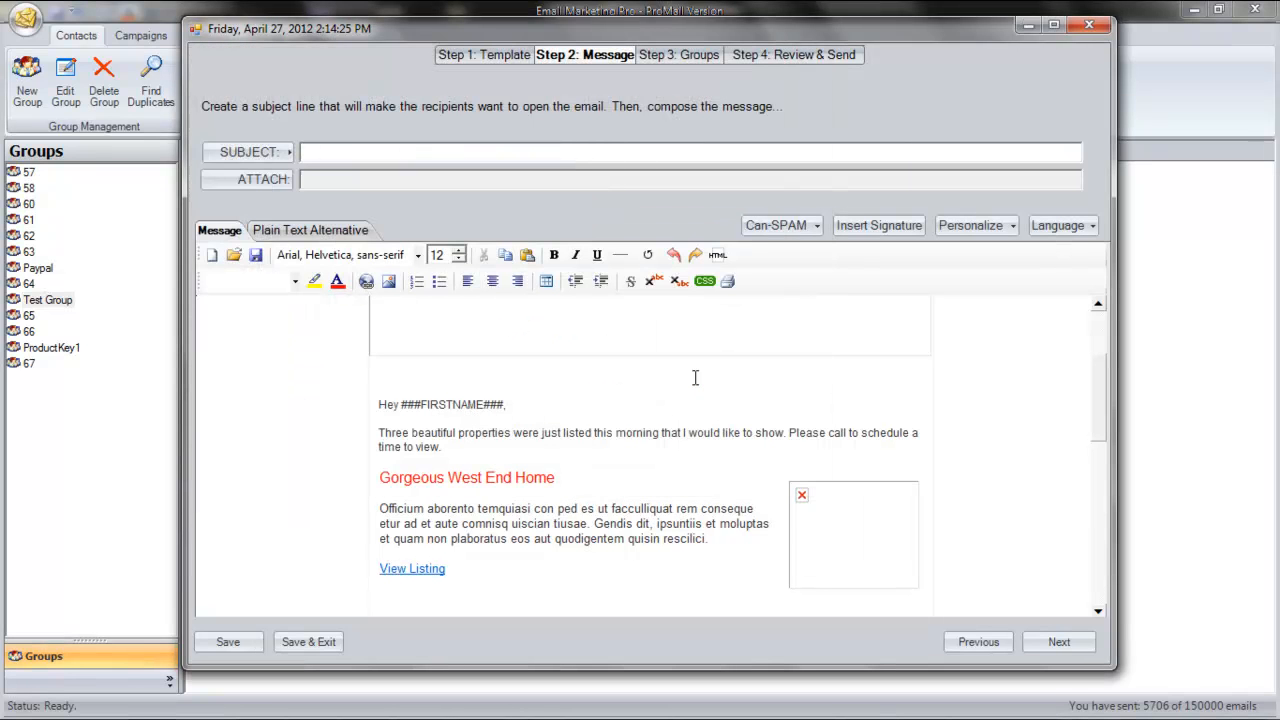
{"action": "left_click", "coordinate": [655, 403]}
{"action": "left_click_drag", "start_coordinate": [511, 404], "coordinate": [379, 406]}
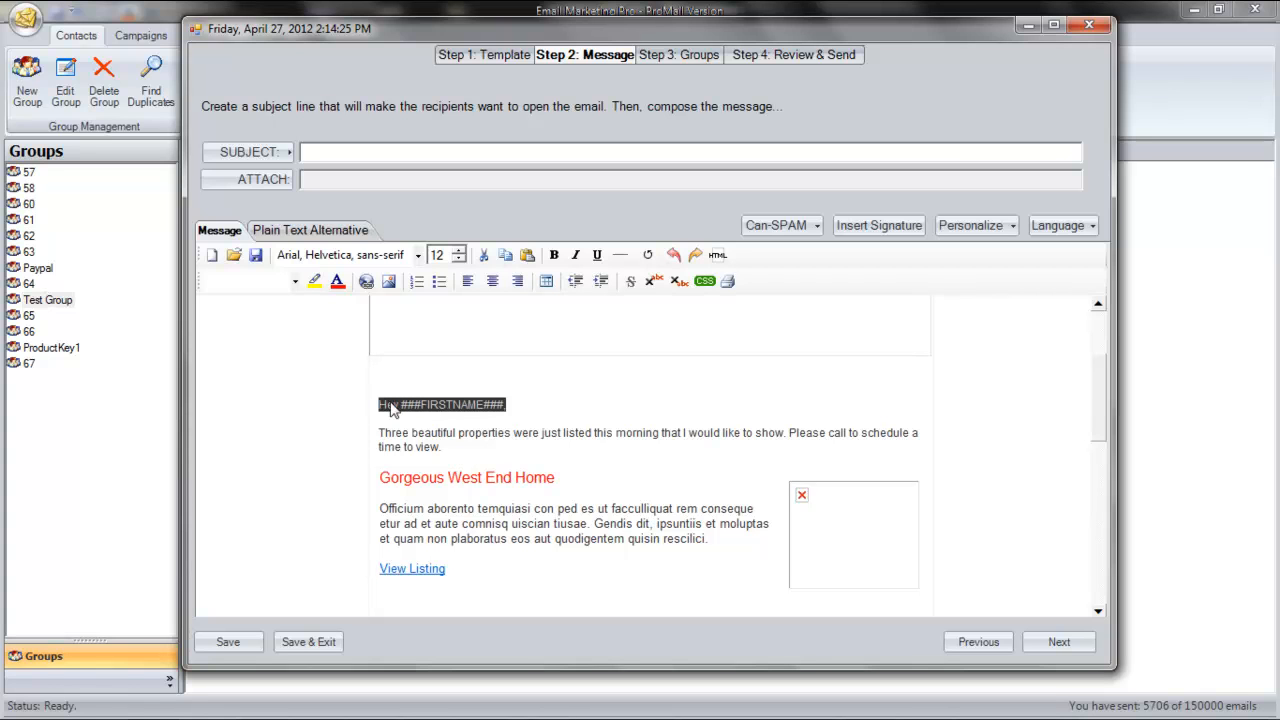
{"action": "left_click", "coordinate": [453, 405]}
{"action": "mouse_move", "coordinate": [396, 406]}
{"action": "left_mouse_down"}
{"action": "mouse_move", "coordinate": [380, 406]}
{"action": "mouse_move", "coordinate": [421, 405]}
{"action": "left_mouse_up"}
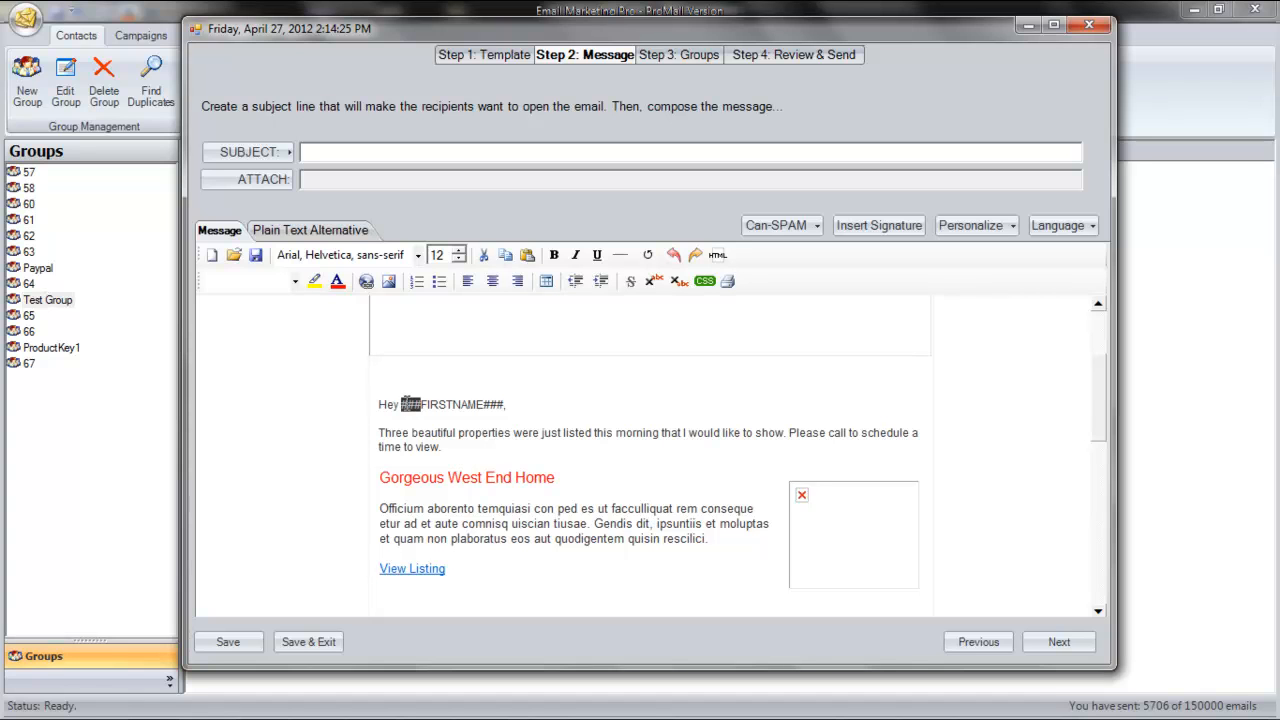
{"action": "triple_click", "coordinate": [407, 408]}
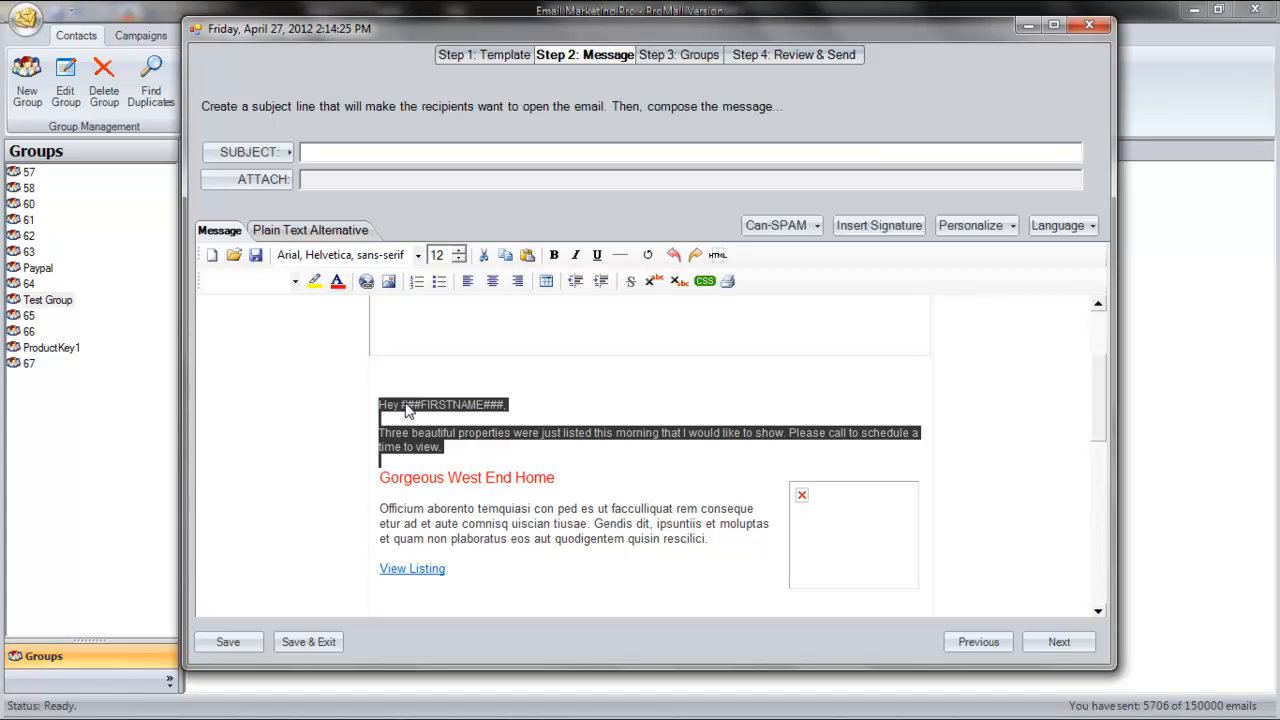
{"action": "left_click", "coordinate": [406, 407]}
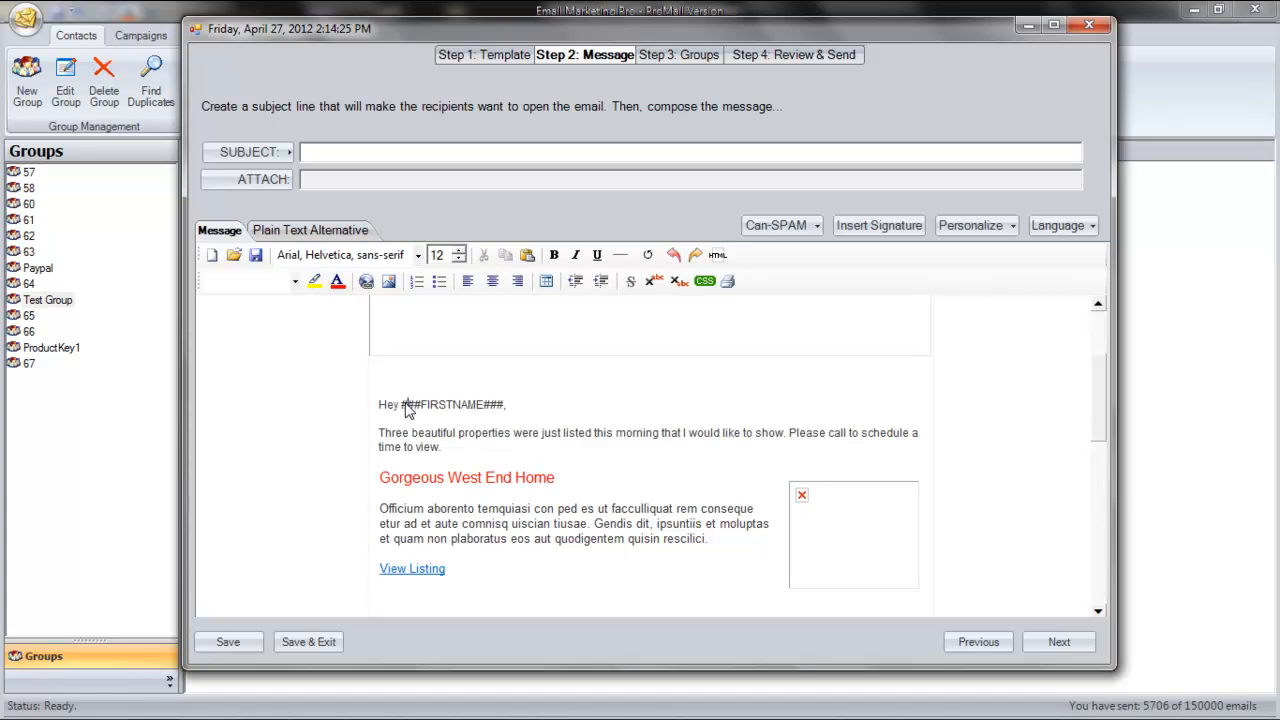
Step: Set the paragraph beginning "Three beautiful properties" to the Andalus font at size 17
{"action": "left_click", "coordinate": [444, 447]}
{"action": "left_click_drag", "start_coordinate": [444, 447], "coordinate": [397, 433]}
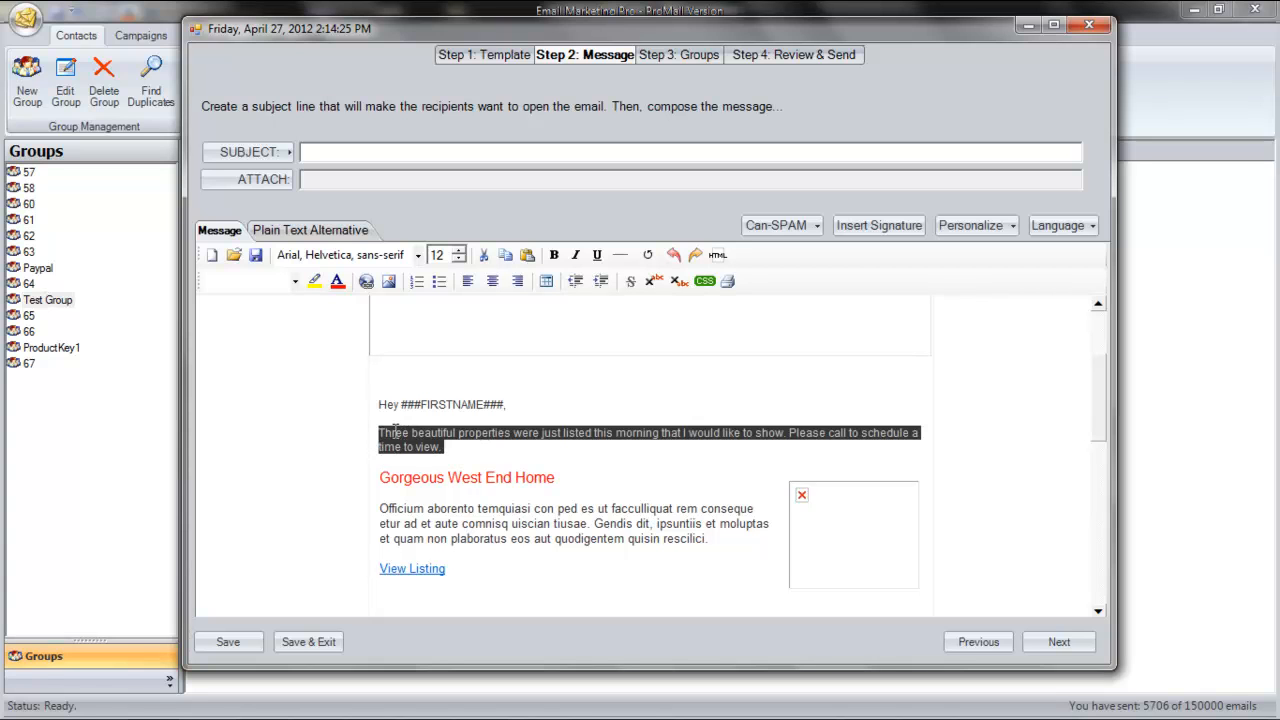
{"action": "left_click", "coordinate": [419, 256]}
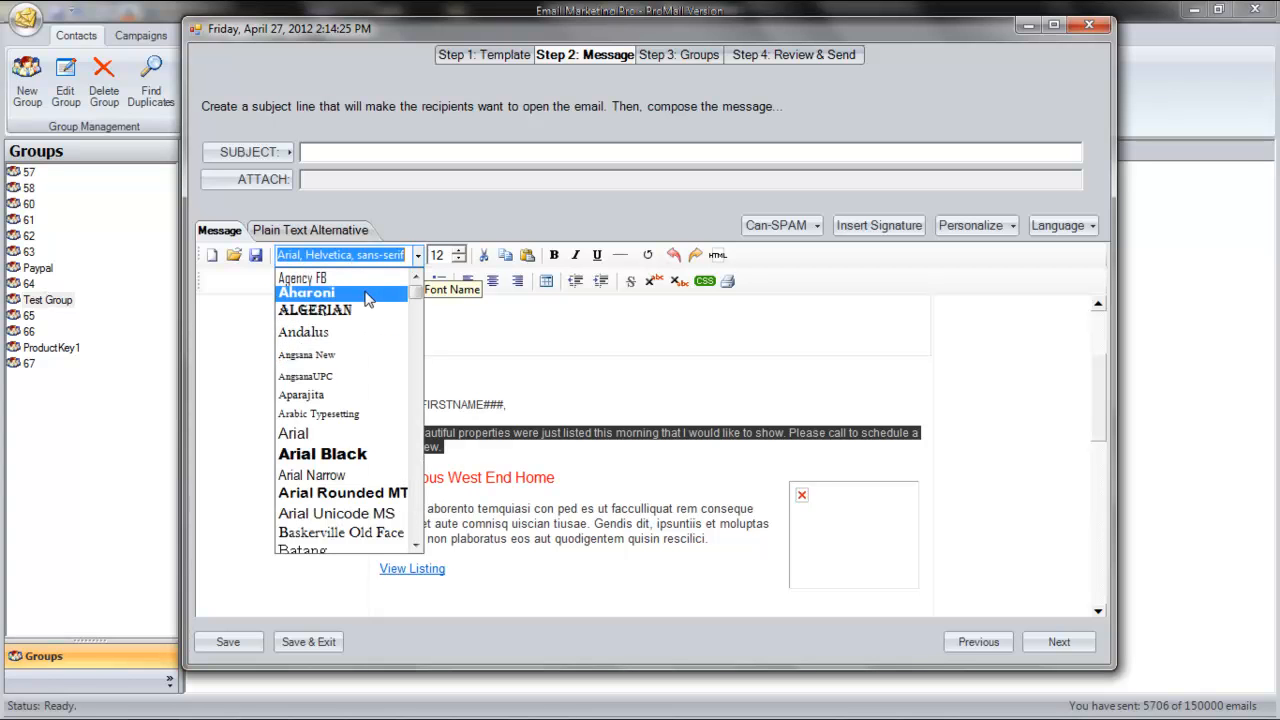
{"action": "left_click", "coordinate": [355, 332]}
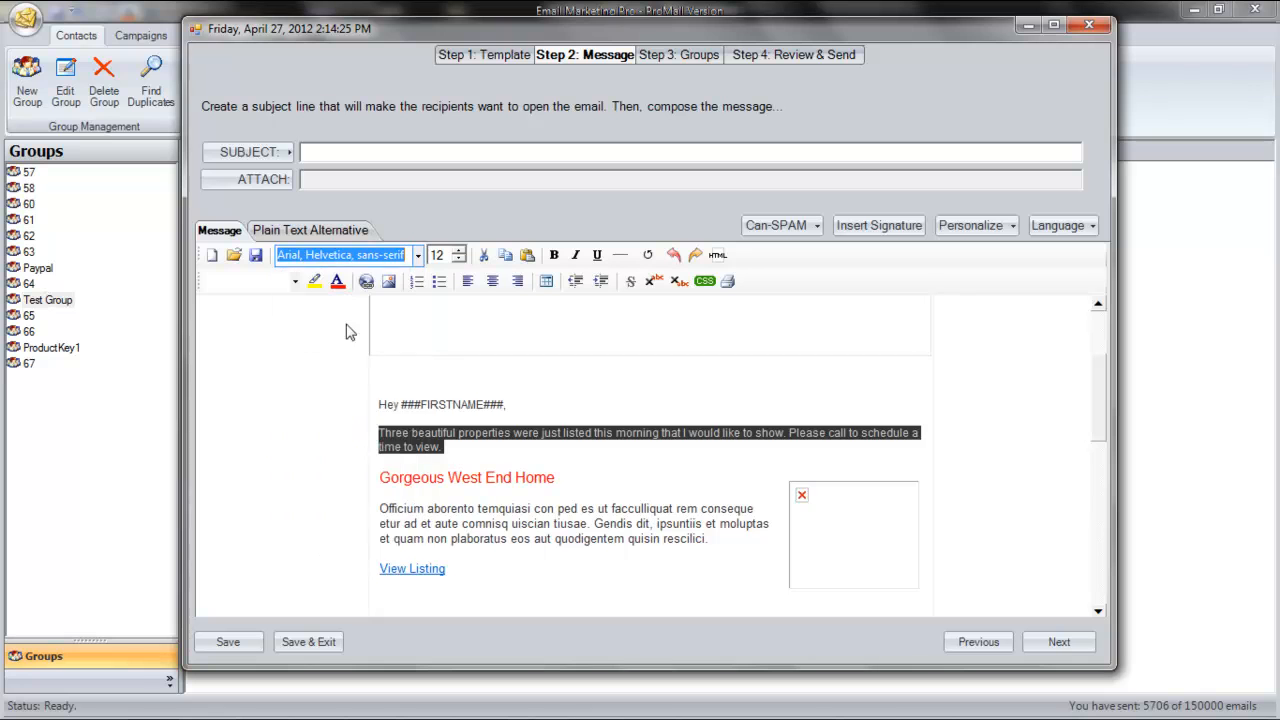
{"action": "left_click", "coordinate": [459, 251]}
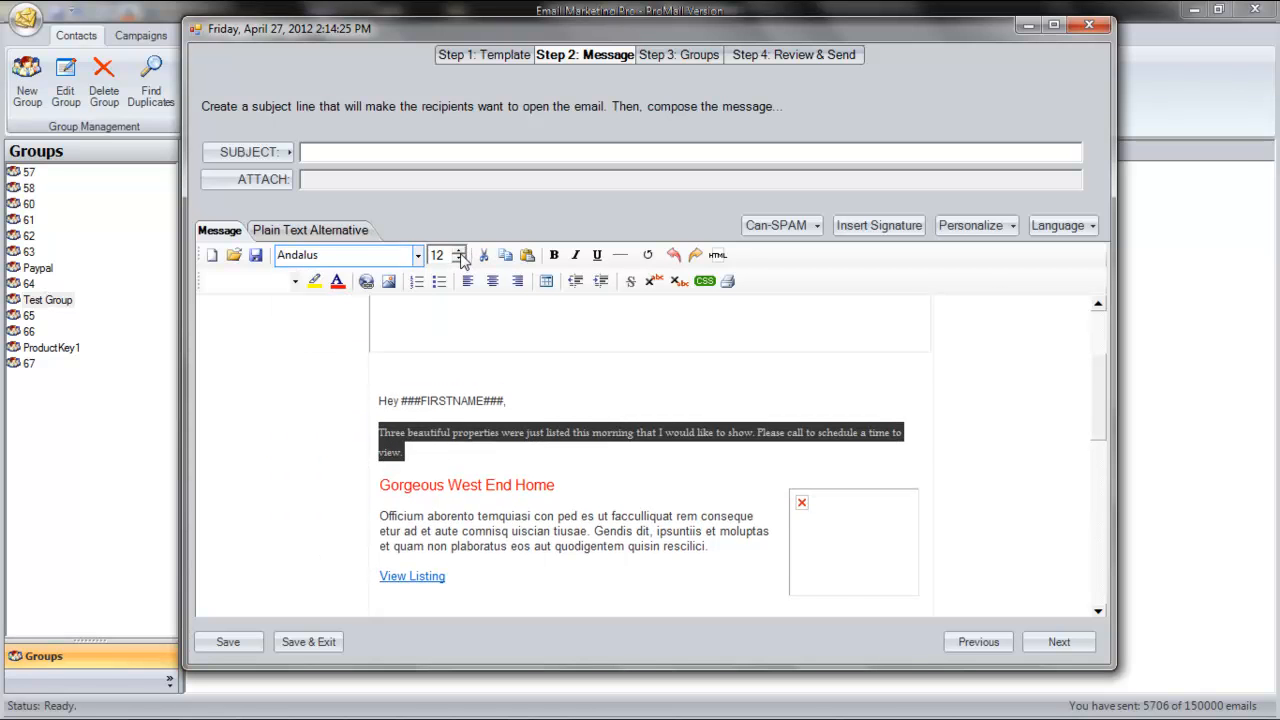
{"action": "left_click", "coordinate": [459, 251]}
{"action": "left_click", "coordinate": [459, 251]}
{"action": "left_click", "coordinate": [459, 251]}
{"action": "left_click", "coordinate": [459, 251]}
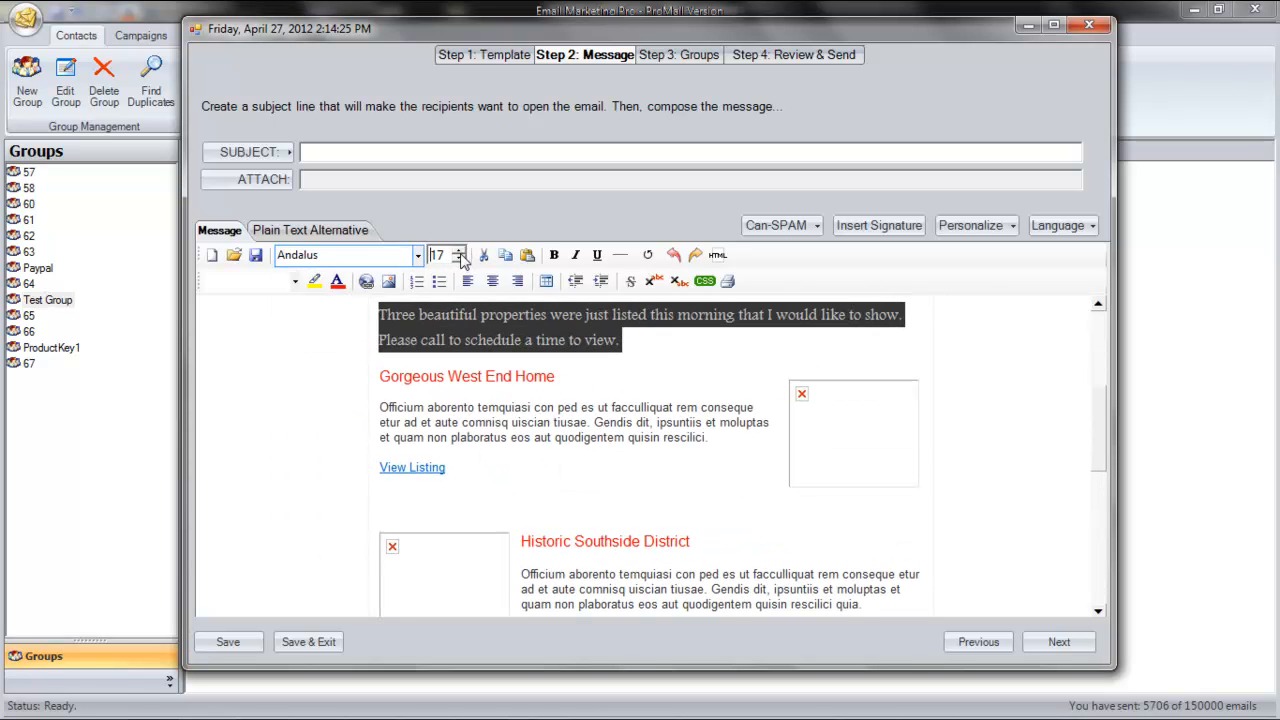
Step: Colour the "Three beautiful properties" paragraph's text dark blue with red 21, green 16 and blue 112
{"action": "left_click", "coordinate": [339, 281]}
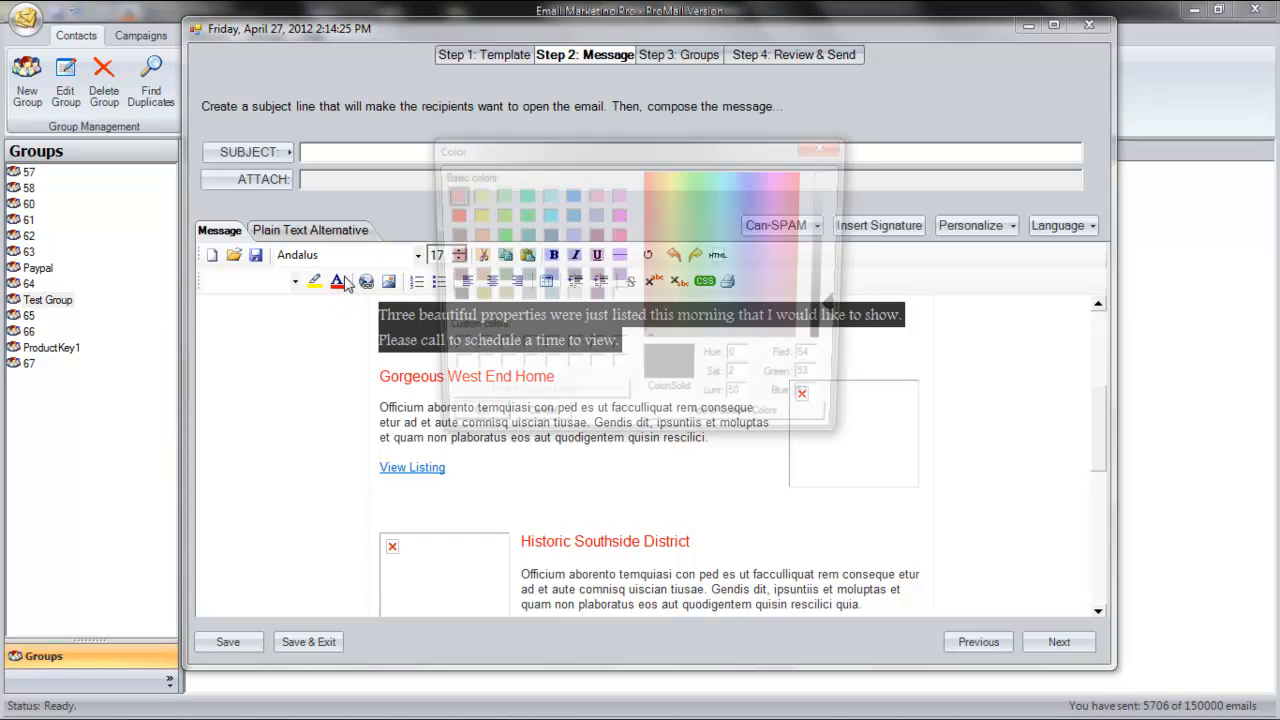
{"action": "left_click", "coordinate": [446, 236]}
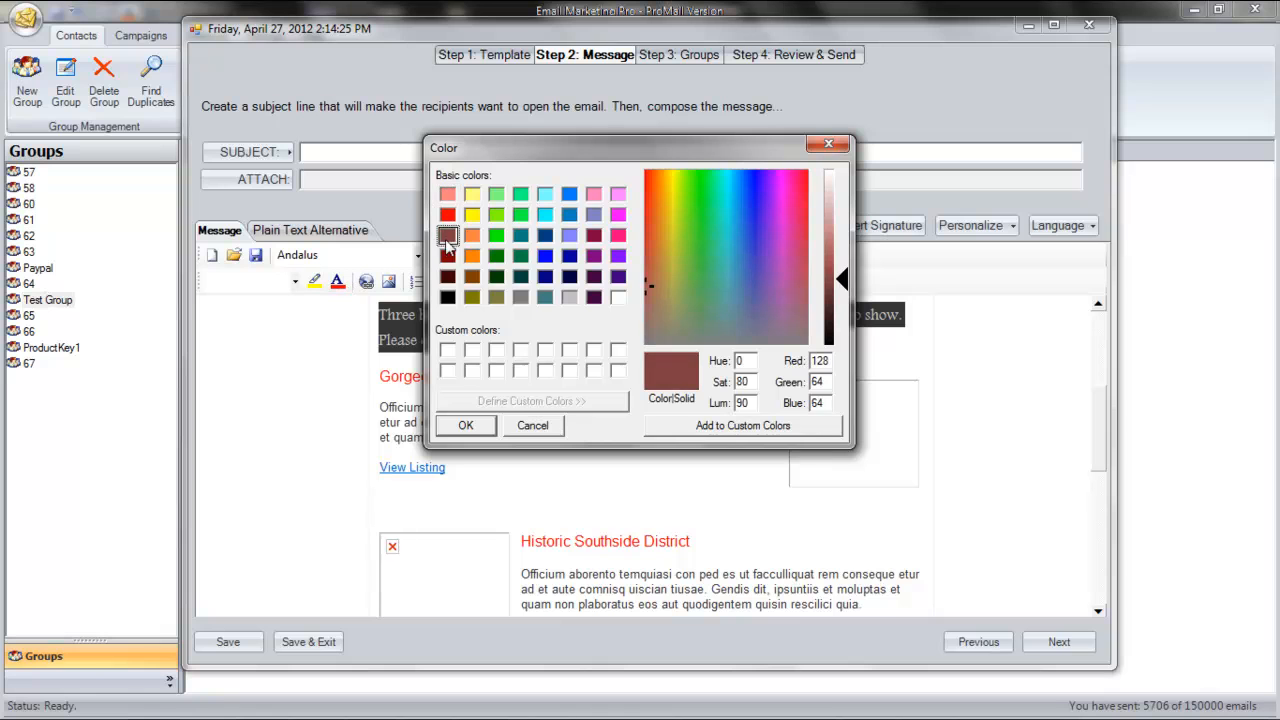
{"action": "left_click", "coordinate": [447, 256]}
{"action": "left_click_drag", "start_coordinate": [740, 245], "coordinate": [755, 213]}
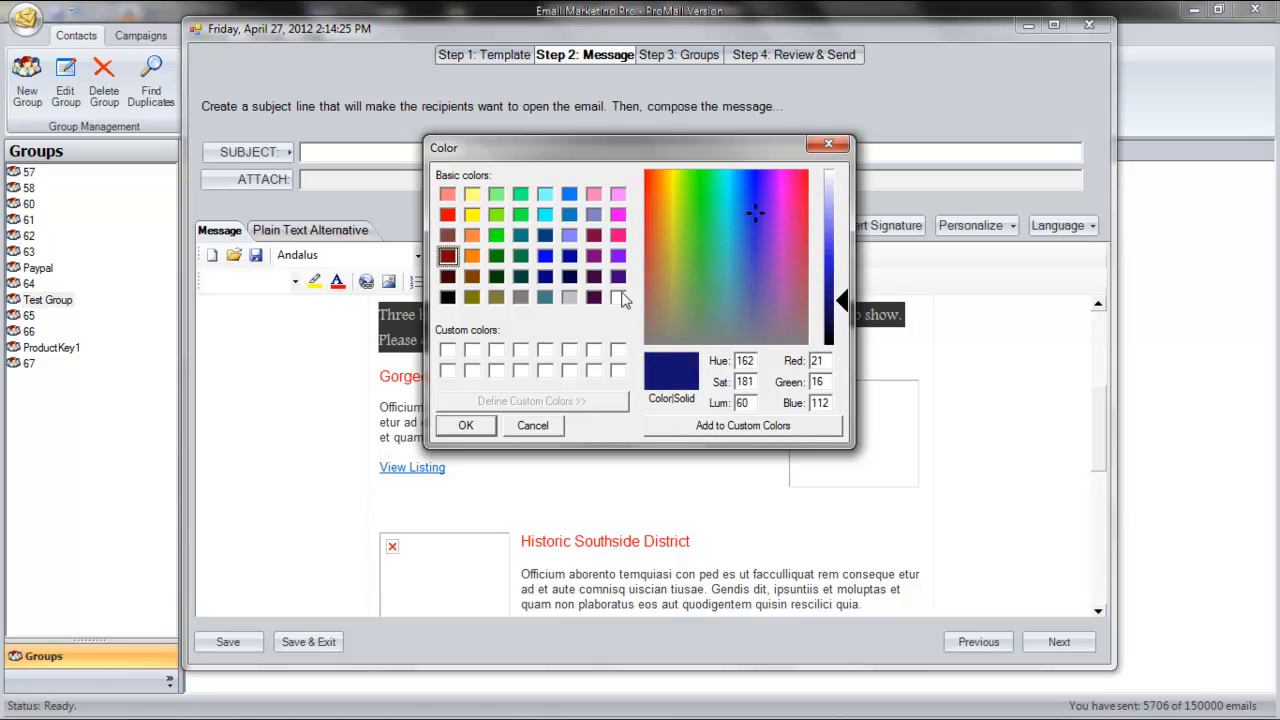
{"action": "left_click", "coordinate": [480, 424]}
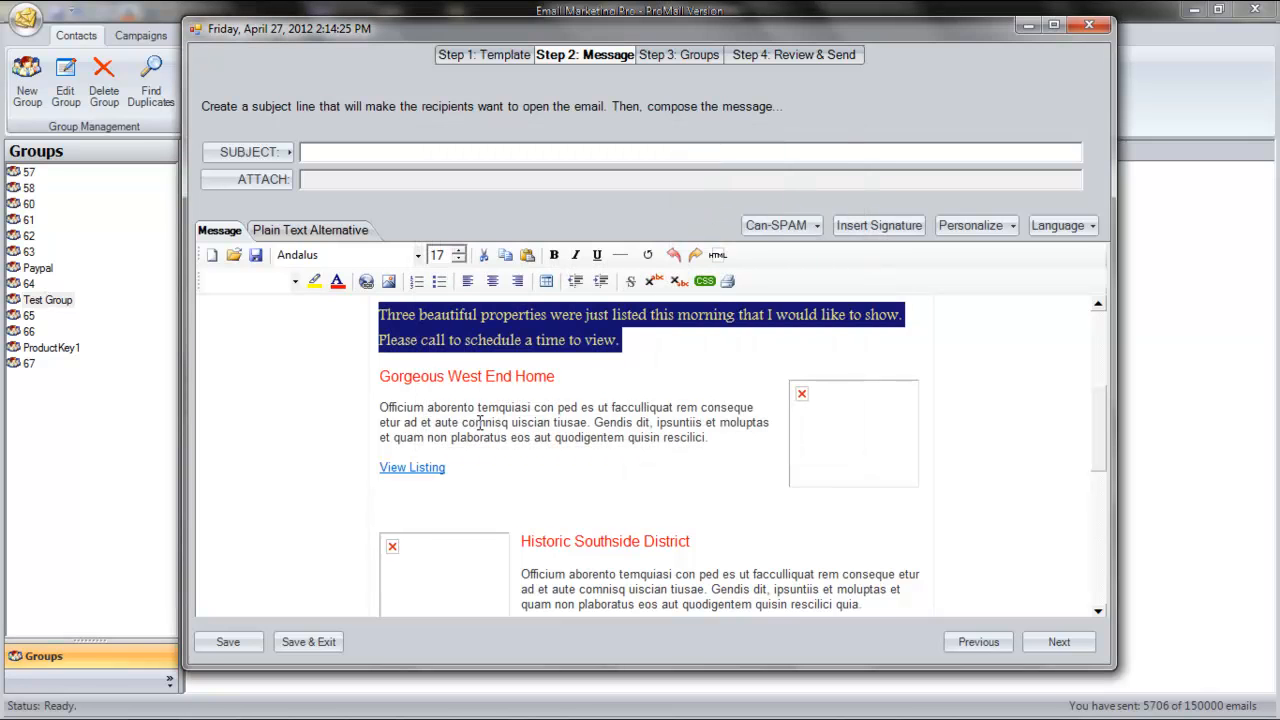
{"action": "left_click", "coordinate": [621, 340]}
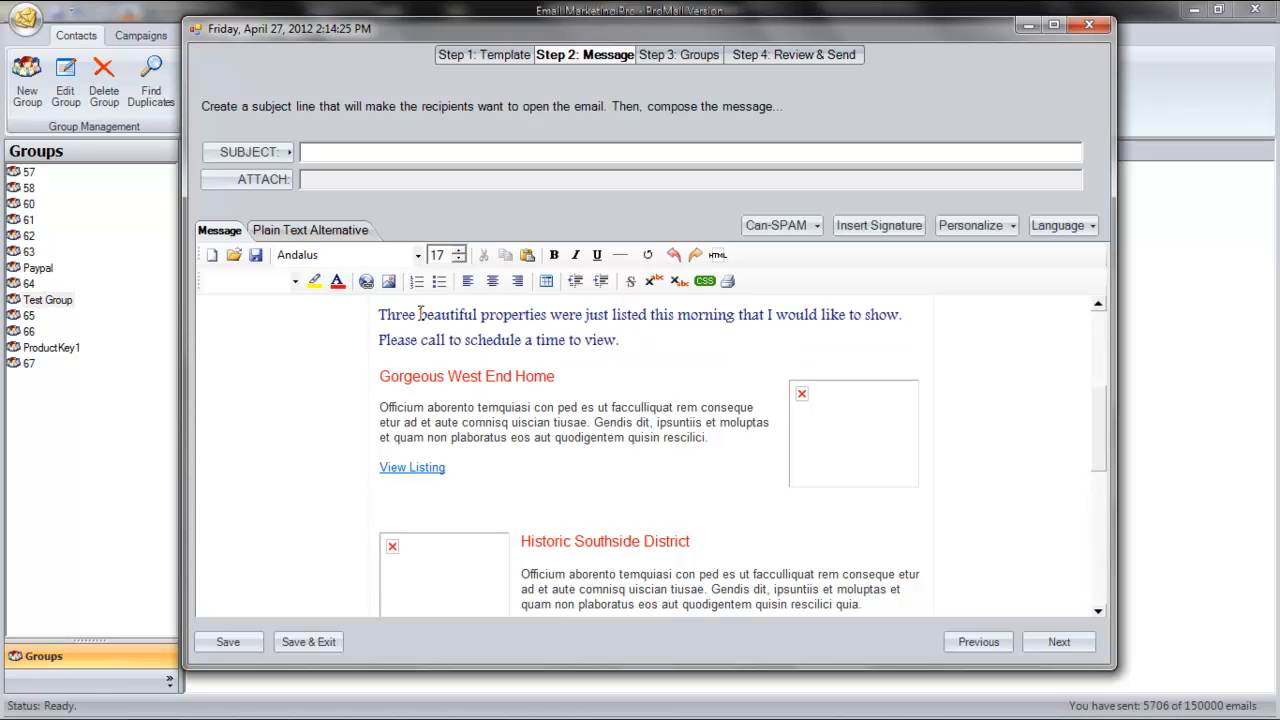
Step: Highlight the View Listing link under Gorgeous West End Home in yellow with red 255, green 255 and blue 0
{"action": "left_click_drag", "start_coordinate": [450, 468], "coordinate": [389, 452]}
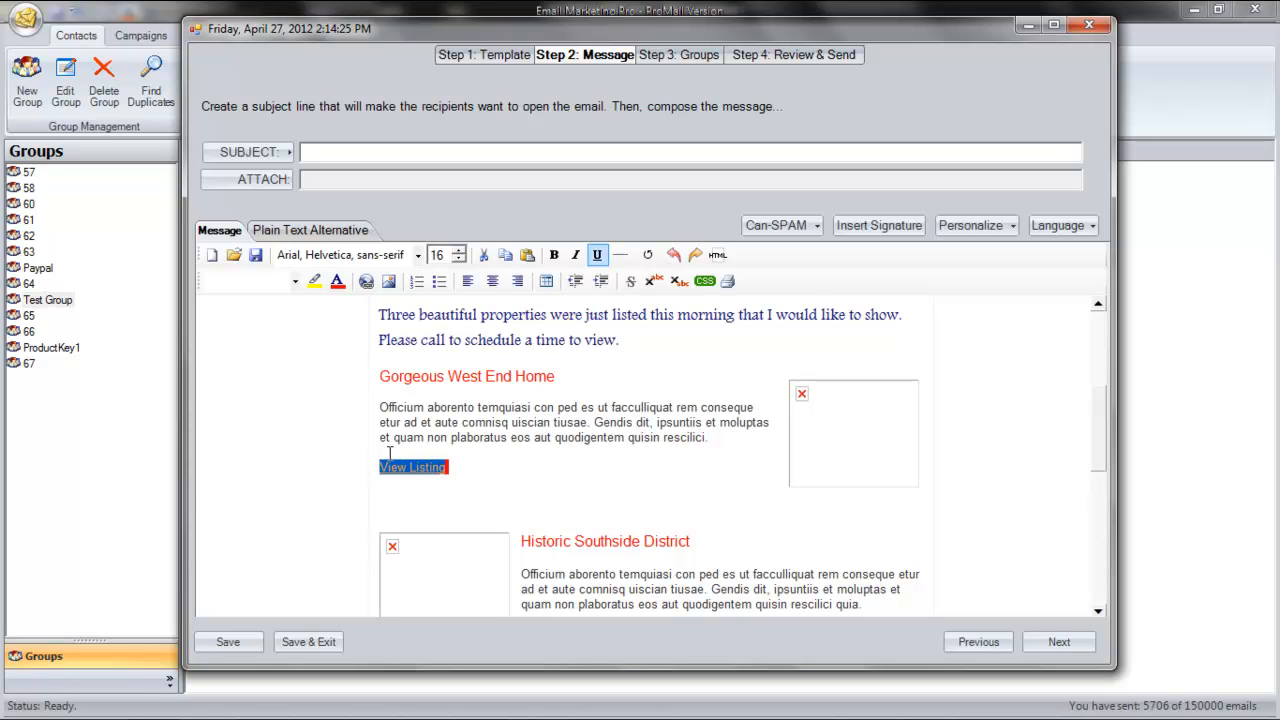
{"action": "left_click", "coordinate": [313, 281]}
{"action": "left_click", "coordinate": [474, 215]}
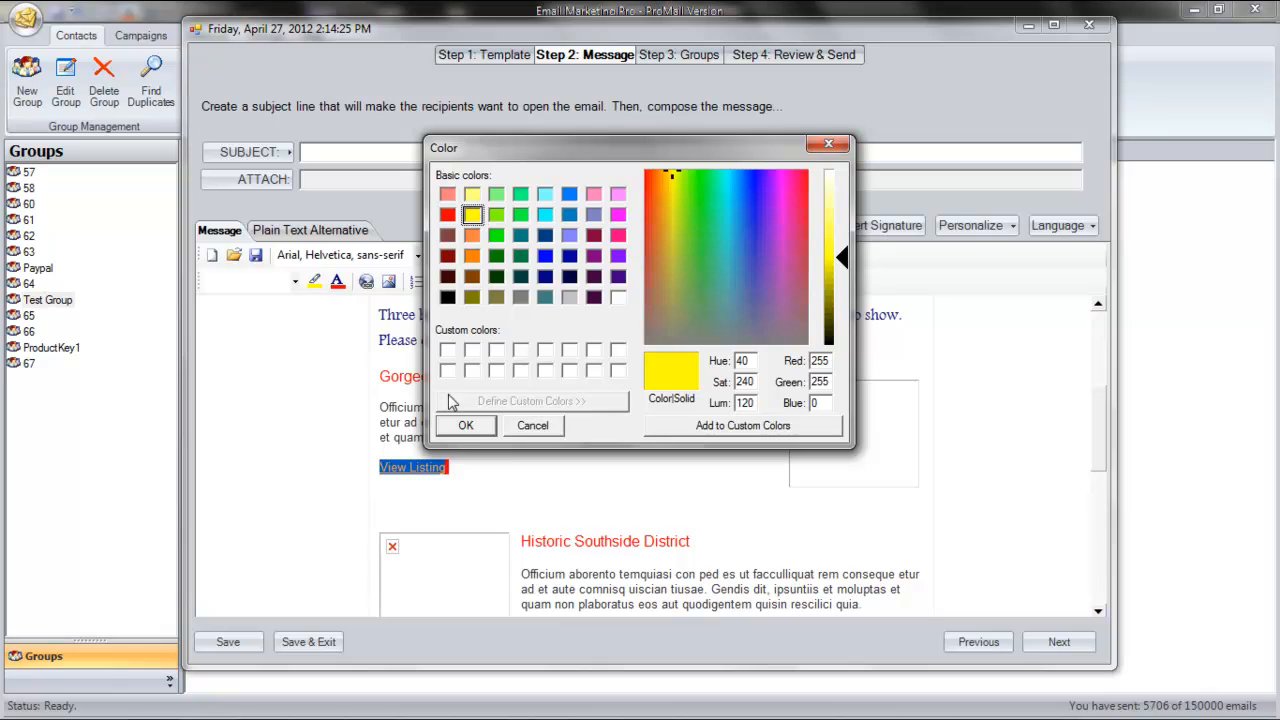
{"action": "left_click", "coordinate": [465, 425]}
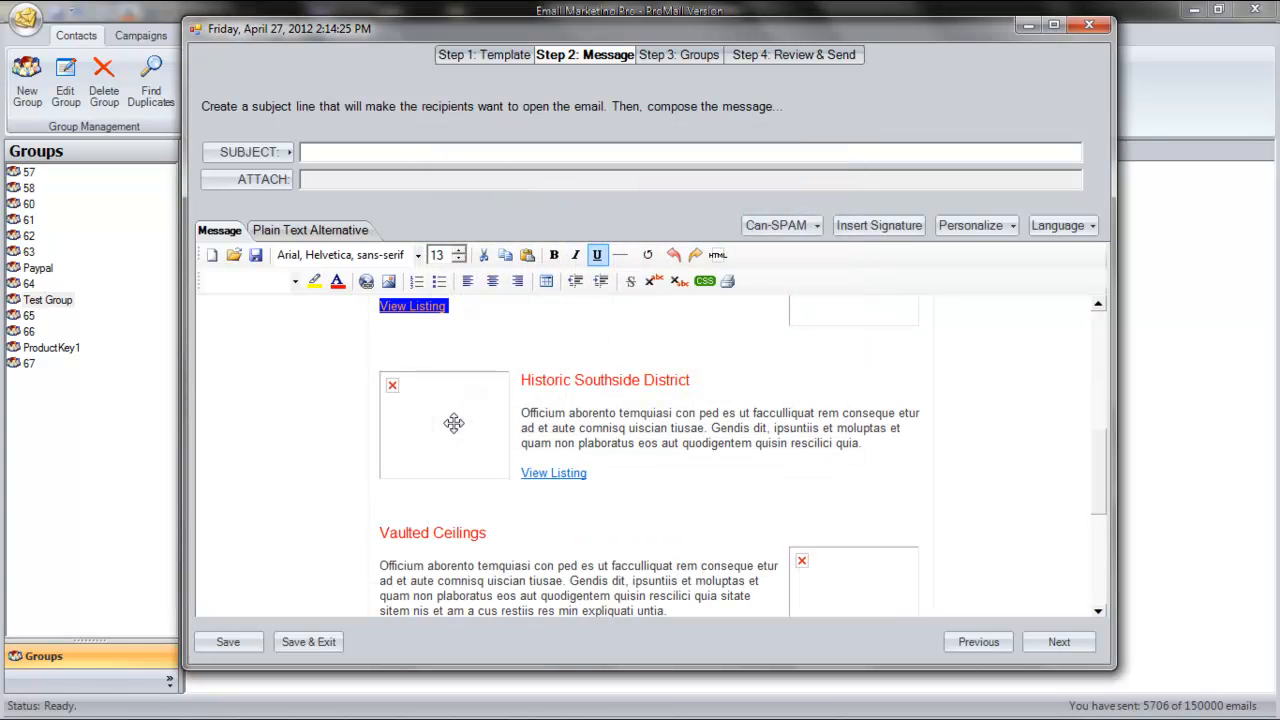
{"action": "left_click", "coordinate": [600, 334]}
{"action": "scroll", "coordinate": [600, 334], "scroll_direction": "up", "scroll_amount": 2}
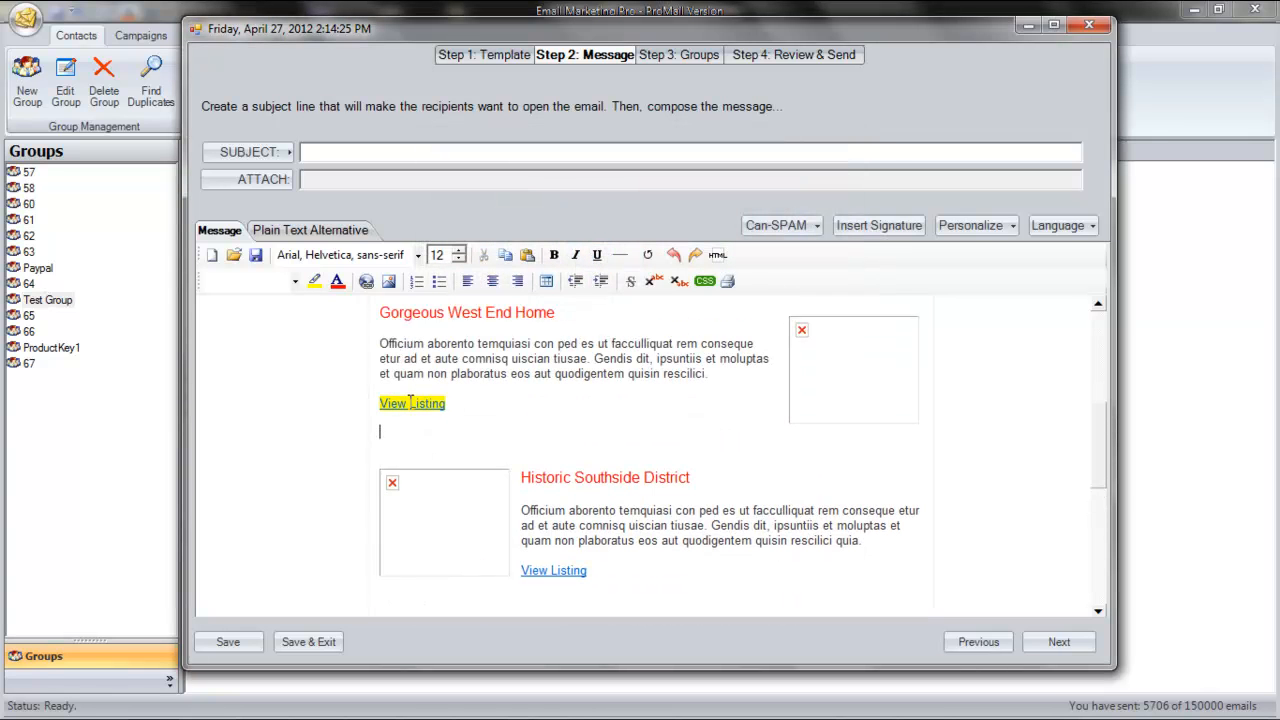
{"action": "left_click", "coordinate": [410, 401]}
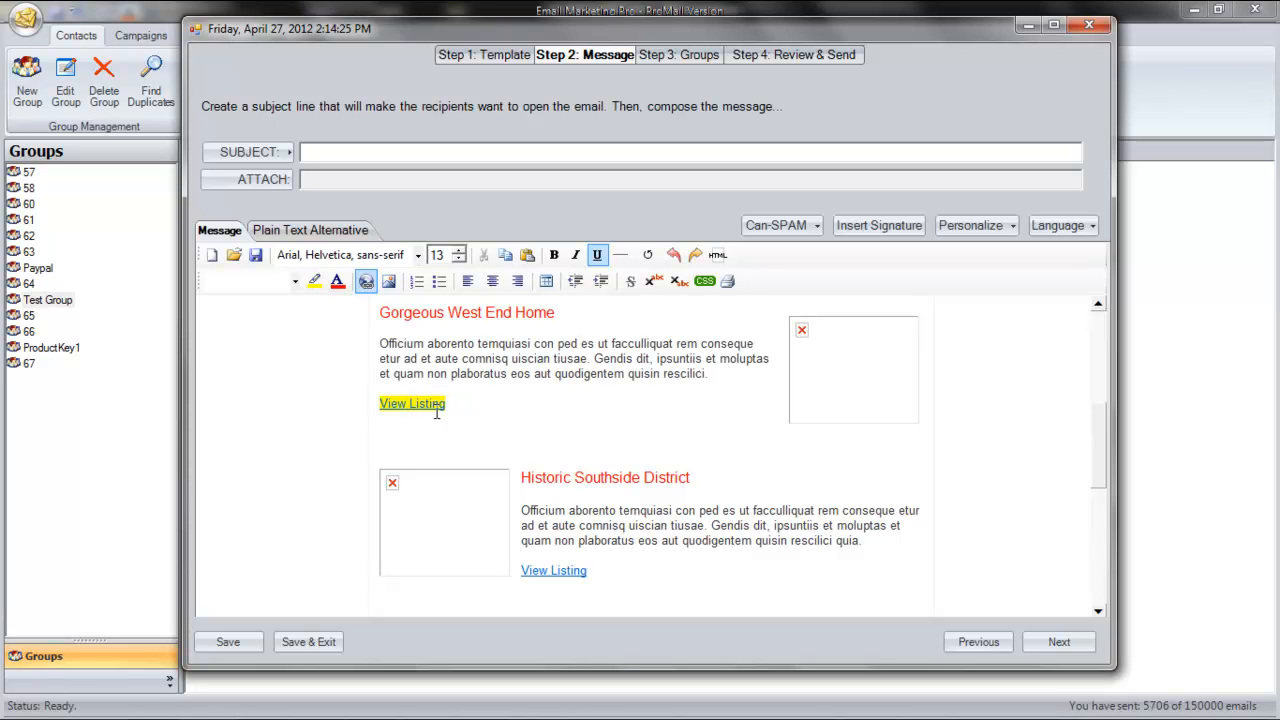
Step: Make the "Three beautiful properties" paragraph bold, italic, underlined and struck through
{"action": "scroll", "coordinate": [451, 412], "scroll_direction": "up", "scroll_amount": 2}
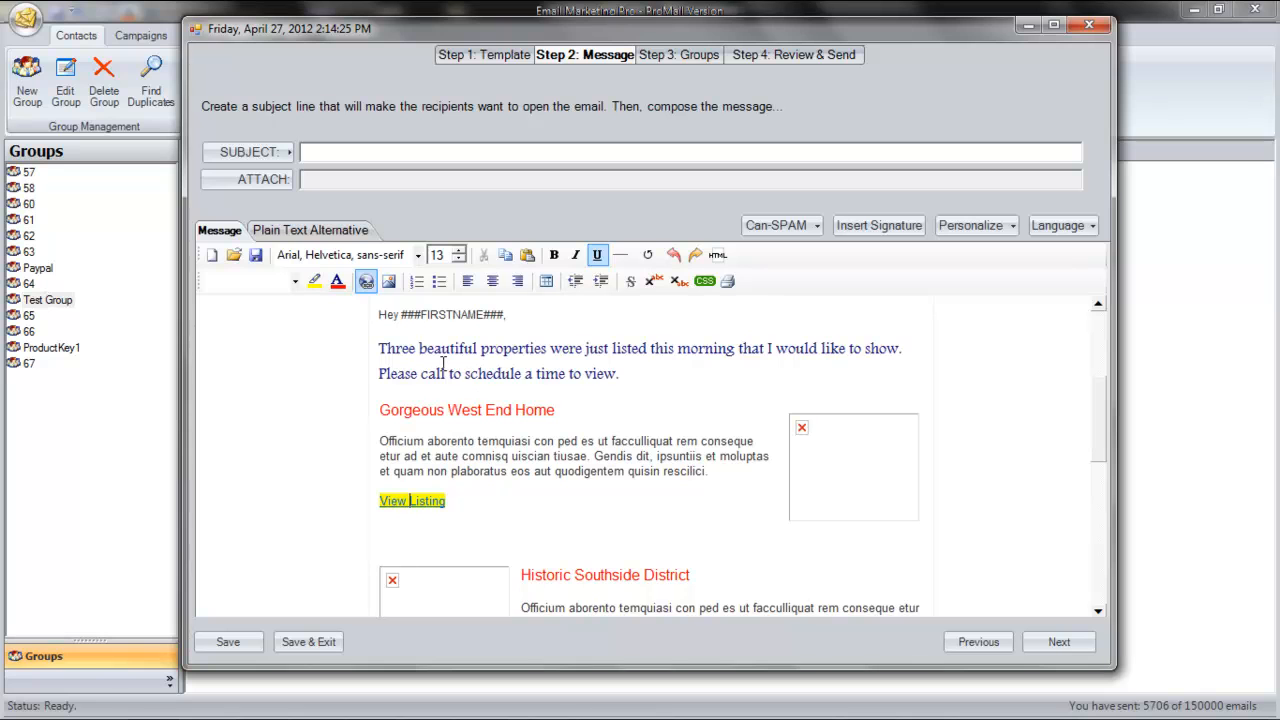
{"action": "left_click_drag", "start_coordinate": [379, 348], "coordinate": [634, 366]}
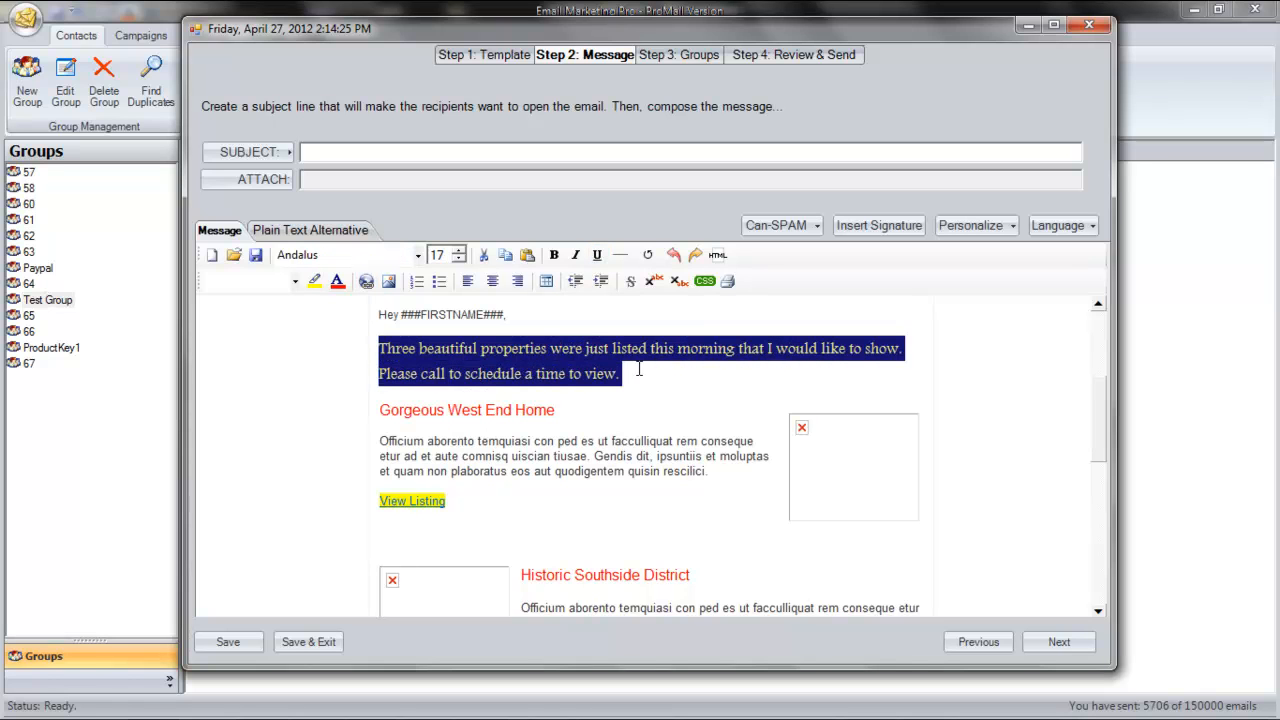
{"action": "left_click", "coordinate": [555, 255]}
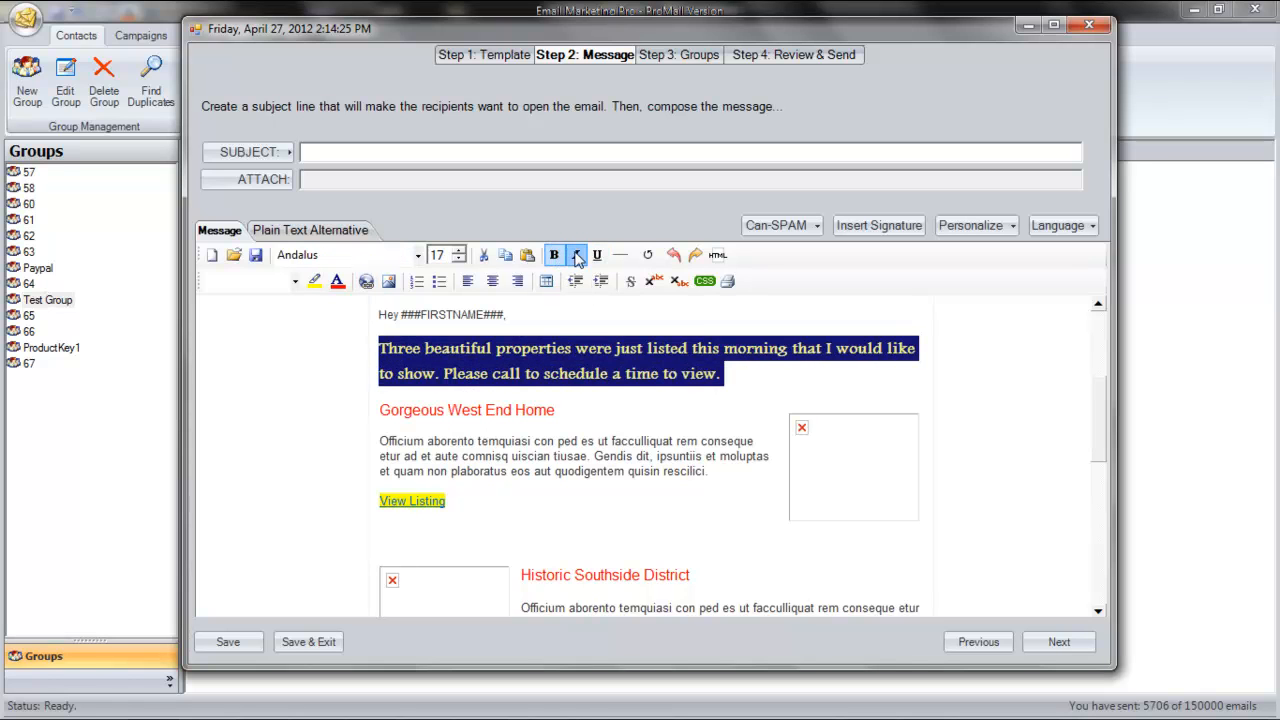
{"action": "left_click", "coordinate": [575, 255]}
{"action": "left_click", "coordinate": [598, 256]}
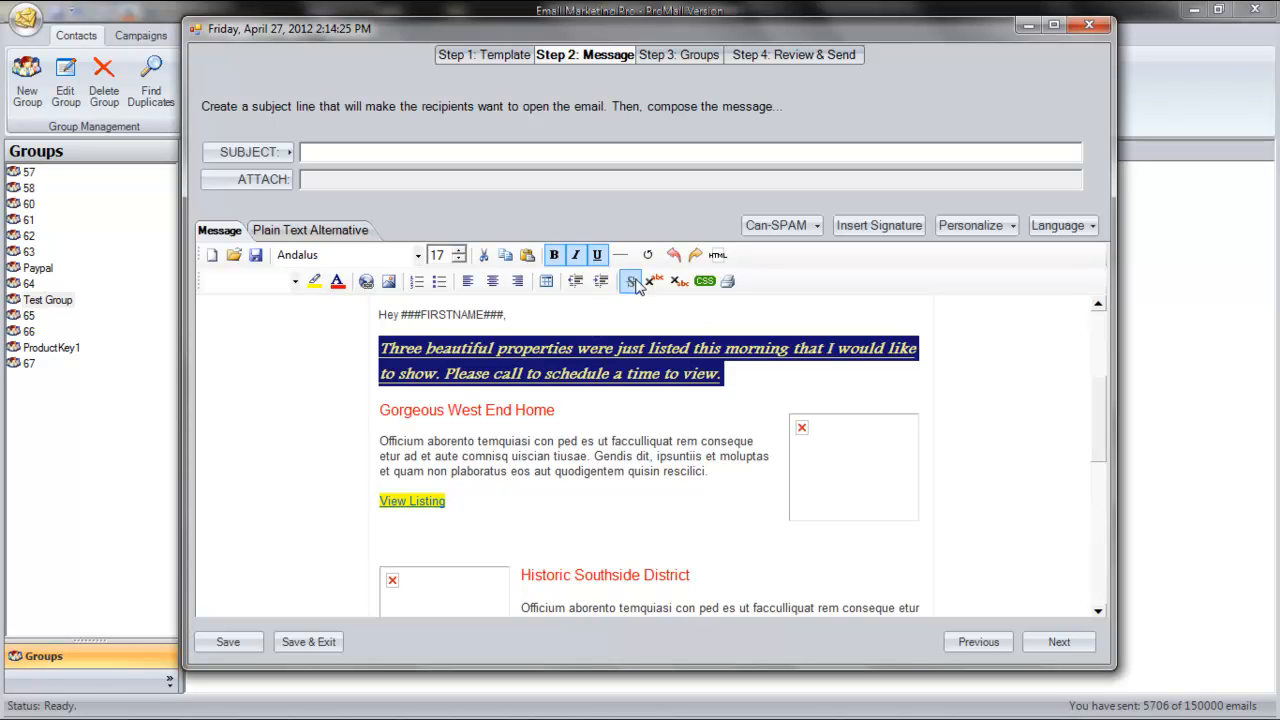
{"action": "left_click", "coordinate": [633, 283]}
Step: Try to add a bulleted list of Spacious, Elegant and Affordable under the Gorgeous West End Home heading
{"action": "left_click", "coordinate": [440, 283]}
{"action": "type", "text": "Spacious"}
{"action": "key", "text": "Return"}
{"action": "type", "text": "Ele"}
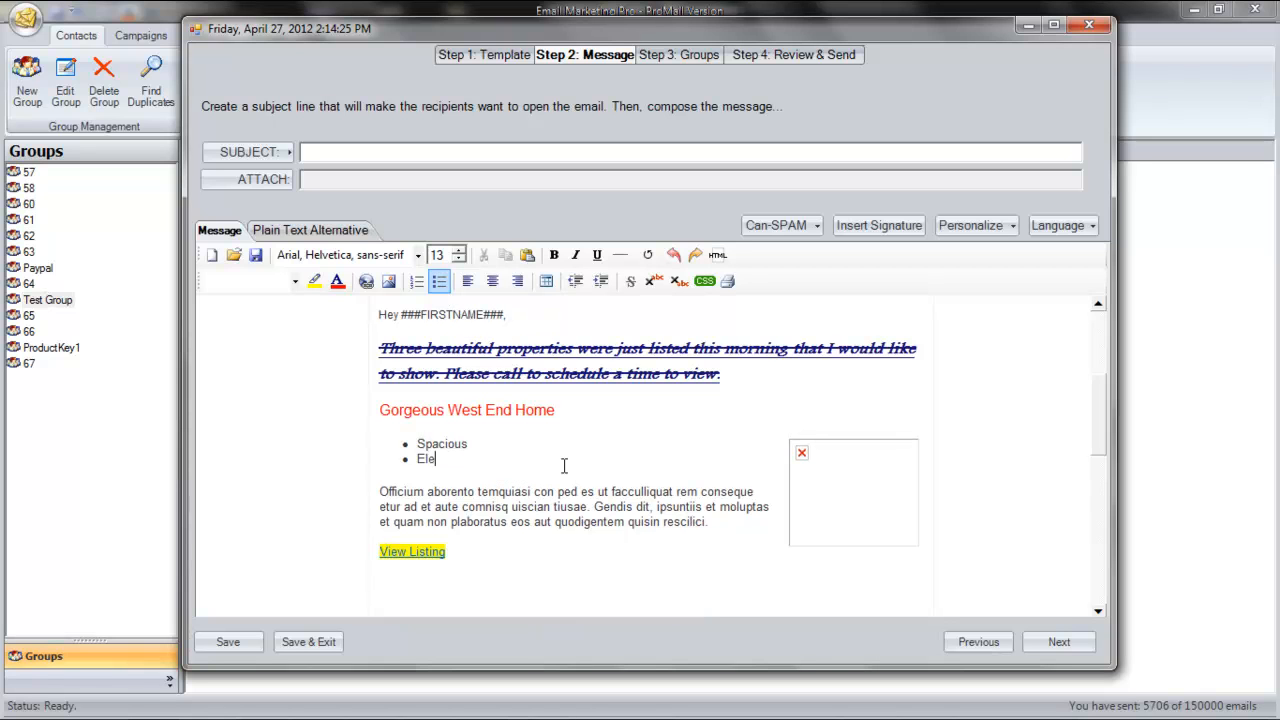
{"action": "type", "text": "gant"}
{"action": "key", "text": "Return"}
{"action": "type", "text": "Affordable"}
{"action": "key", "text": "Return"}
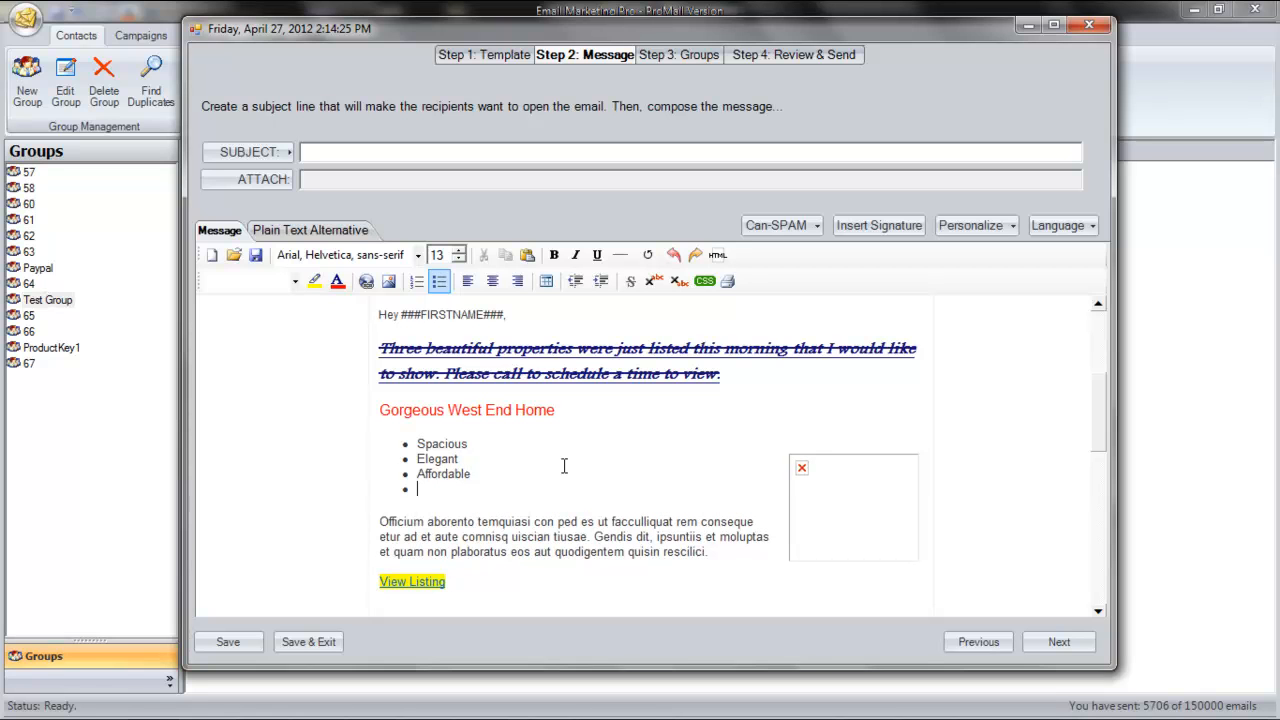
{"action": "left_click", "coordinate": [577, 284]}
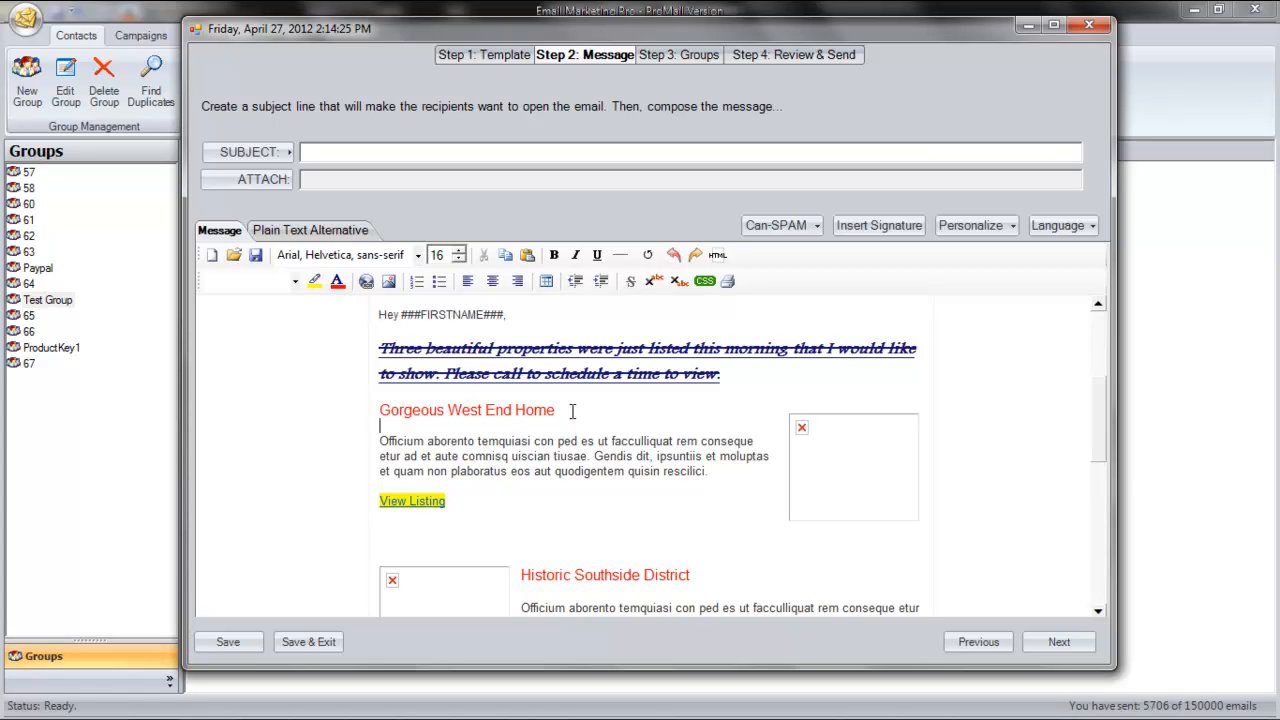
Step: Insert a bulleted list reading Spacious, Elegant and Affordable below the Gorgeous West End Home heading, without an empty trailing item
{"action": "key", "text": "Return"}
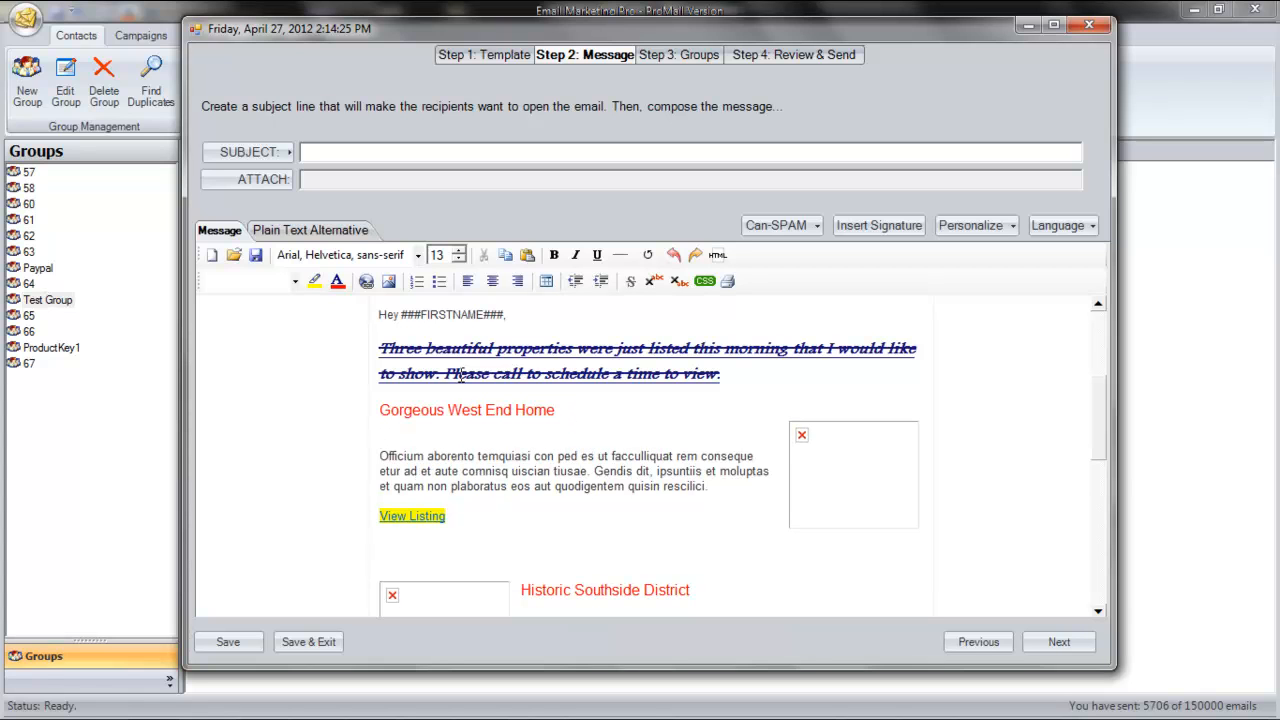
{"action": "left_click", "coordinate": [439, 281]}
{"action": "type", "text": "Spc"}
{"action": "type", "text": "cious"}
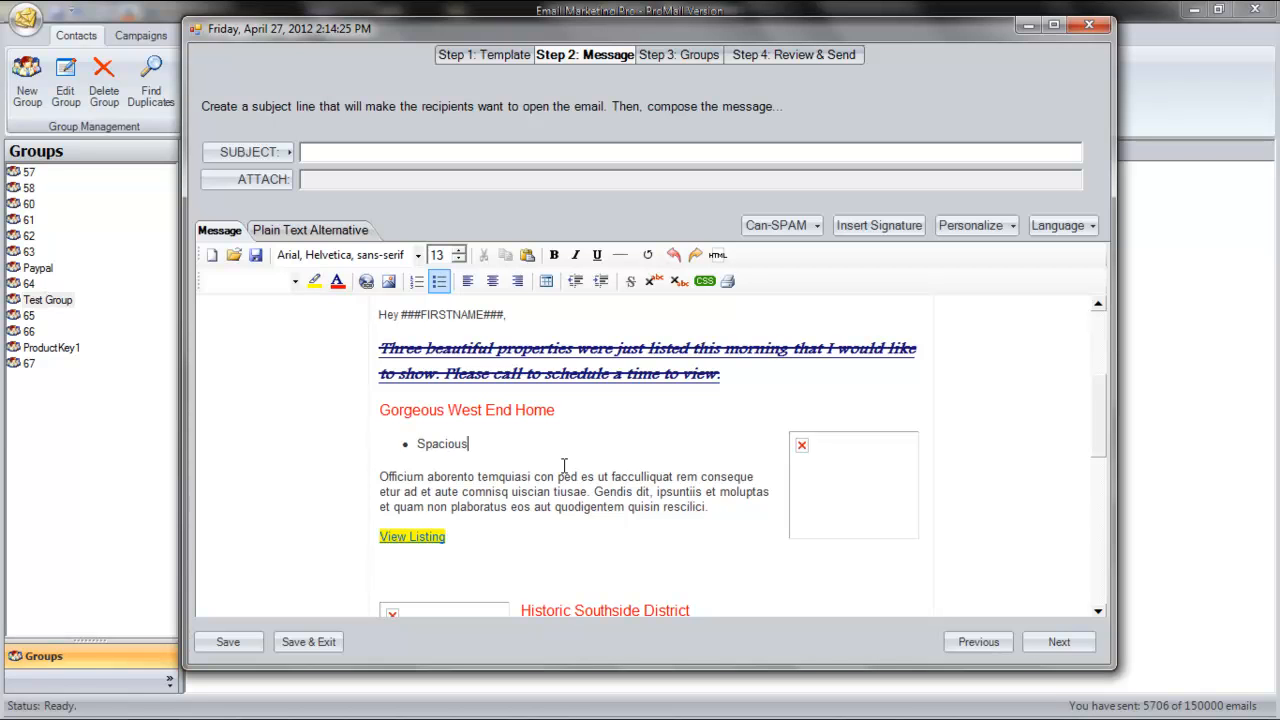
{"action": "key", "text": "Return"}
{"action": "type", "text": "Elegant"}
{"action": "key", "text": "Return"}
{"action": "type", "text": "Affordabl"}
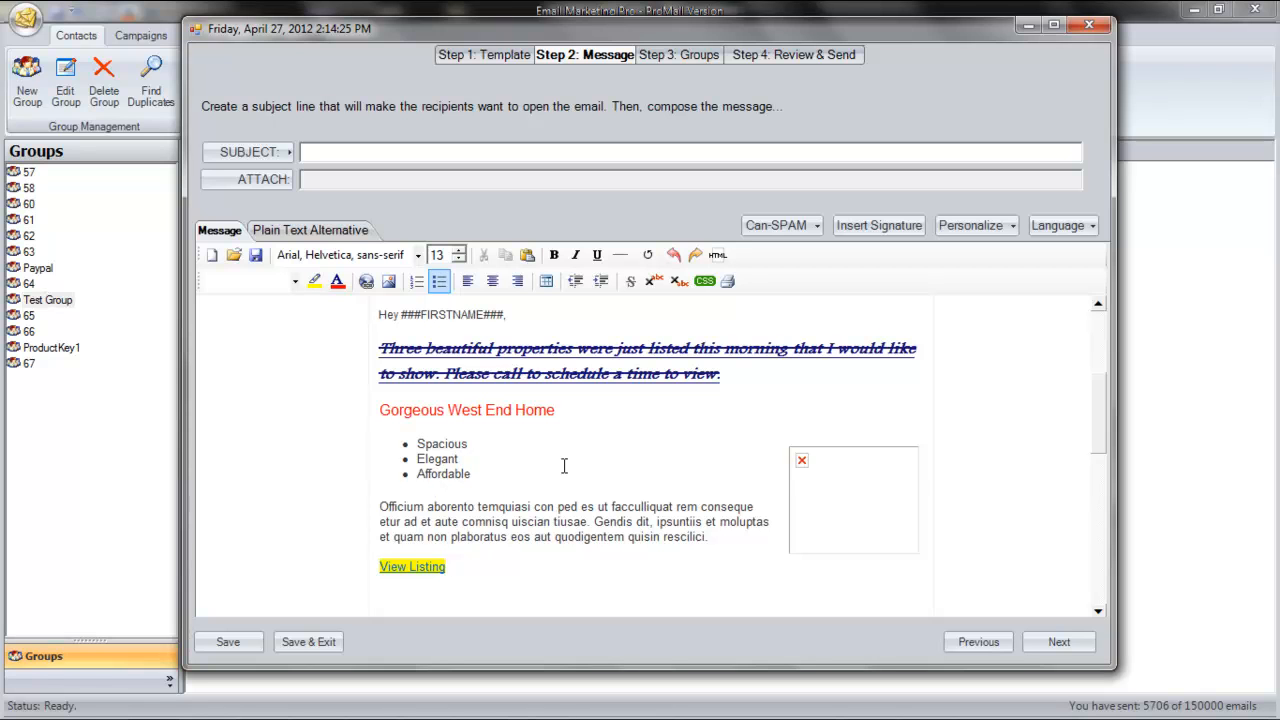
{"action": "type", "text": "e"}
{"action": "key", "text": "Return"}
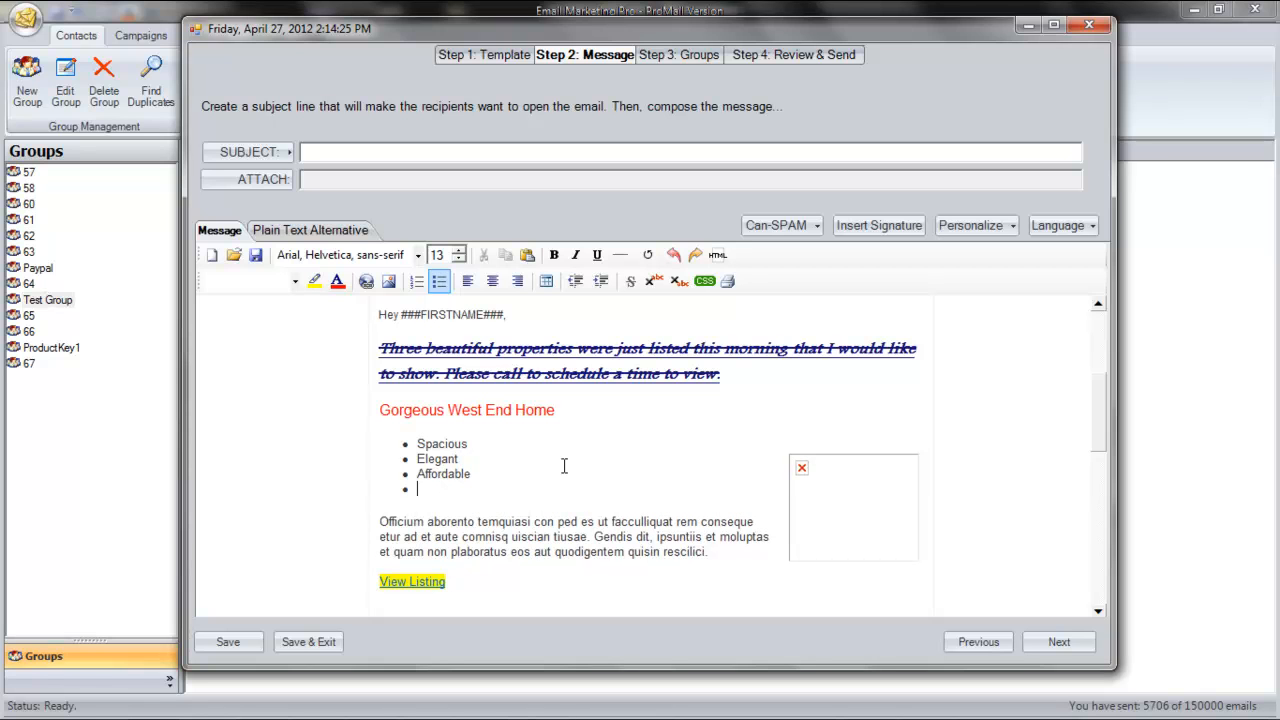
{"action": "left_click", "coordinate": [576, 282]}
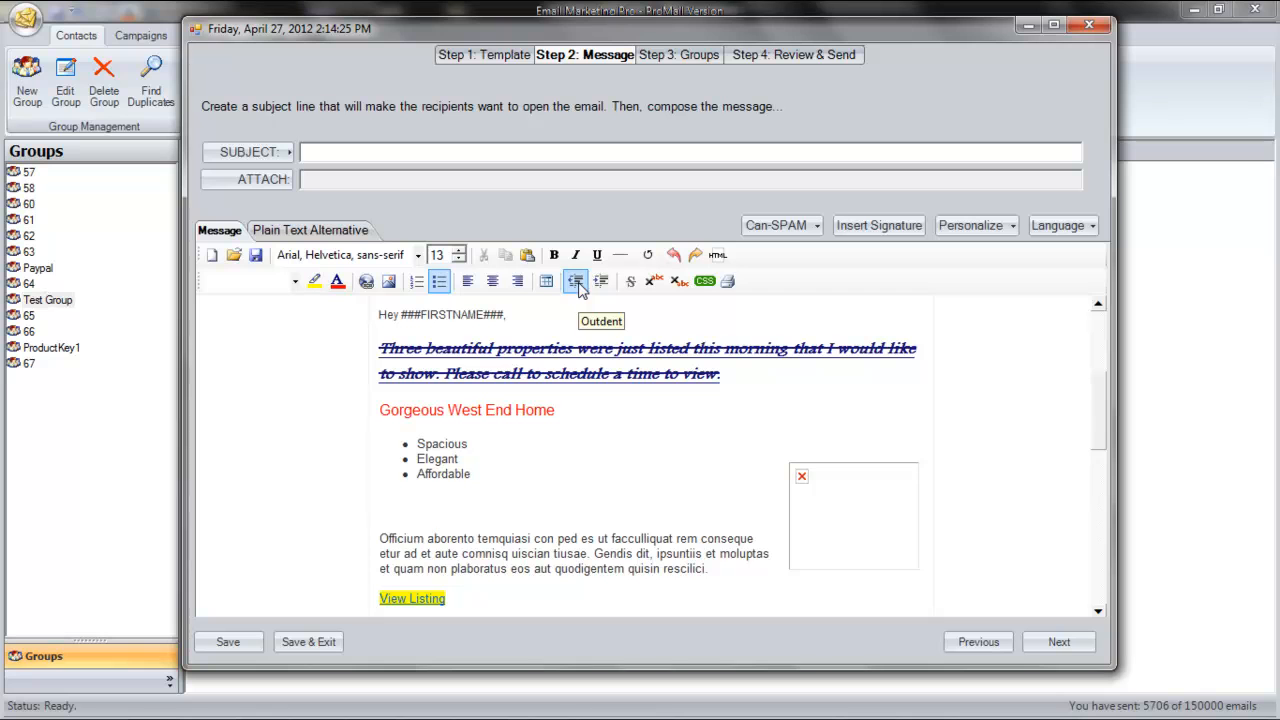
{"action": "key", "text": "BackSpace"}
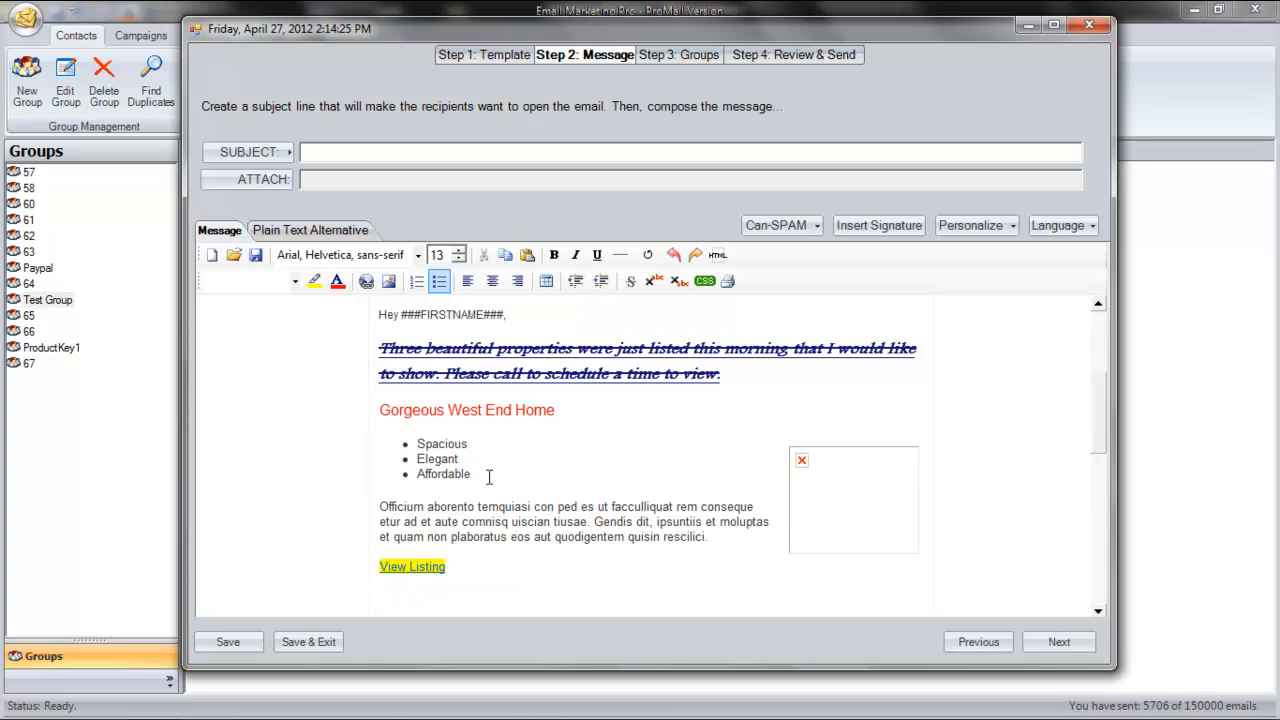
{"action": "left_click", "coordinate": [366, 282]}
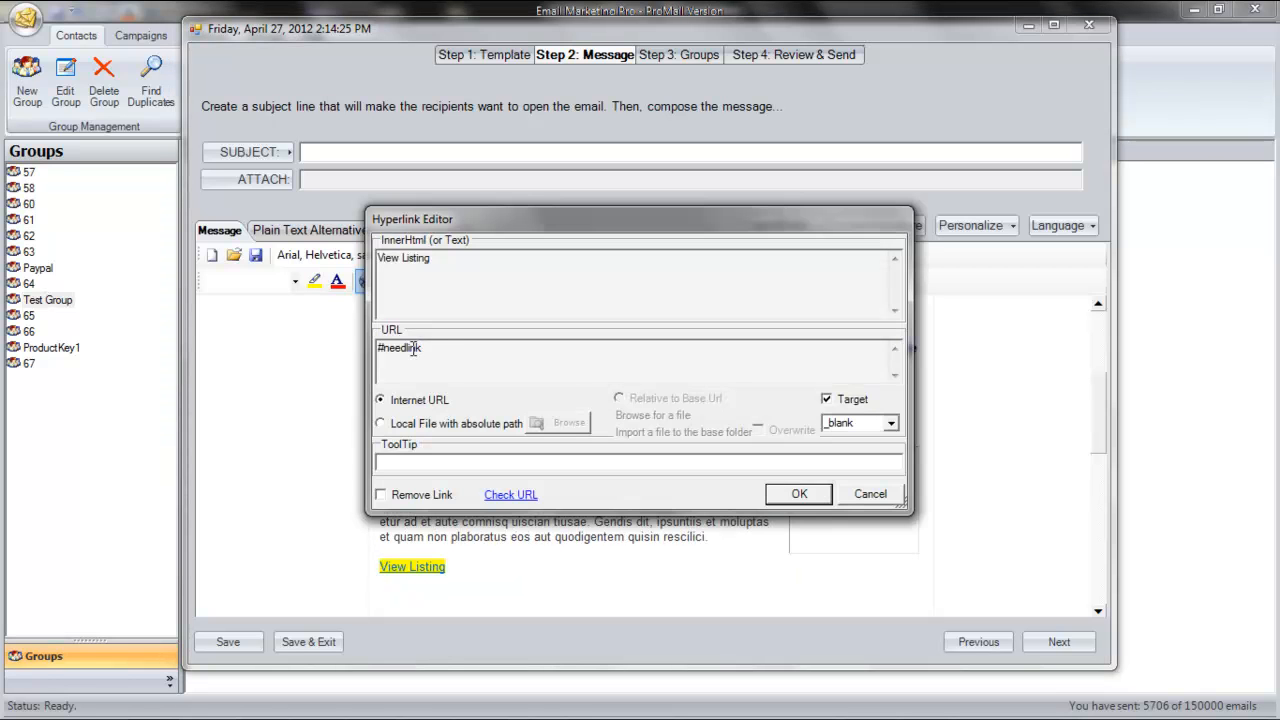
{"action": "left_click_drag", "start_coordinate": [457, 350], "coordinate": [373, 352]}
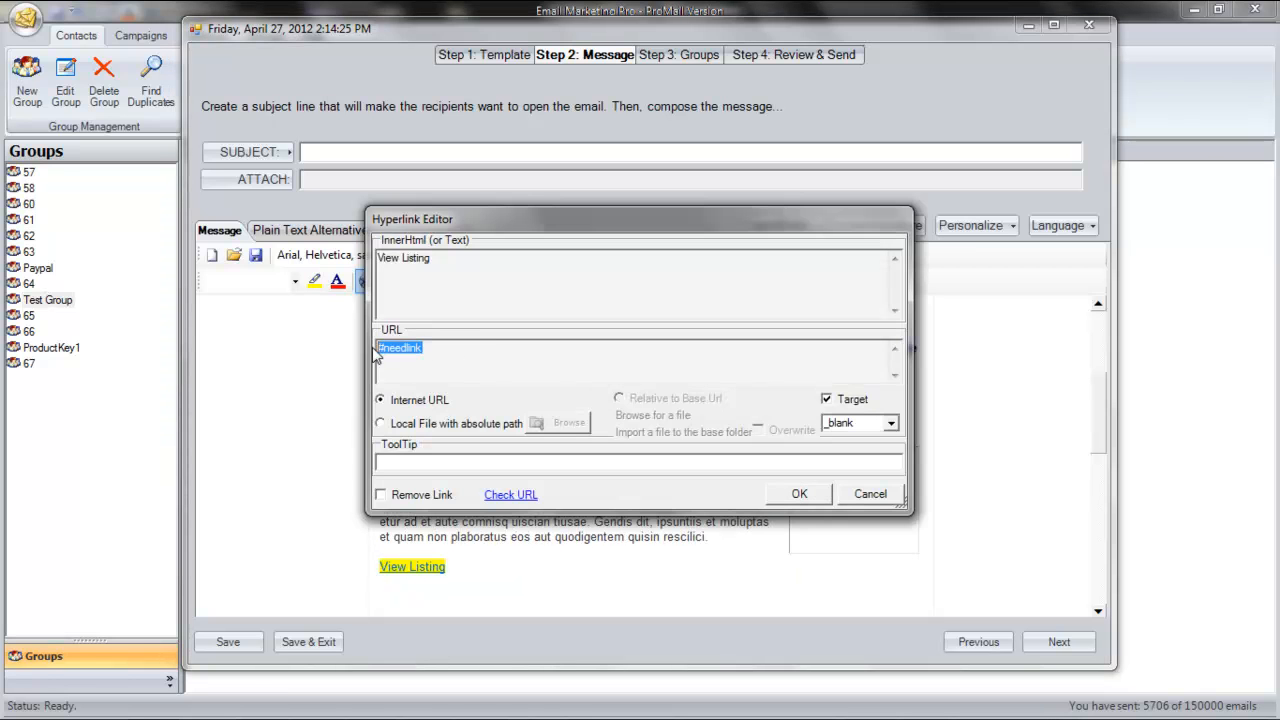
{"action": "type", "text": "htt"}
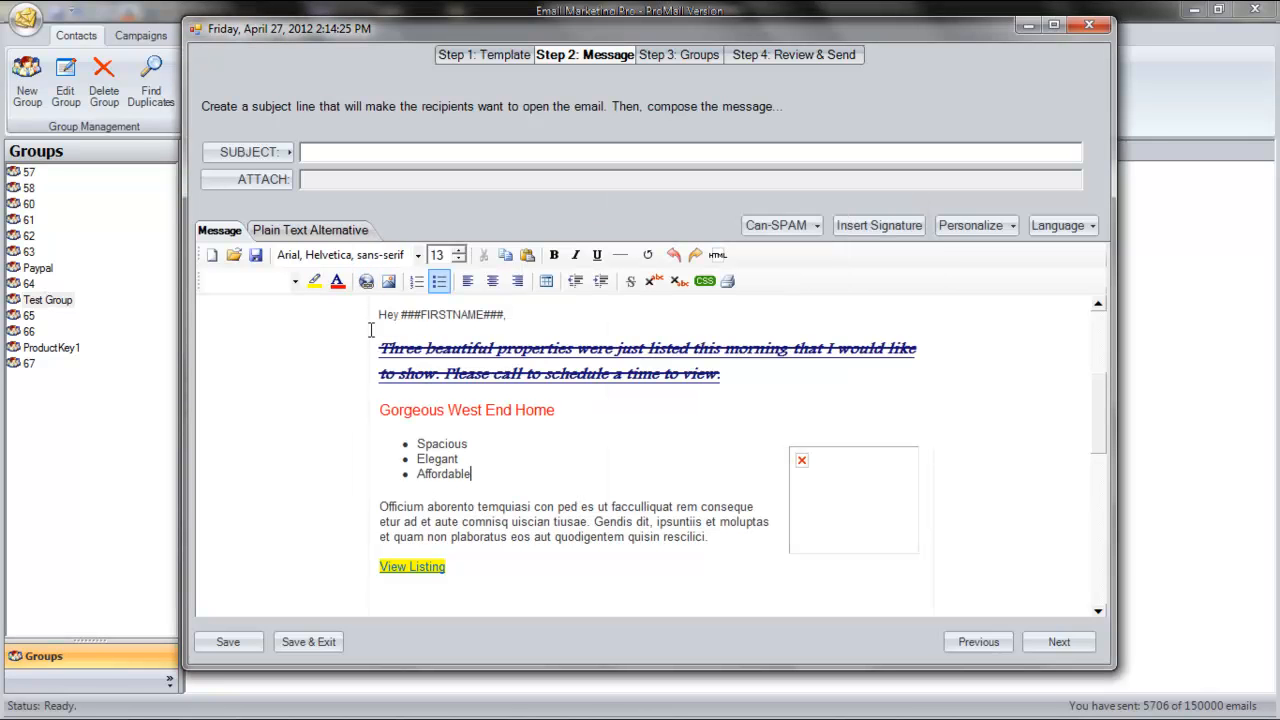
{"action": "left_click_drag", "start_coordinate": [444, 567], "coordinate": [381, 567]}
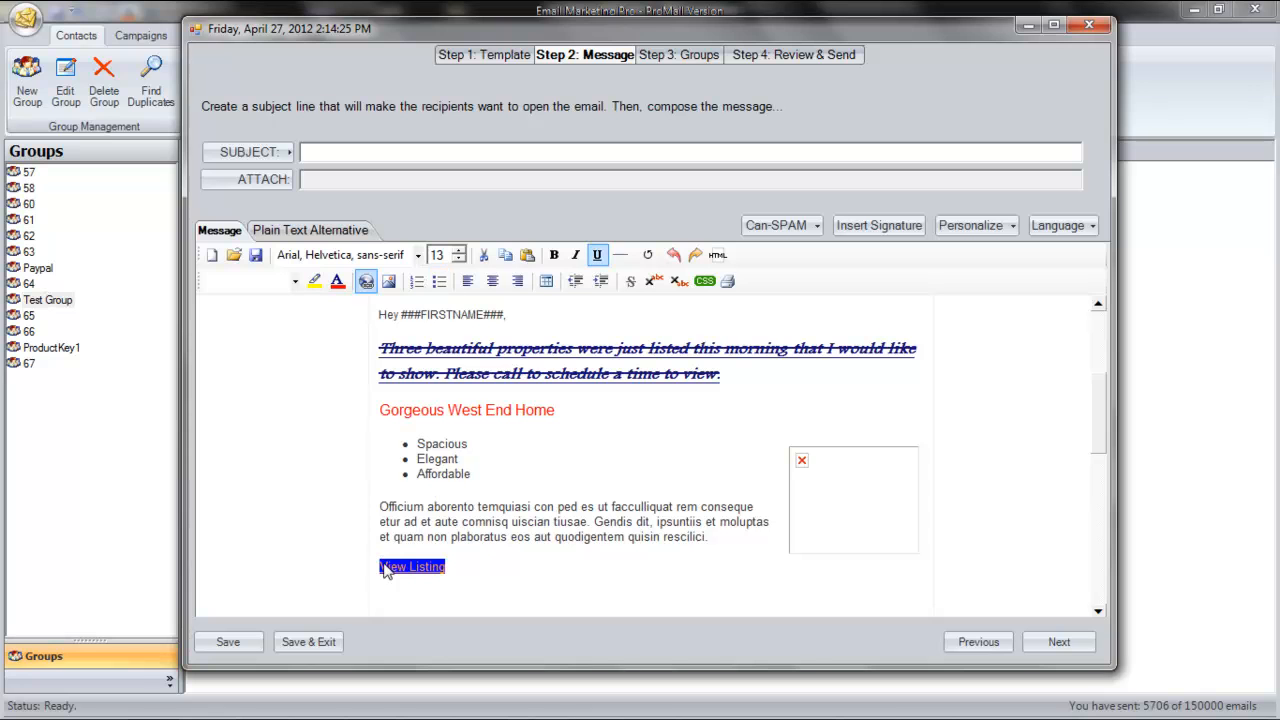
{"action": "left_click", "coordinate": [365, 282]}
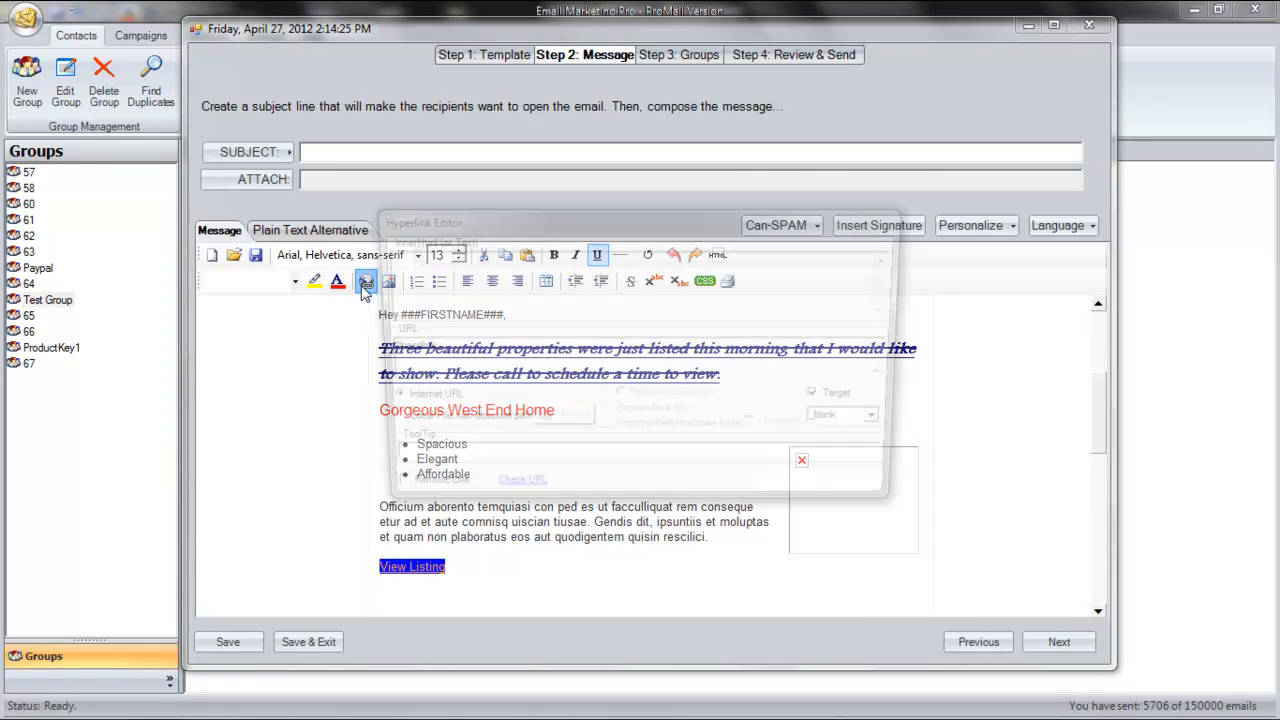
{"action": "left_click_drag", "start_coordinate": [422, 348], "coordinate": [374, 352]}
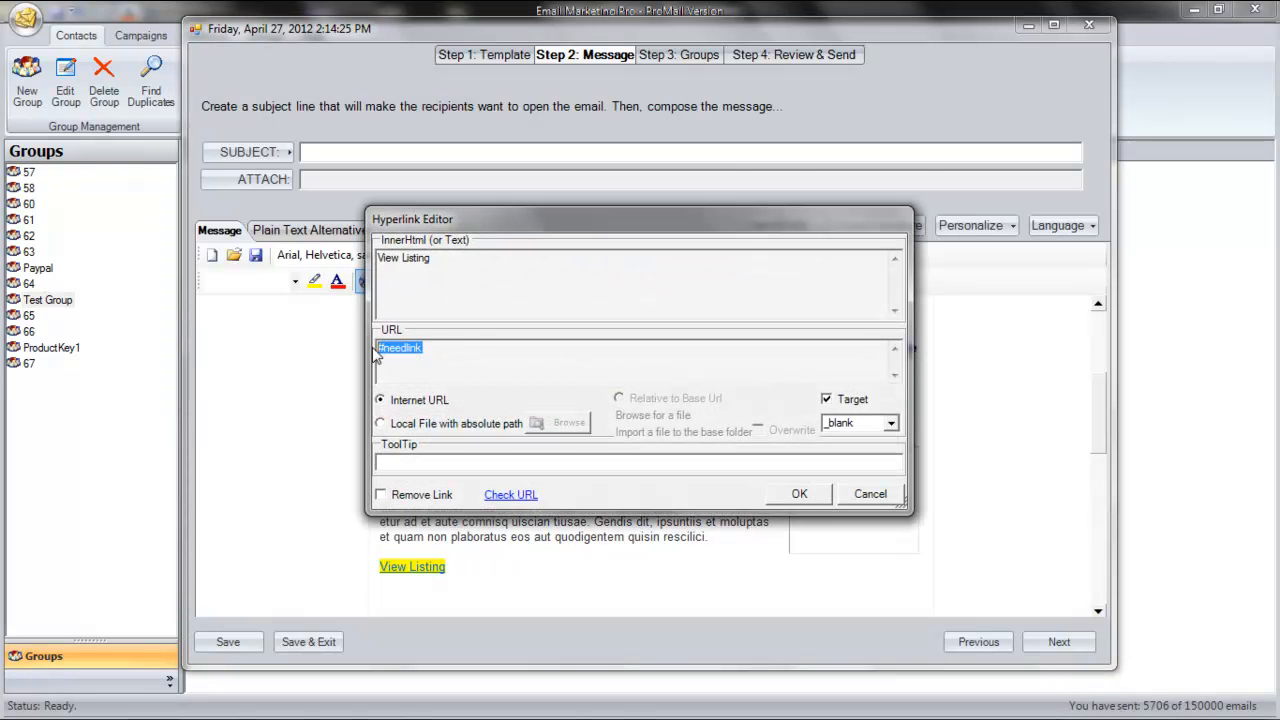
{"action": "type", "text": "http://w"}
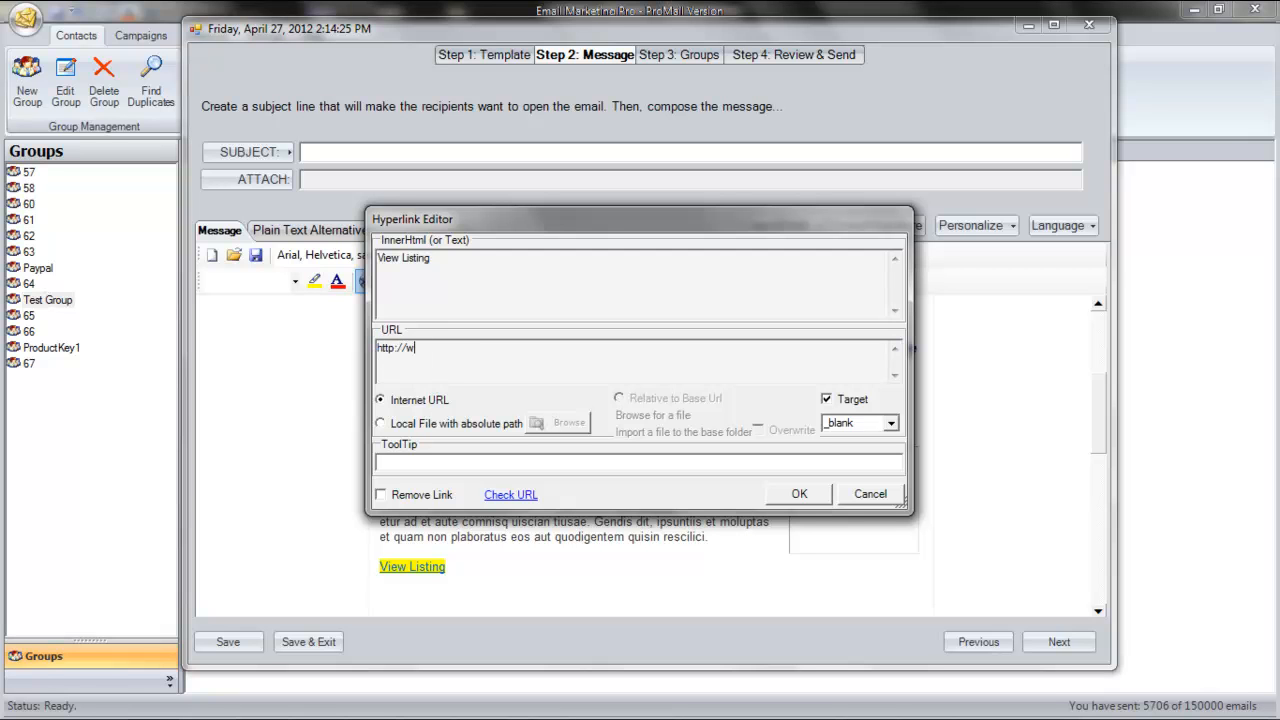
{"action": "type", "text": "ww.example.com"}
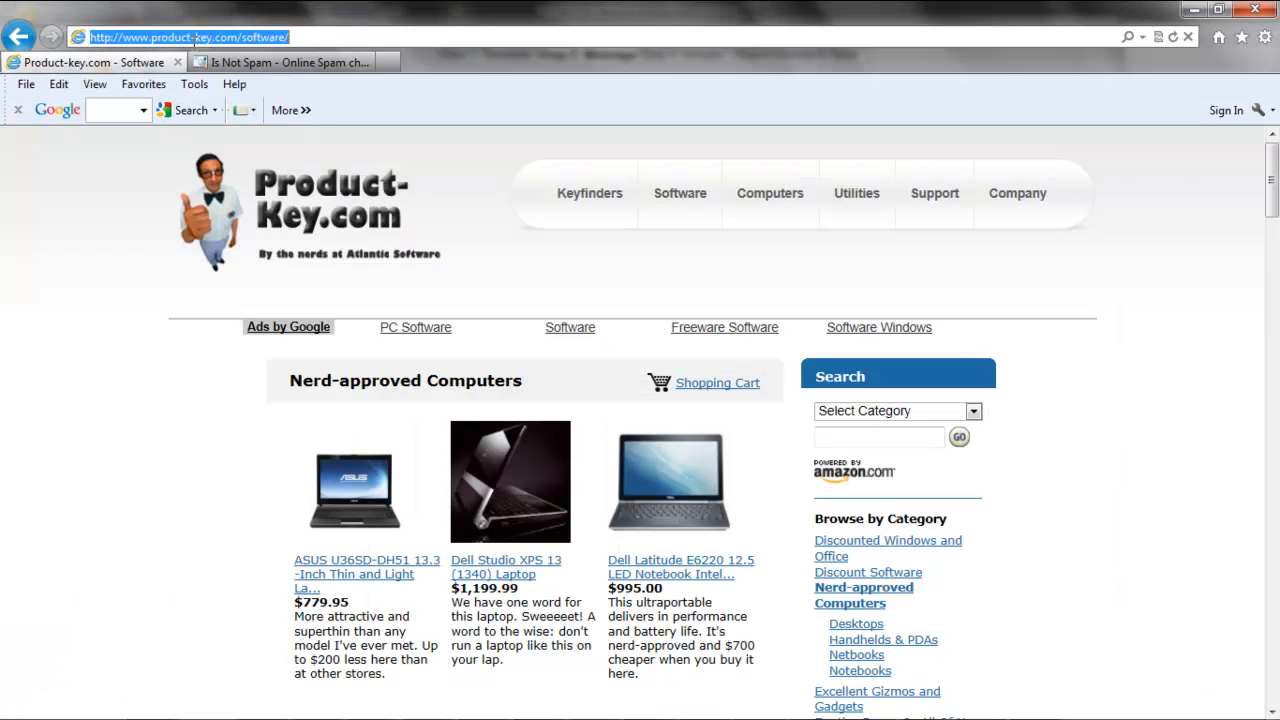
{"action": "type", "text": "www.exampl"}
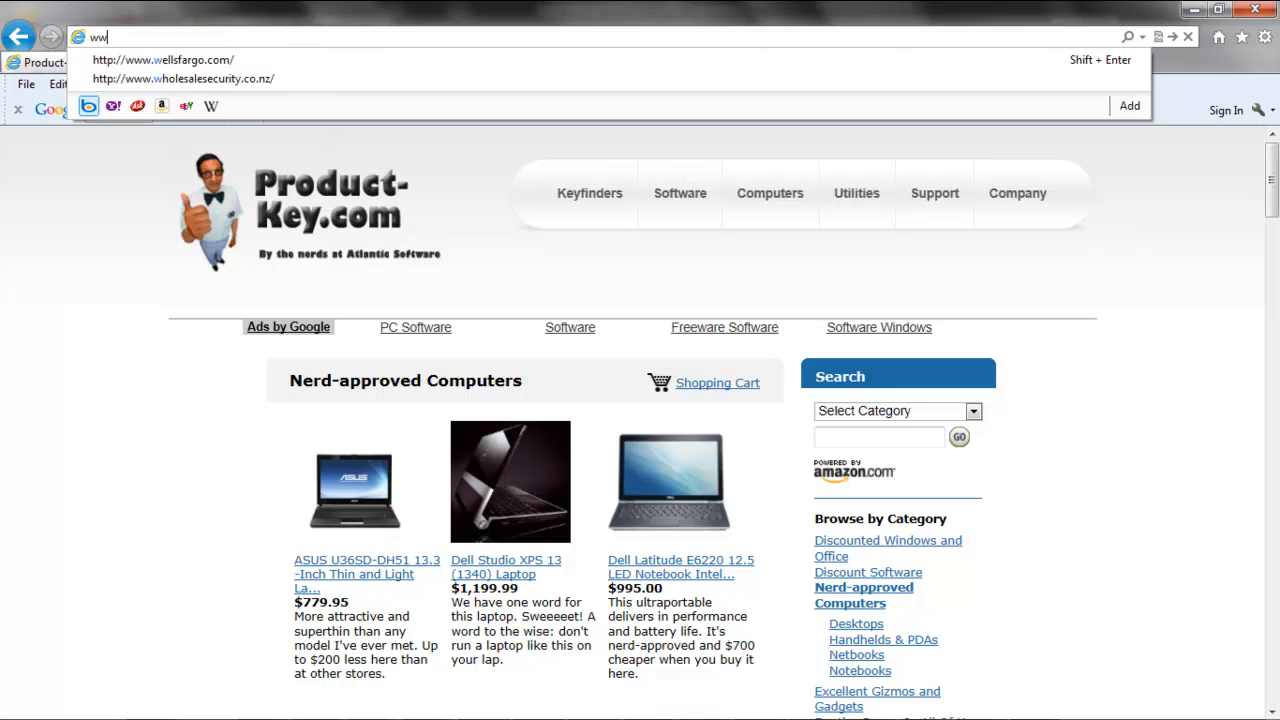
{"action": "type", "text": ".examp"}
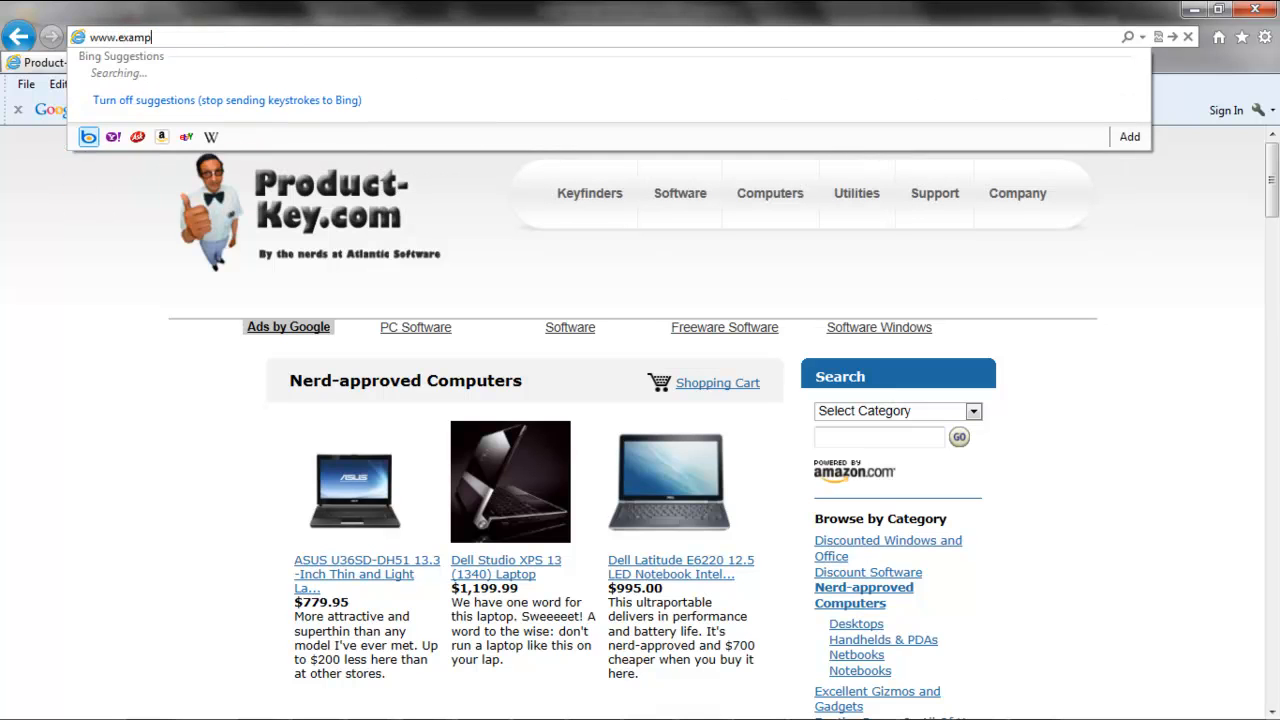
{"action": "type", "text": "le.com"}
{"action": "key", "text": "Return"}
{"action": "left_click", "coordinate": [233, 37]}
{"action": "right_click", "coordinate": [233, 37]}
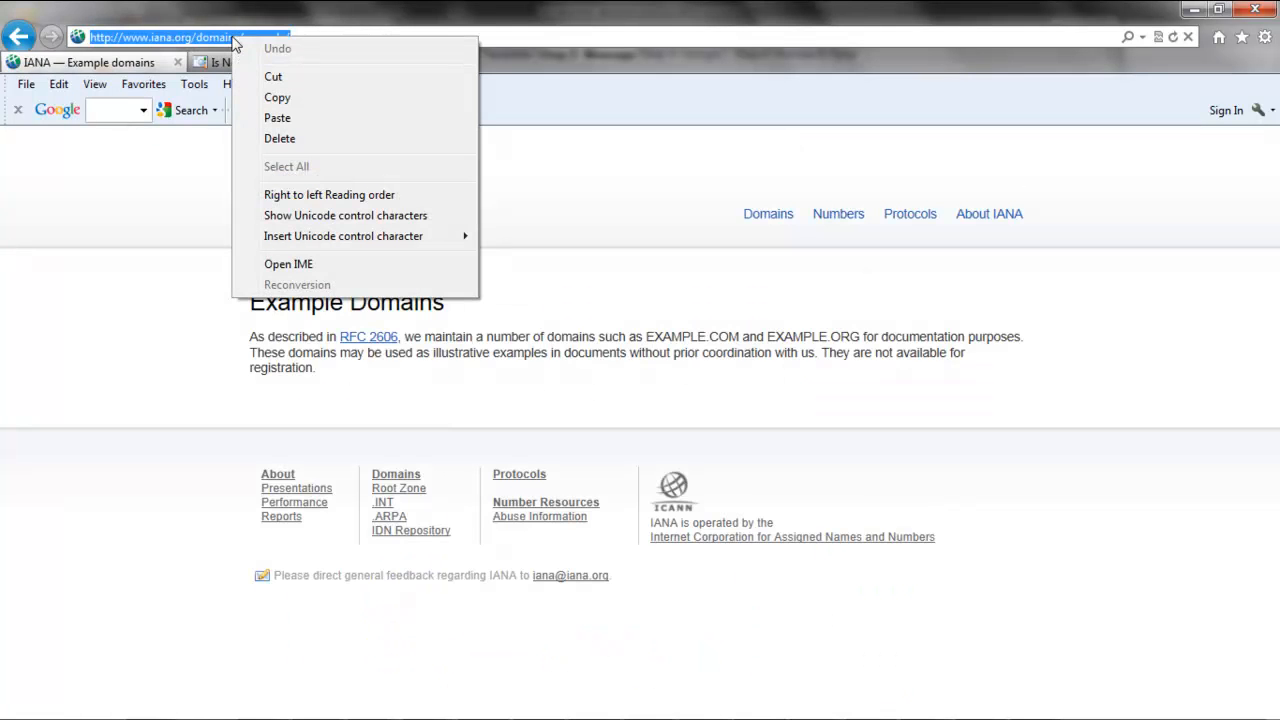
{"action": "left_click", "coordinate": [281, 97]}
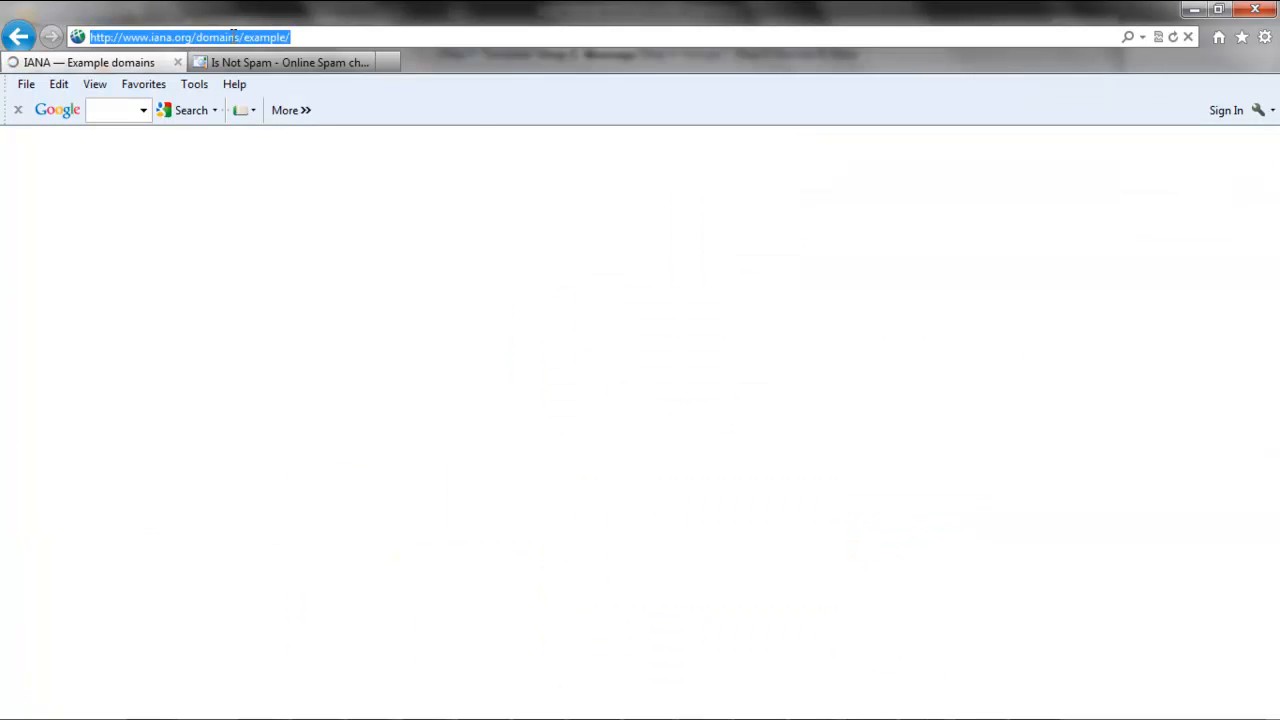
{"action": "right_click", "coordinate": [233, 37]}
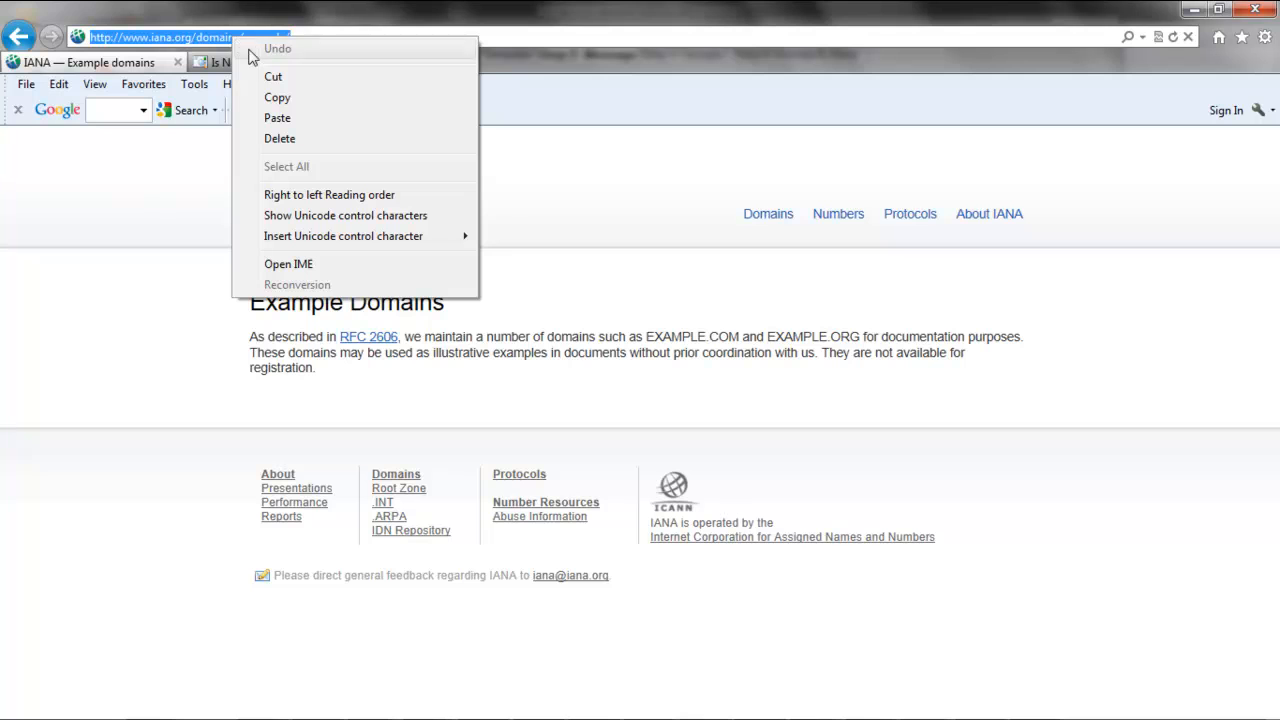
{"action": "left_click", "coordinate": [281, 97]}
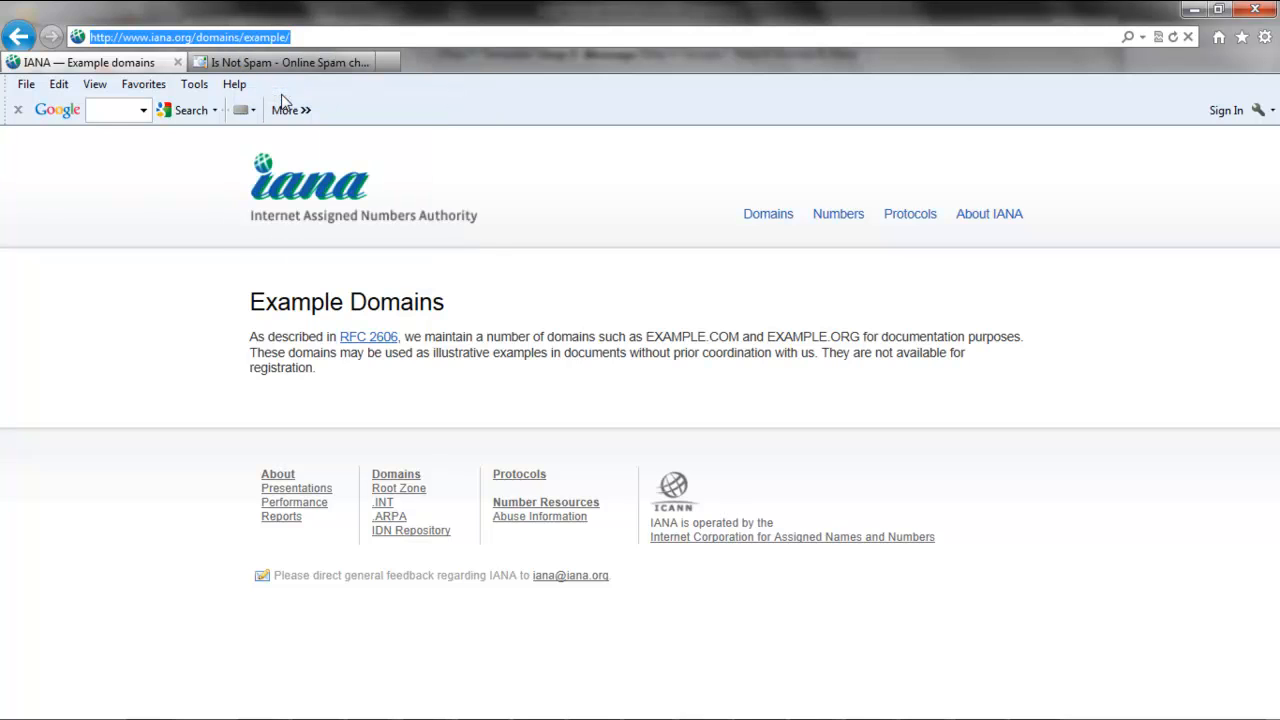
{"action": "left_click", "coordinate": [1195, 10]}
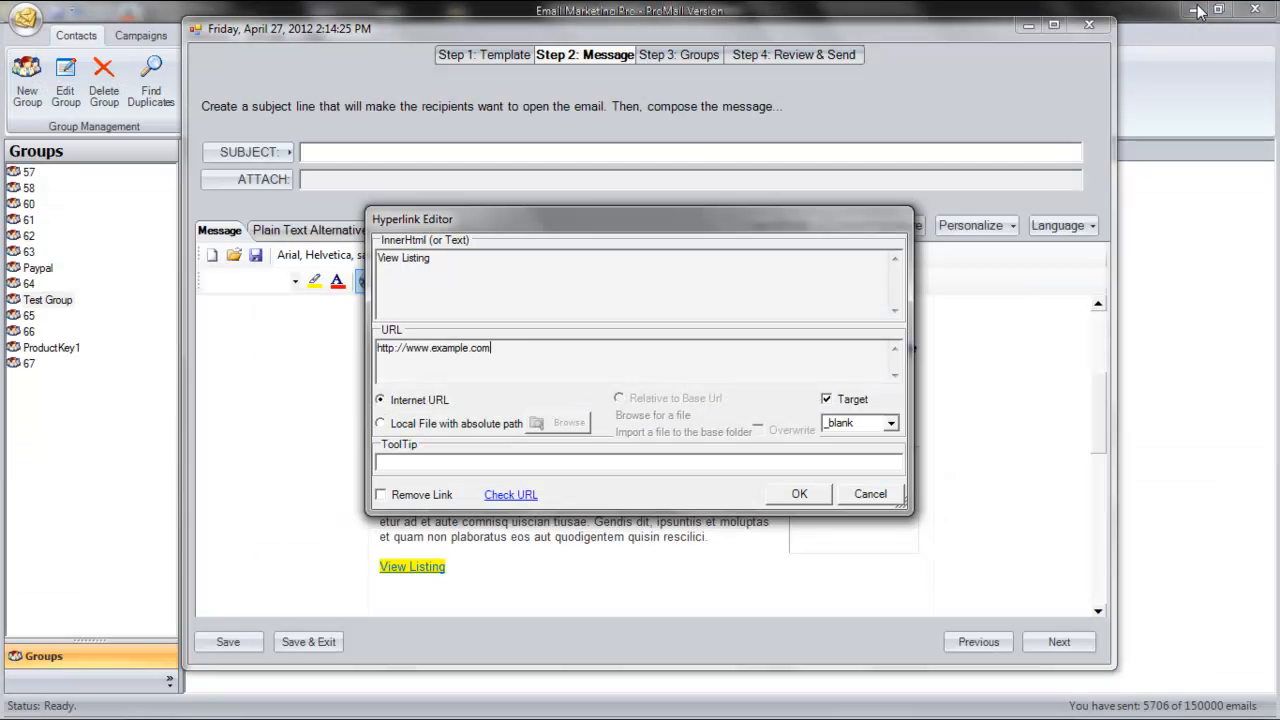
{"action": "double_click", "coordinate": [521, 358]}
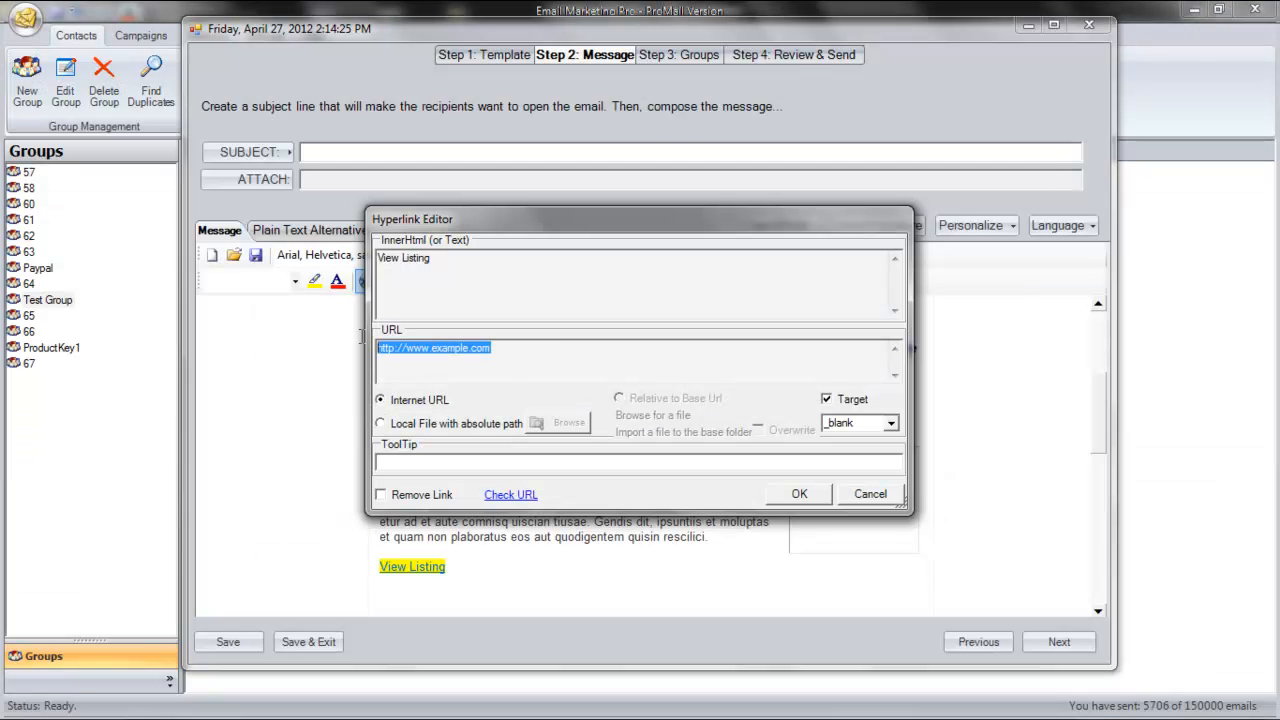
{"action": "key", "text": "ctrl+v"}
{"action": "left_click", "coordinate": [797, 493]}
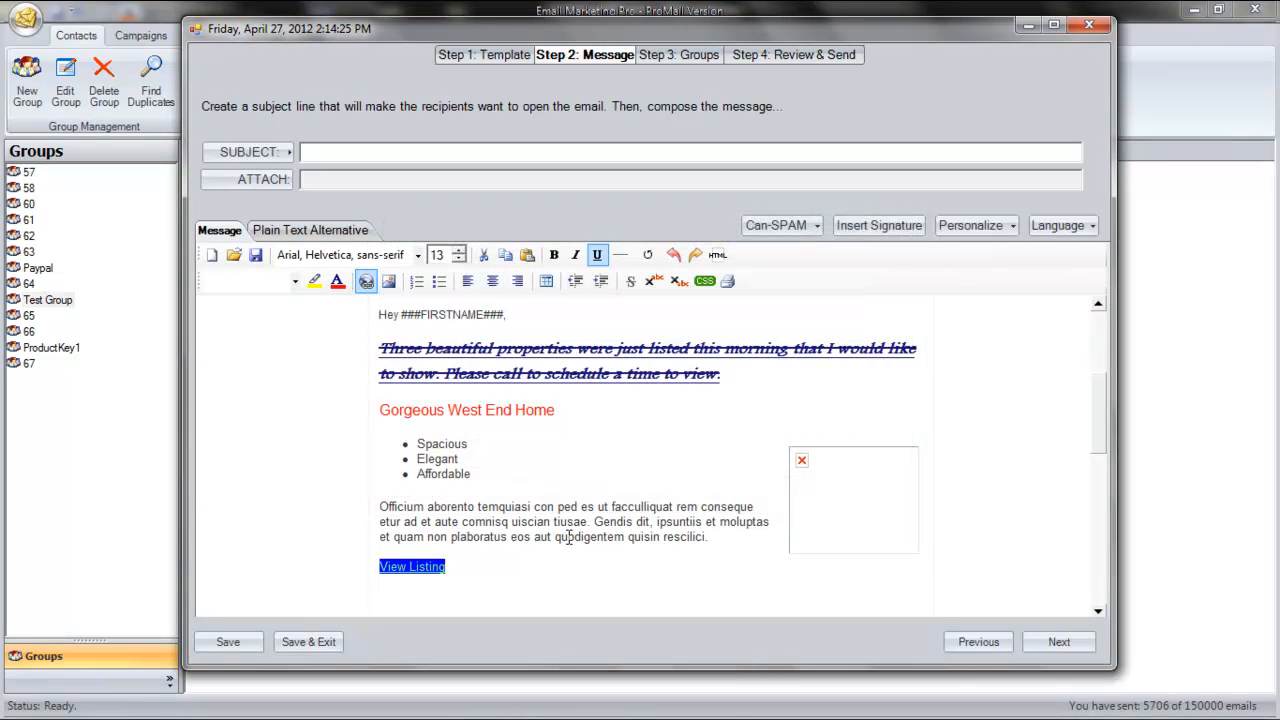
Step: Set the source of the missing image in the Gorgeous West End Home listing to the local file house1.jpg in the images folder
{"action": "left_click", "coordinate": [841, 474]}
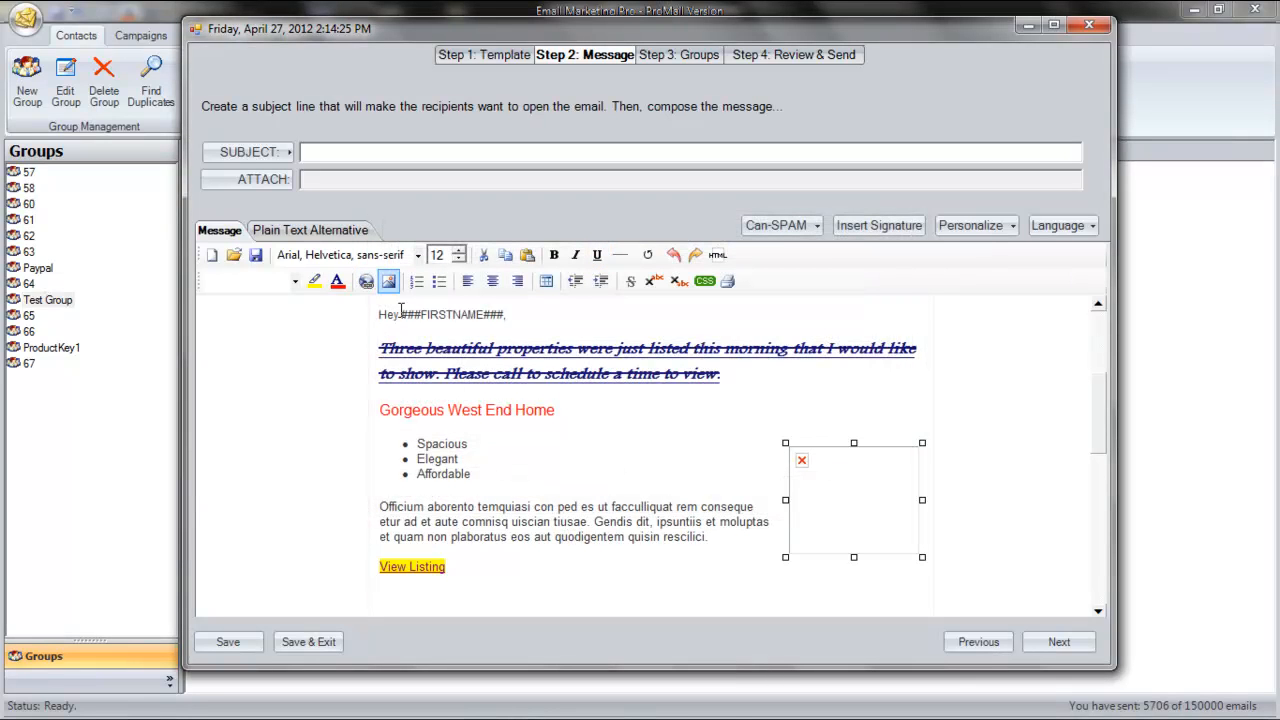
{"action": "left_click", "coordinate": [388, 281]}
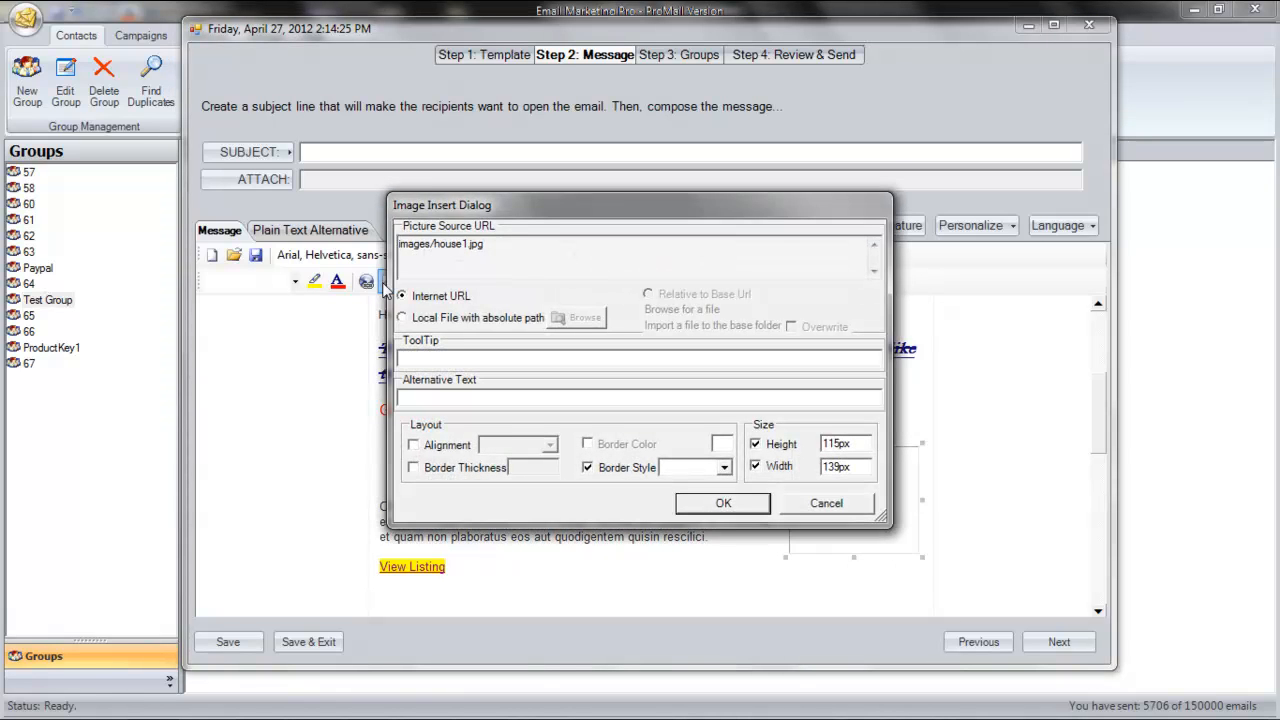
{"action": "left_click", "coordinate": [437, 318]}
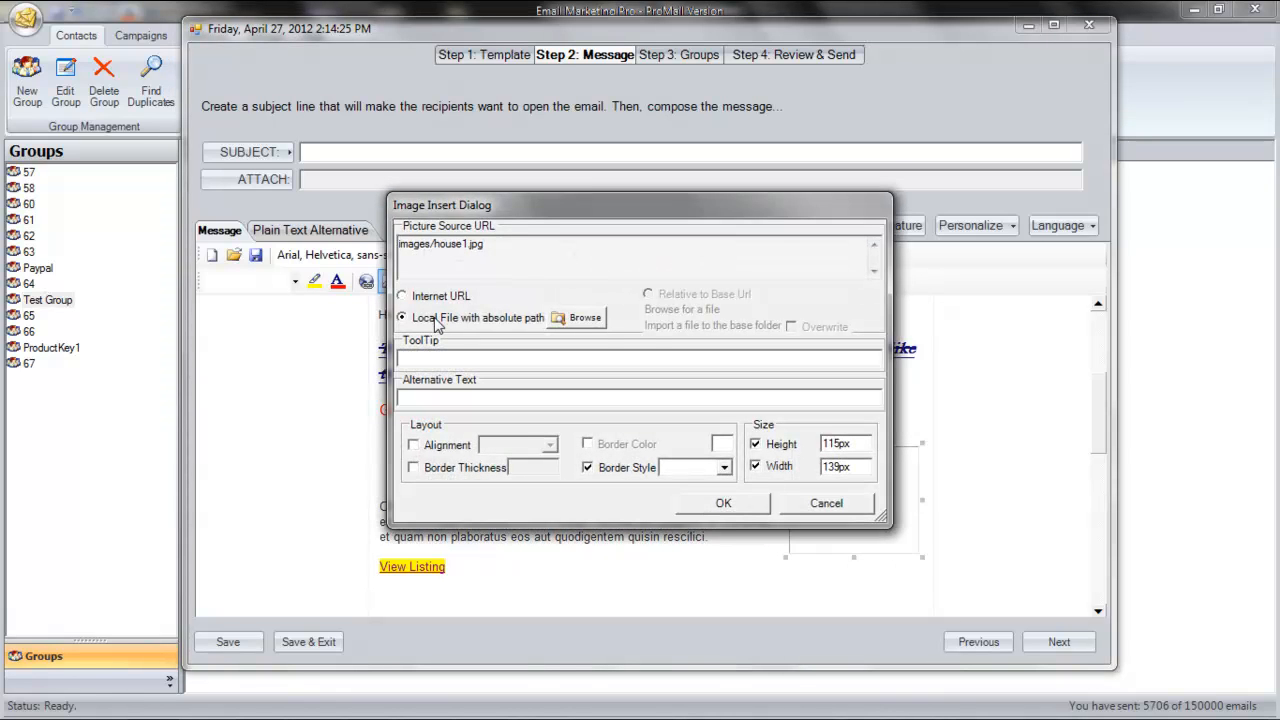
{"action": "left_click", "coordinate": [596, 322]}
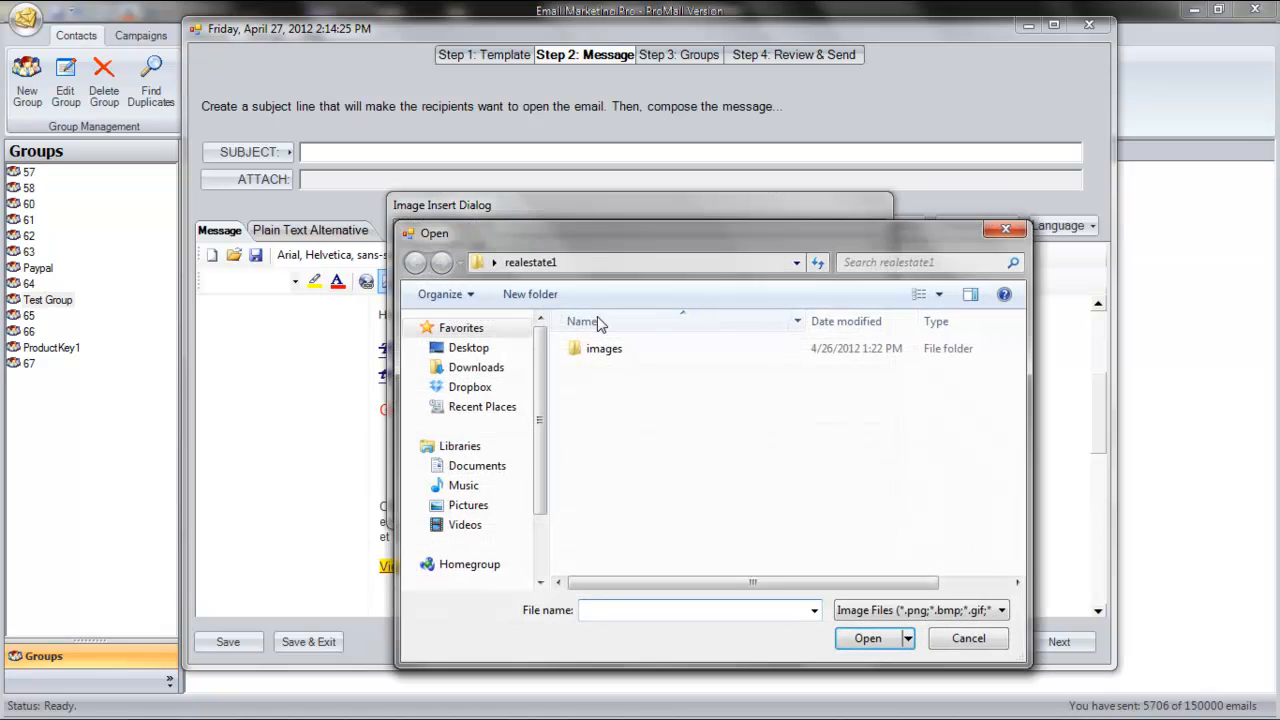
{"action": "double_click", "coordinate": [592, 348]}
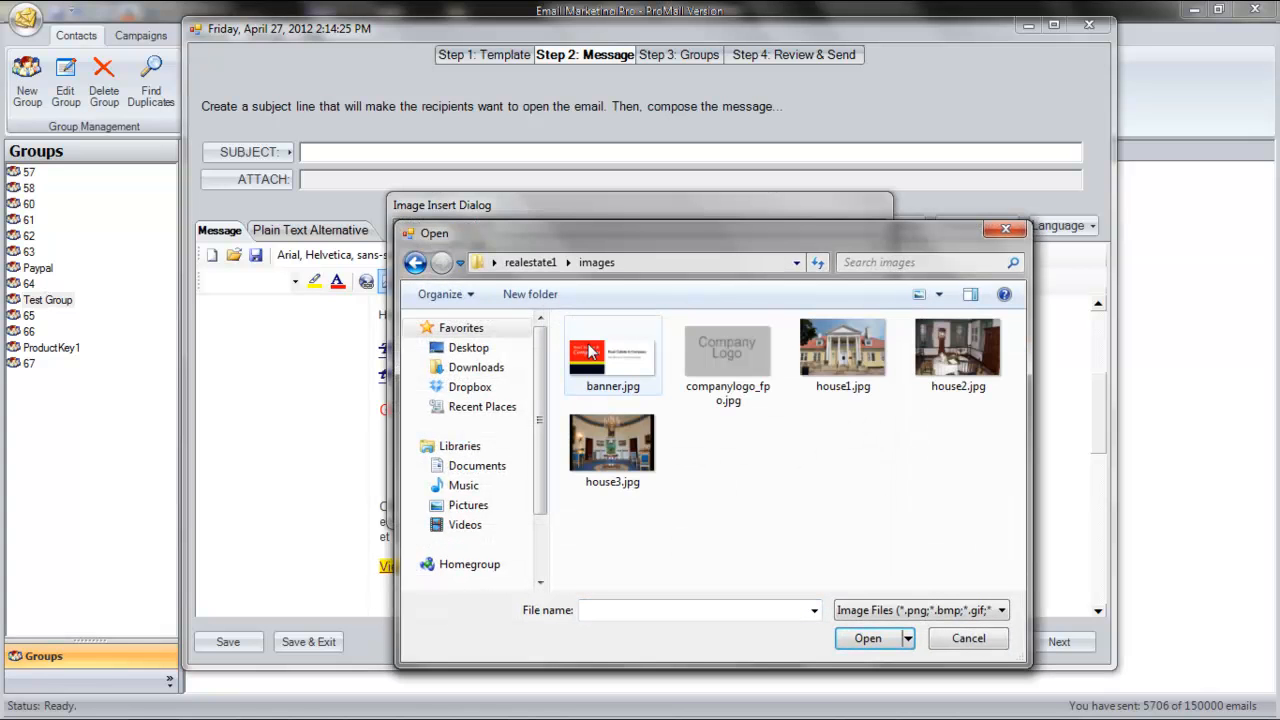
{"action": "double_click", "coordinate": [843, 350]}
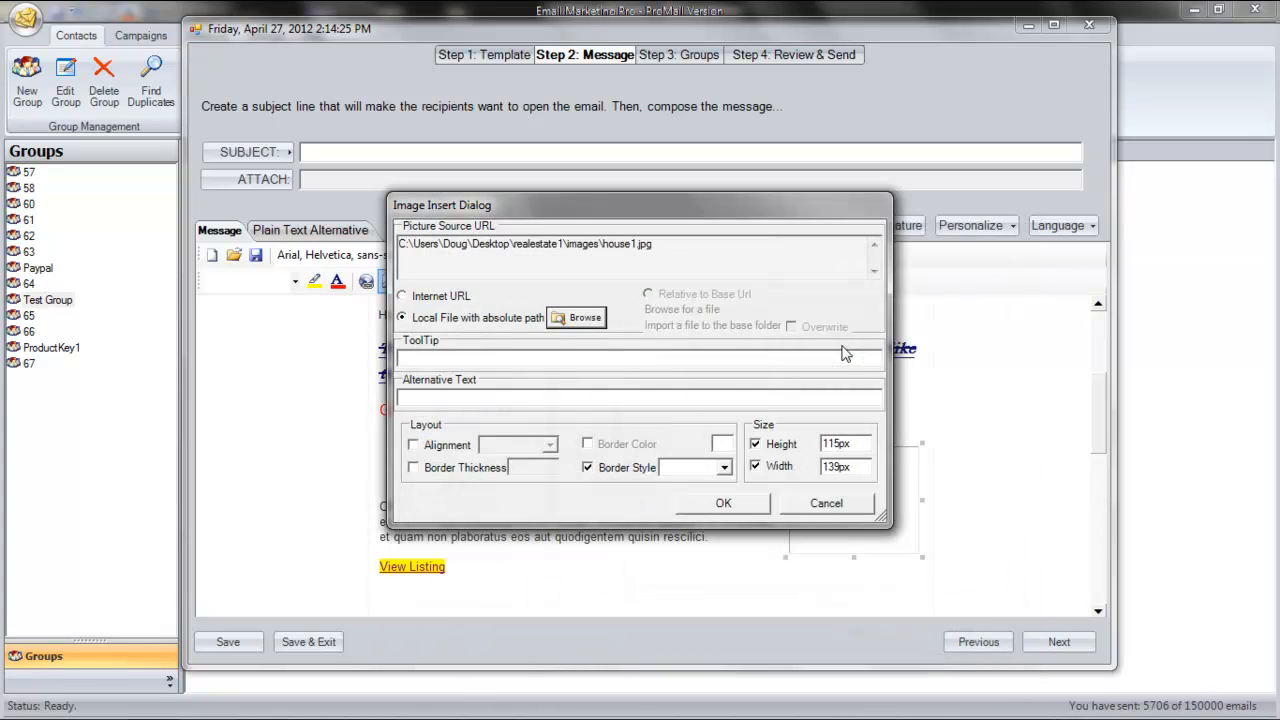
Step: Enable the image's alignment option without choosing a value, set its border thickness to 0 and apply the image settings
{"action": "left_click", "coordinate": [444, 451]}
{"action": "left_click", "coordinate": [549, 445]}
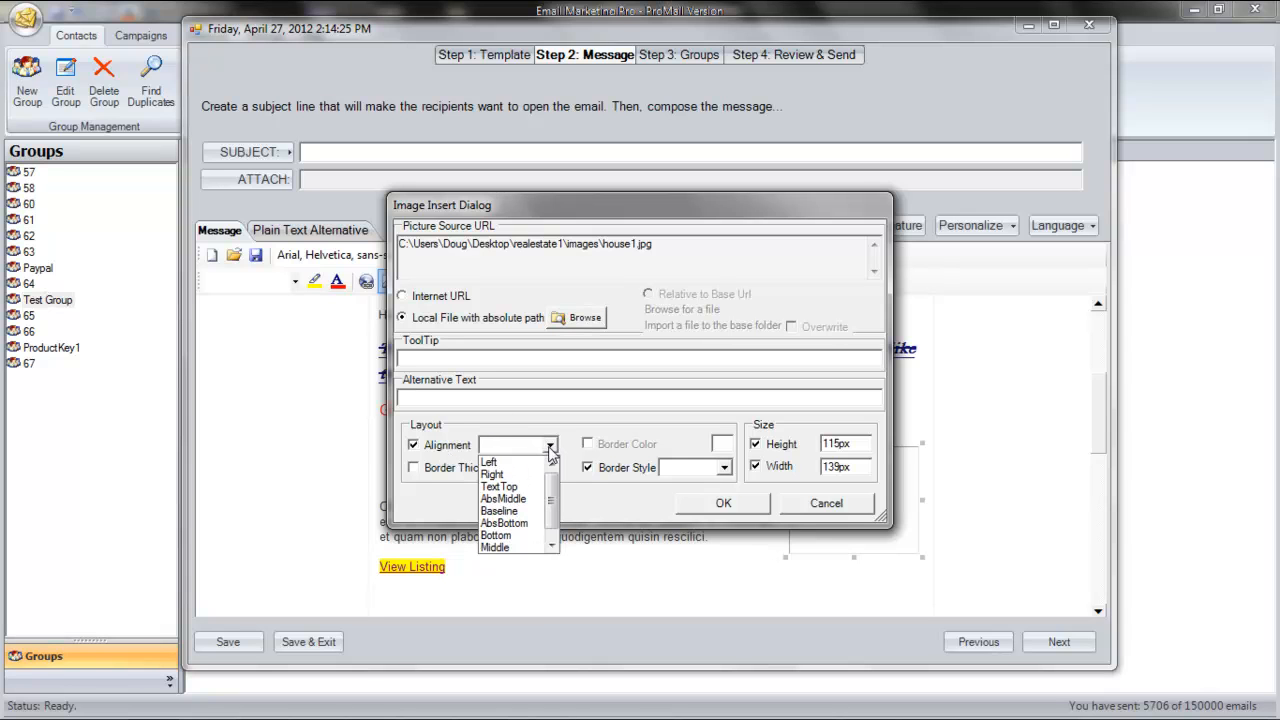
{"action": "left_click", "coordinate": [549, 447]}
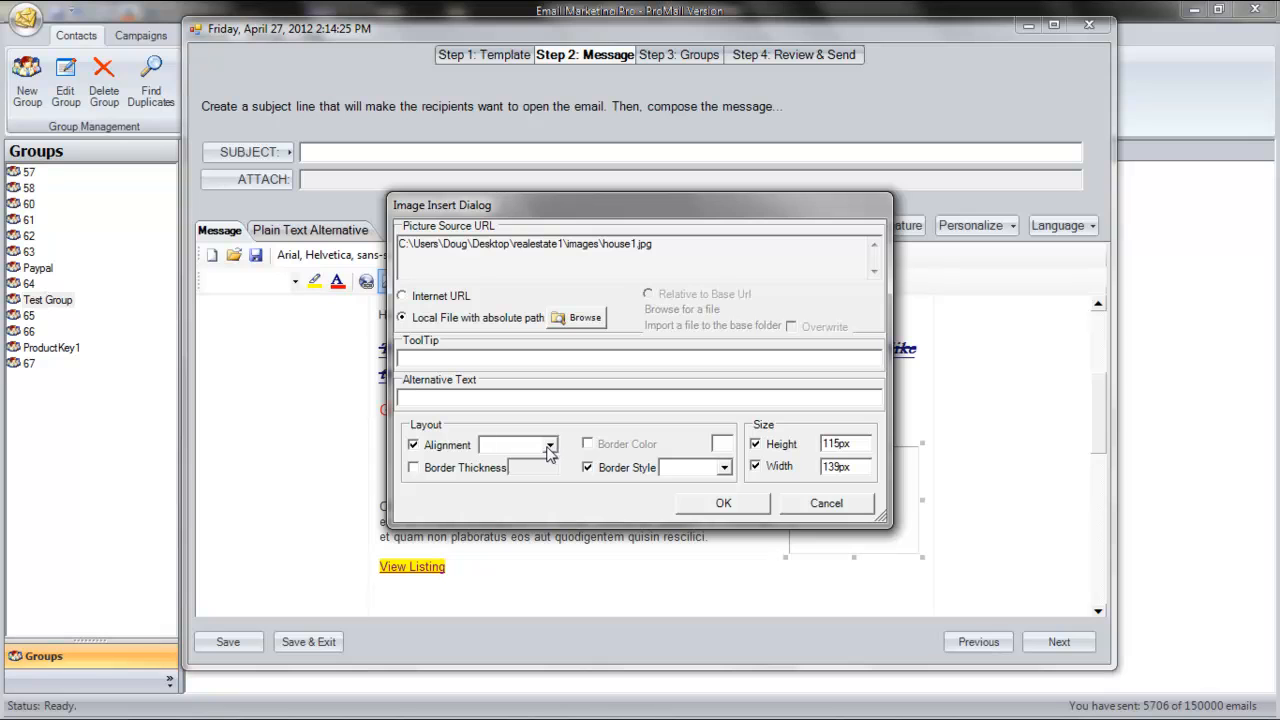
{"action": "left_click", "coordinate": [447, 470]}
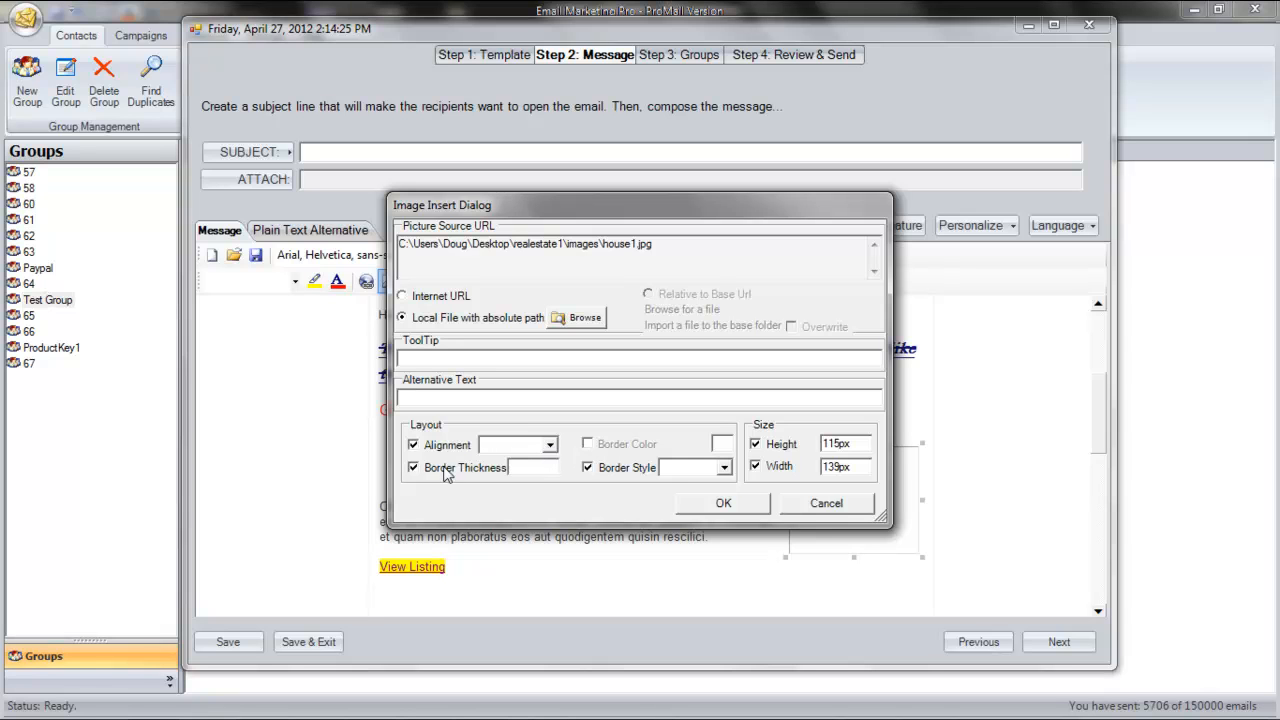
{"action": "left_click", "coordinate": [523, 468]}
{"action": "type", "text": "0"}
{"action": "left_click", "coordinate": [704, 502]}
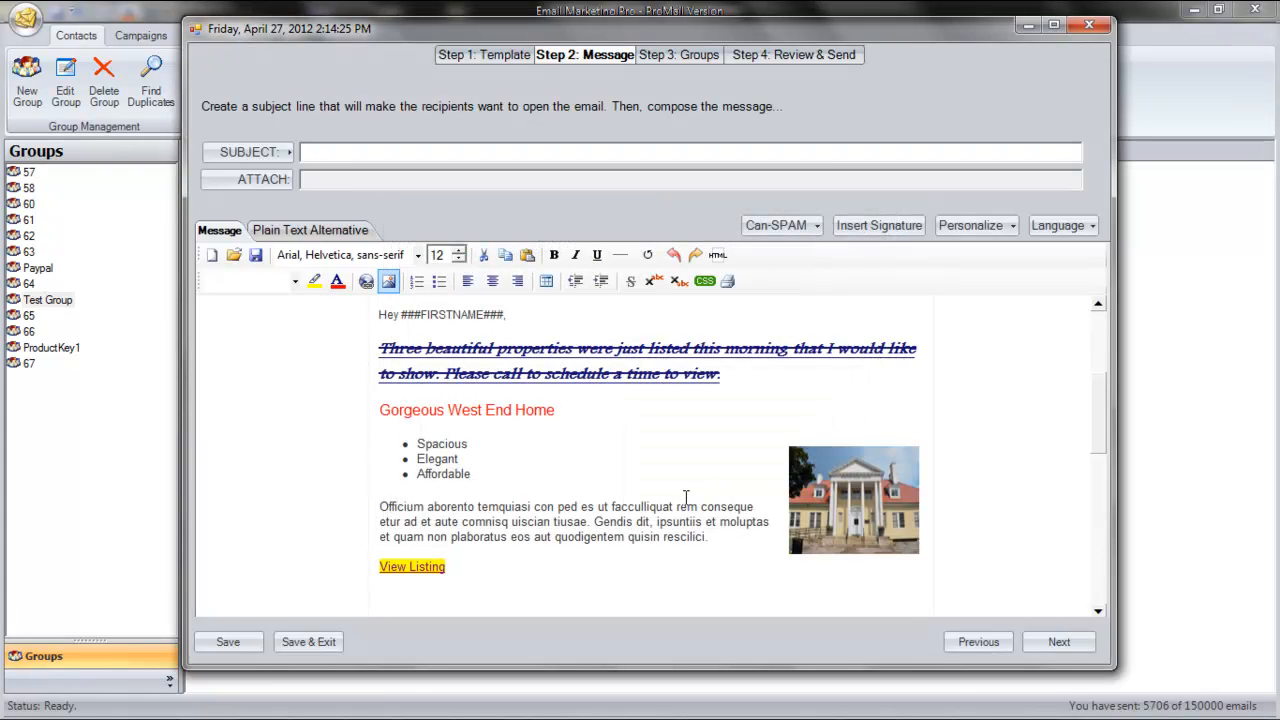
Step: Reopen the settings of the house image and switch its source type to Internet URL
{"action": "left_click", "coordinate": [845, 507]}
{"action": "left_click", "coordinate": [388, 283]}
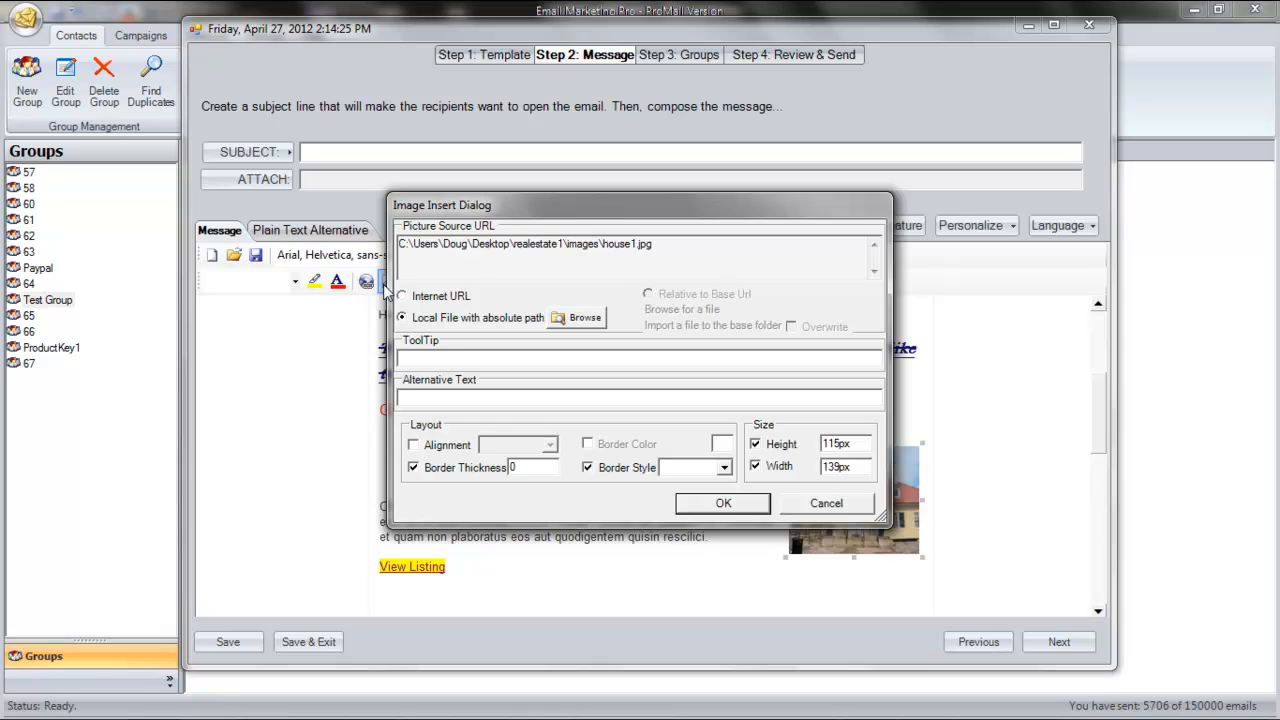
{"action": "left_click", "coordinate": [437, 304]}
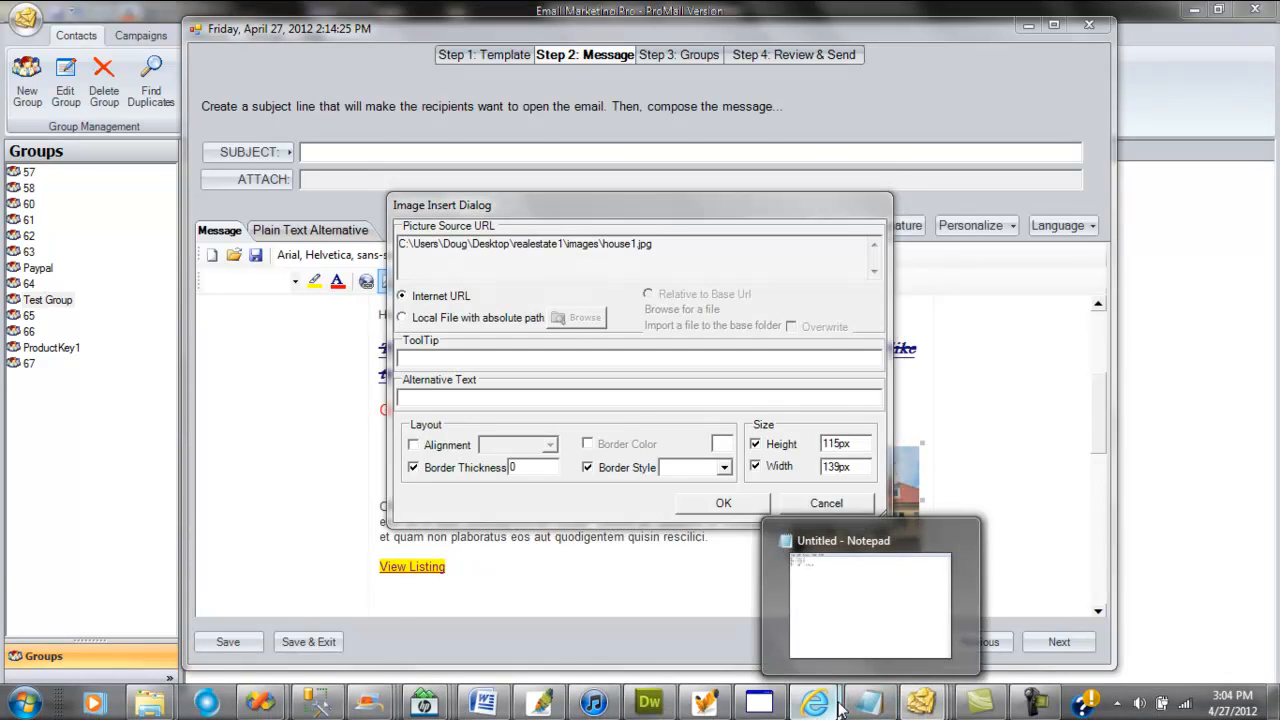
Step: Switch to Internet Explorer, go back to the Product-key.com software page and copy the logo picture's address from its properties
{"action": "mouse_move", "coordinate": [838, 708]}
{"action": "left_click", "coordinate": [712, 610]}
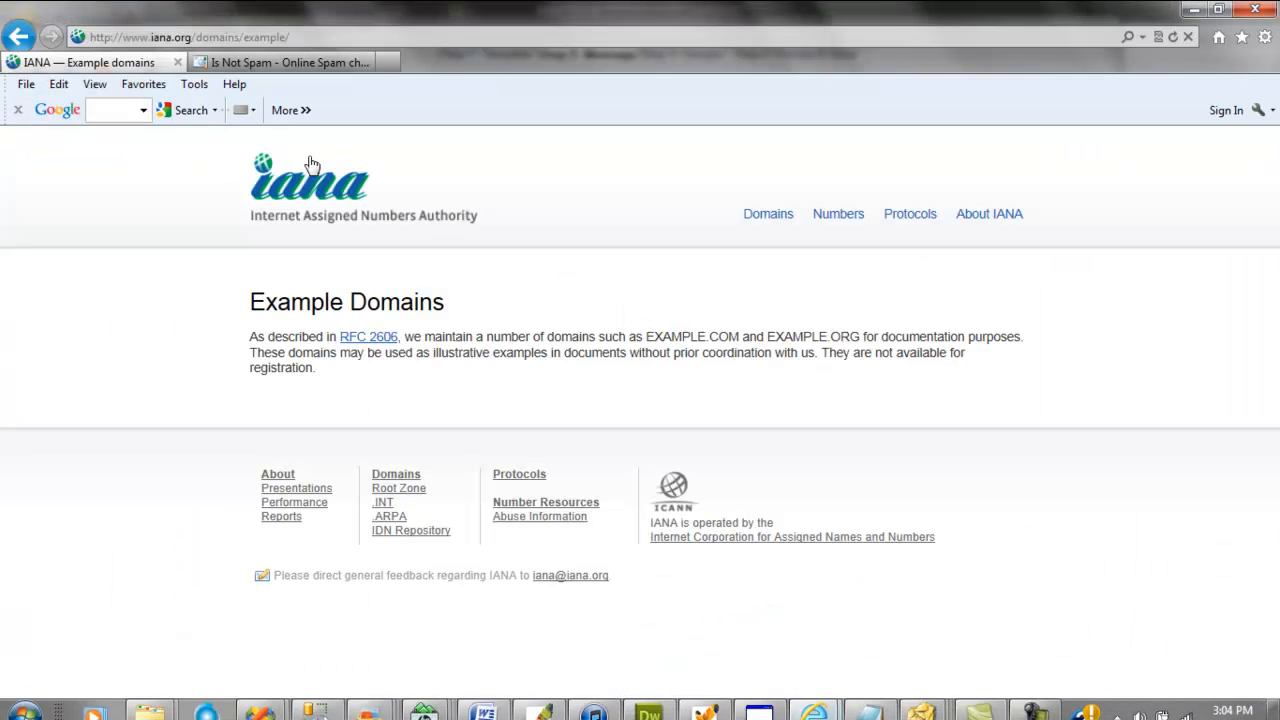
{"action": "left_click", "coordinate": [18, 37]}
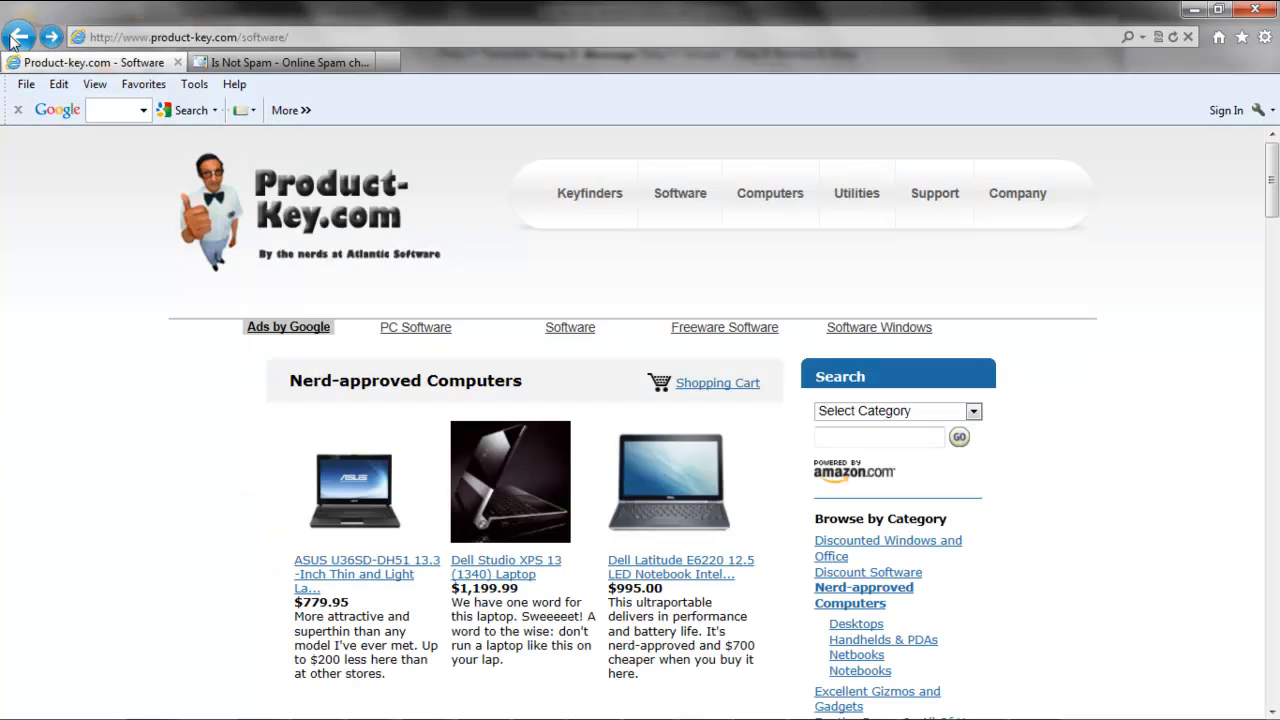
{"action": "right_click", "coordinate": [310, 214]}
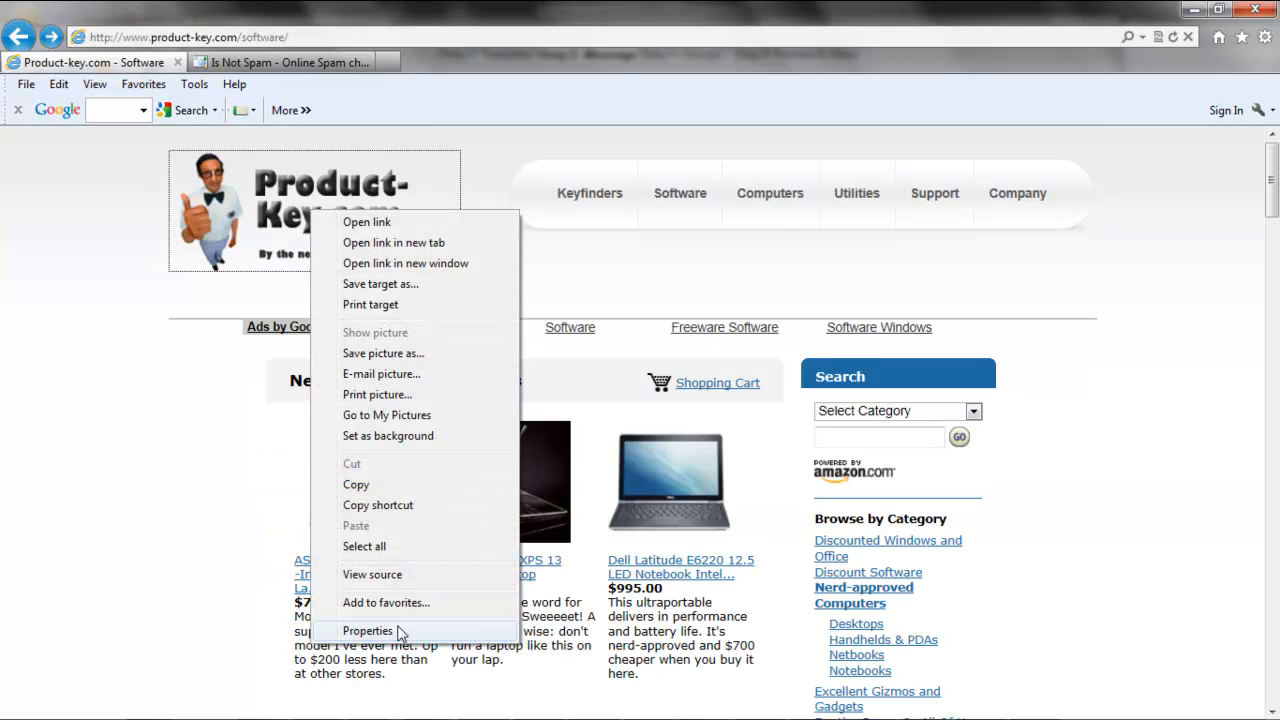
{"action": "left_click", "coordinate": [368, 630]}
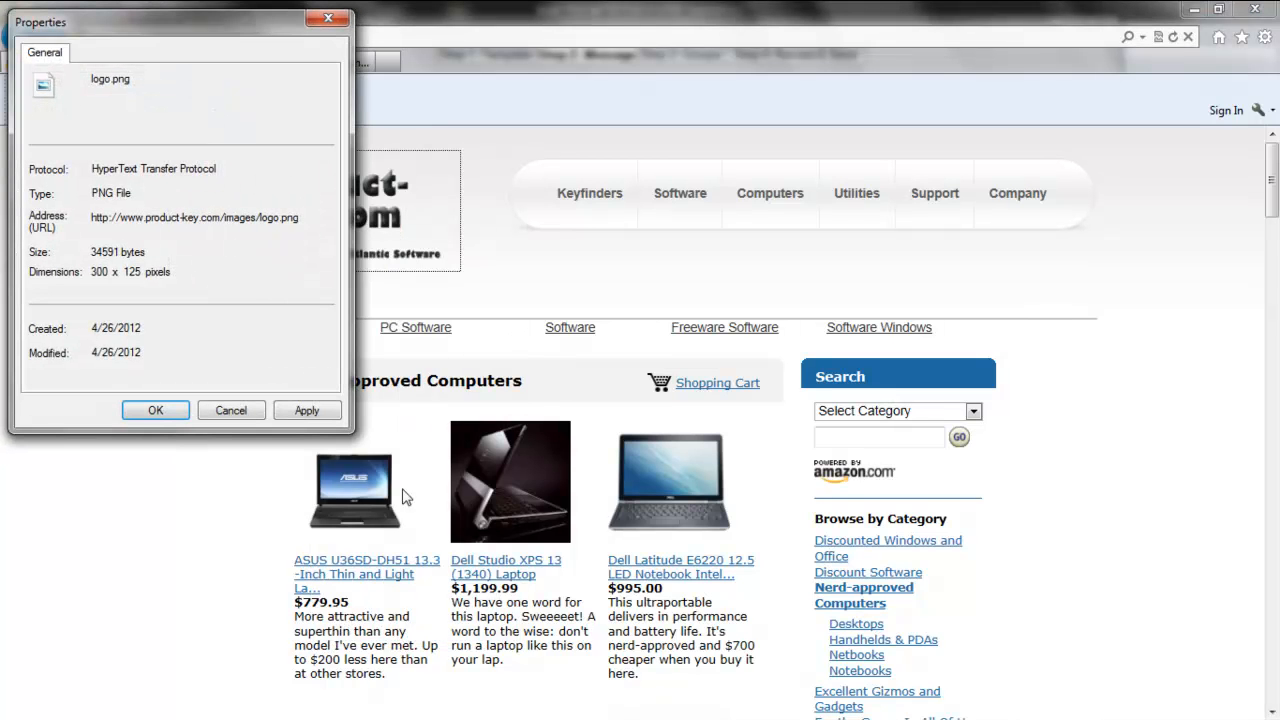
{"action": "left_click_drag", "start_coordinate": [93, 217], "coordinate": [296, 227]}
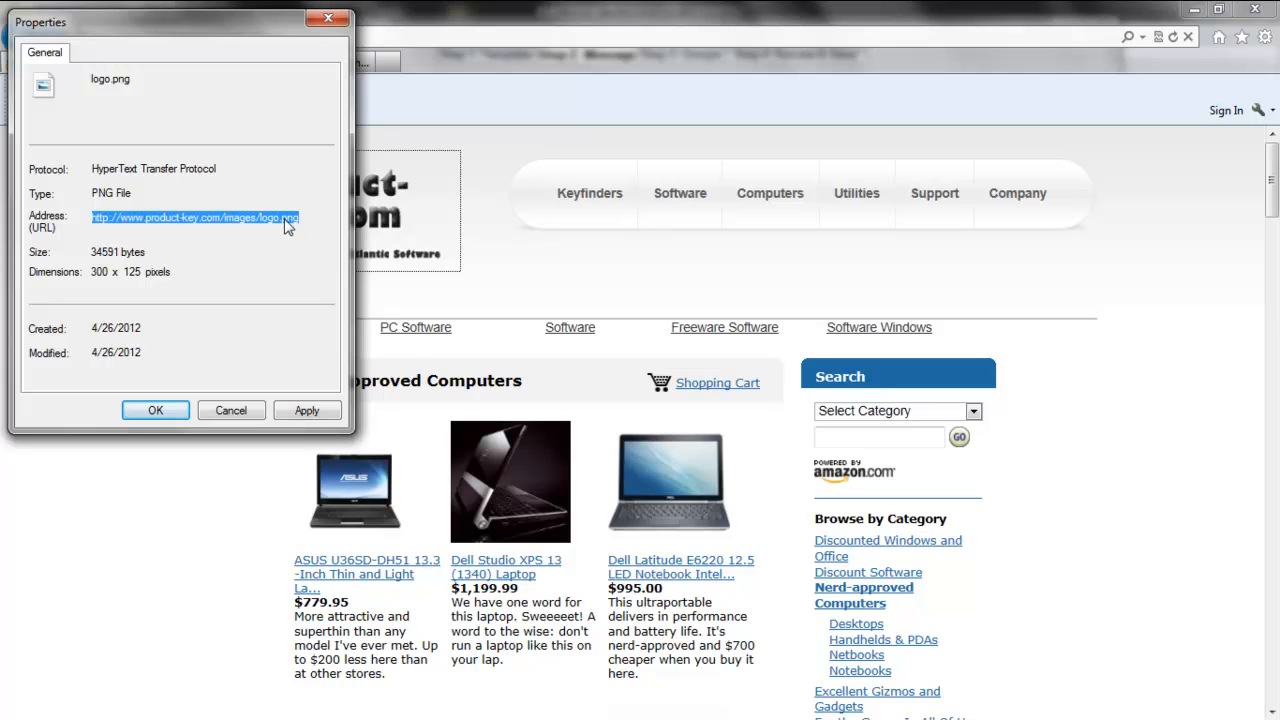
{"action": "right_click", "coordinate": [287, 222]}
{"action": "left_click", "coordinate": [330, 284]}
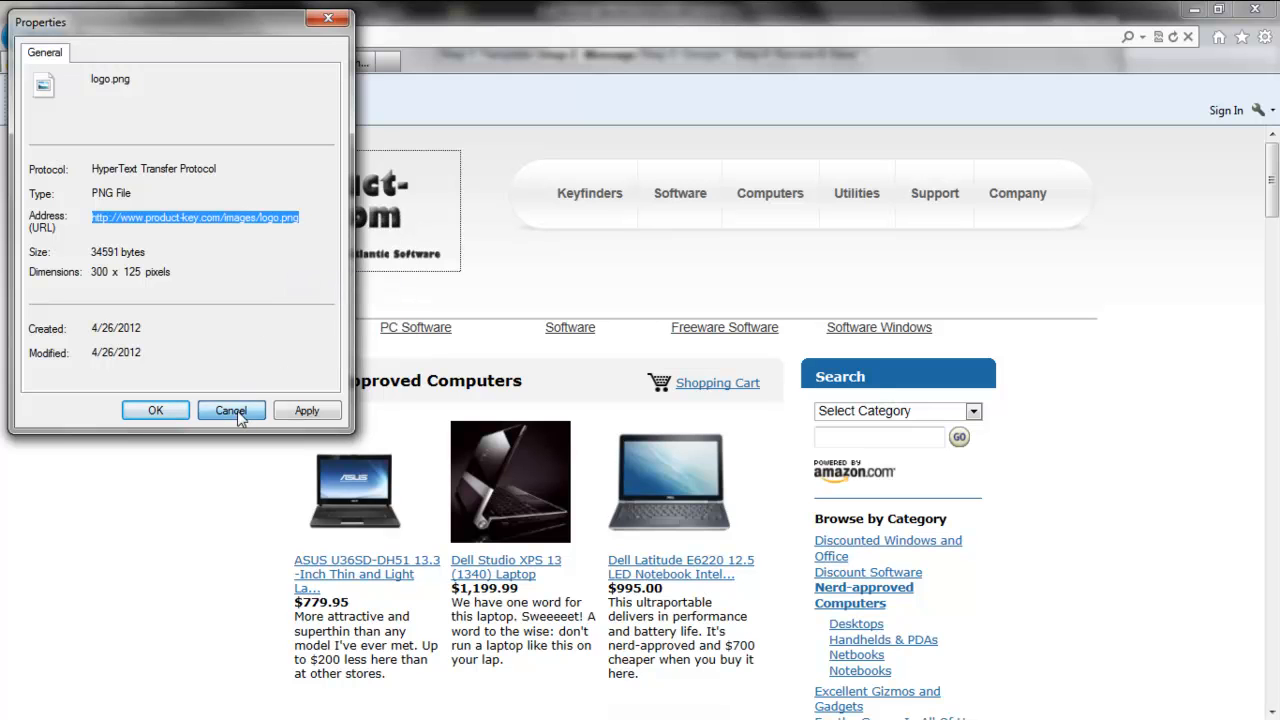
{"action": "left_click", "coordinate": [232, 410]}
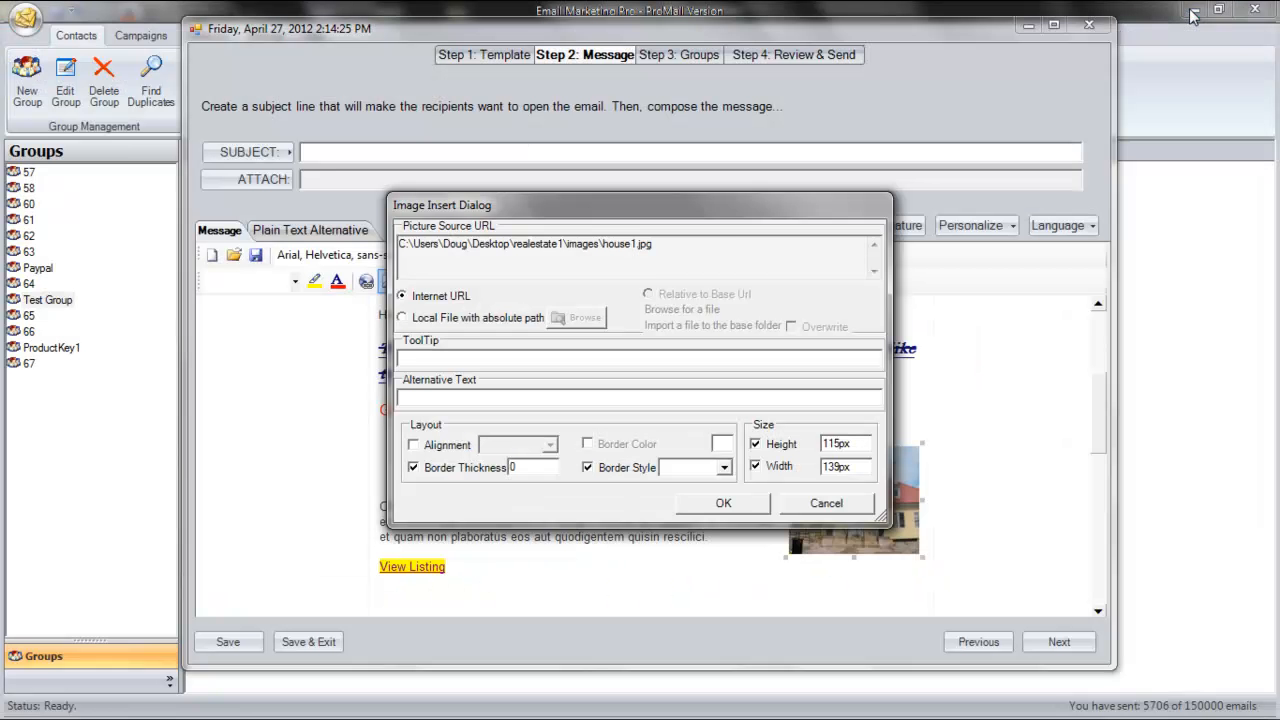
{"action": "left_click", "coordinate": [1193, 10]}
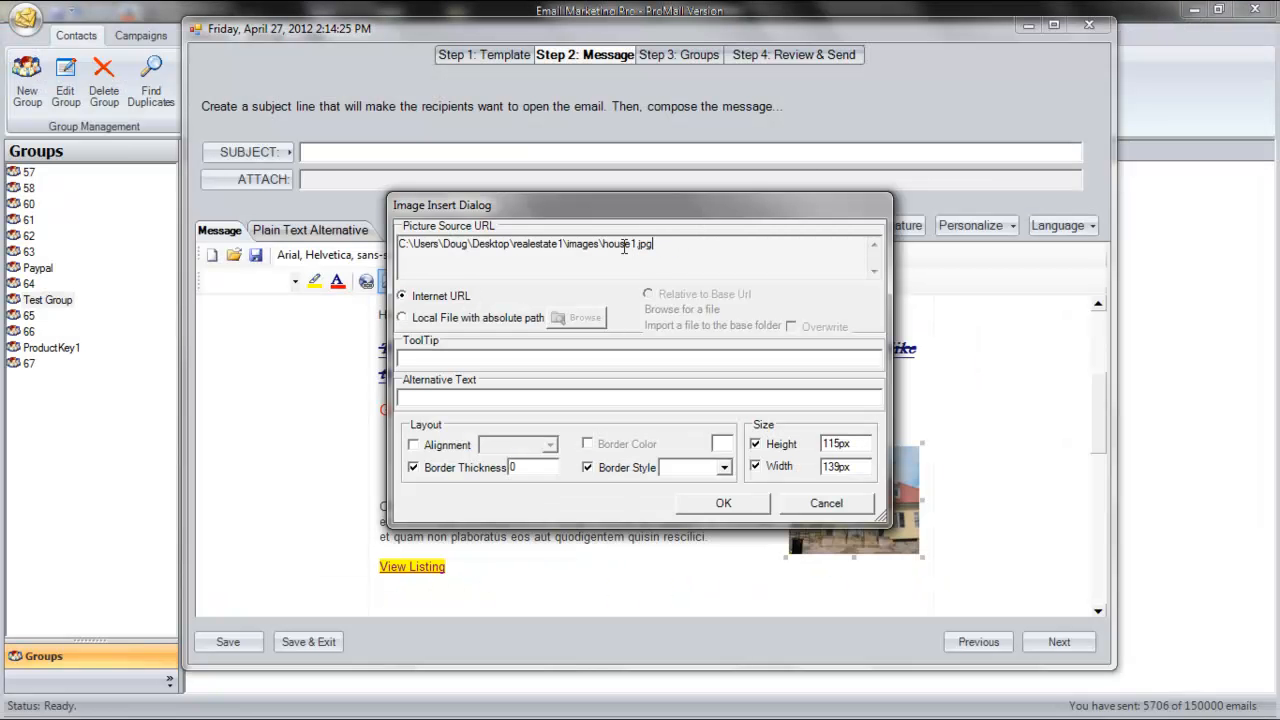
{"action": "left_click_drag", "start_coordinate": [655, 245], "coordinate": [398, 246]}
{"action": "left_click", "coordinate": [424, 300]}
{"action": "left_click_drag", "start_coordinate": [672, 244], "coordinate": [368, 254]}
{"action": "key", "text": "ctrl+v"}
{"action": "left_click", "coordinate": [726, 502]}
{"action": "left_click", "coordinate": [826, 487]}
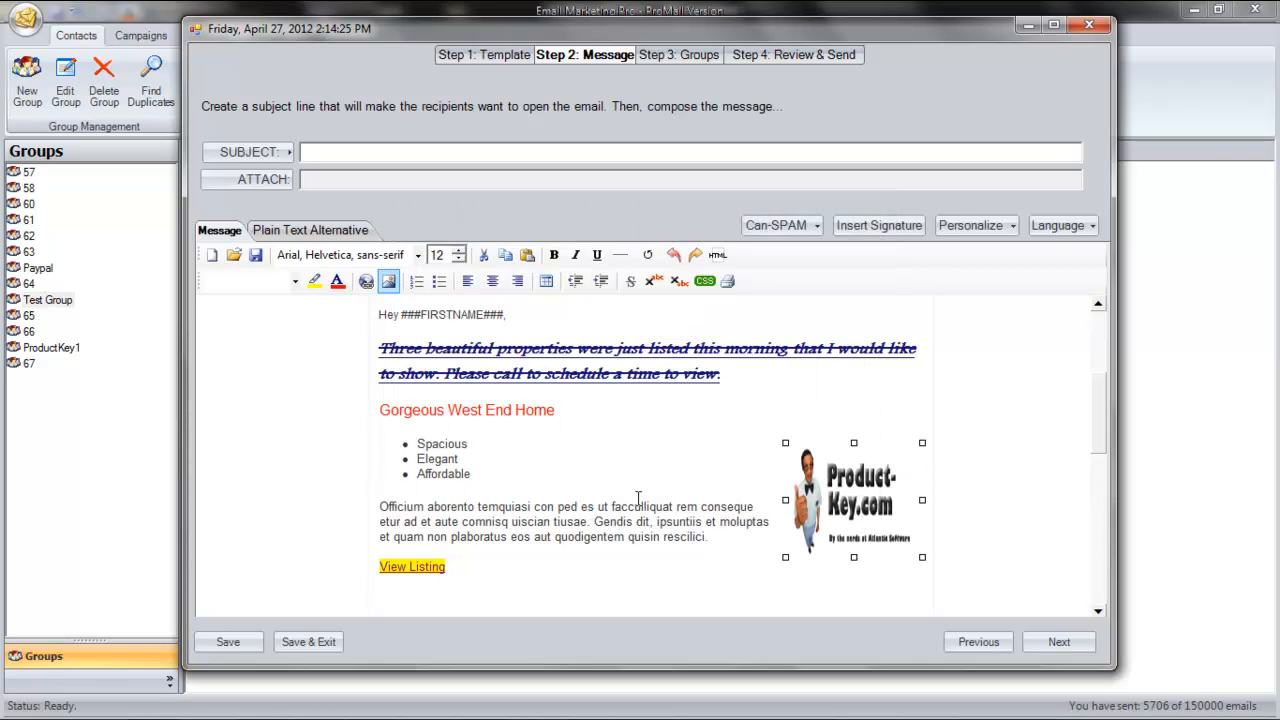
Step: Add four blank lines below the last View Listing link, above the company footer divider
{"action": "scroll", "coordinate": [536, 475], "scroll_direction": "down", "scroll_amount": 3}
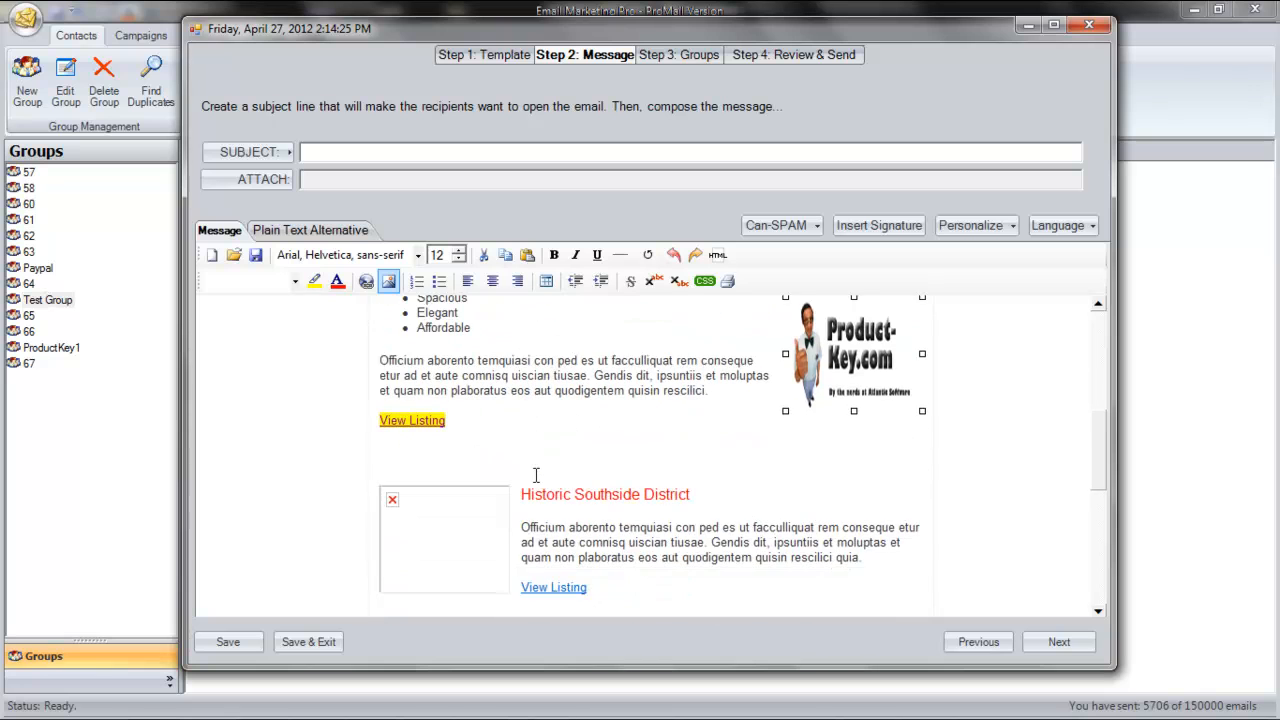
{"action": "scroll", "coordinate": [536, 475], "scroll_direction": "down", "scroll_amount": 9}
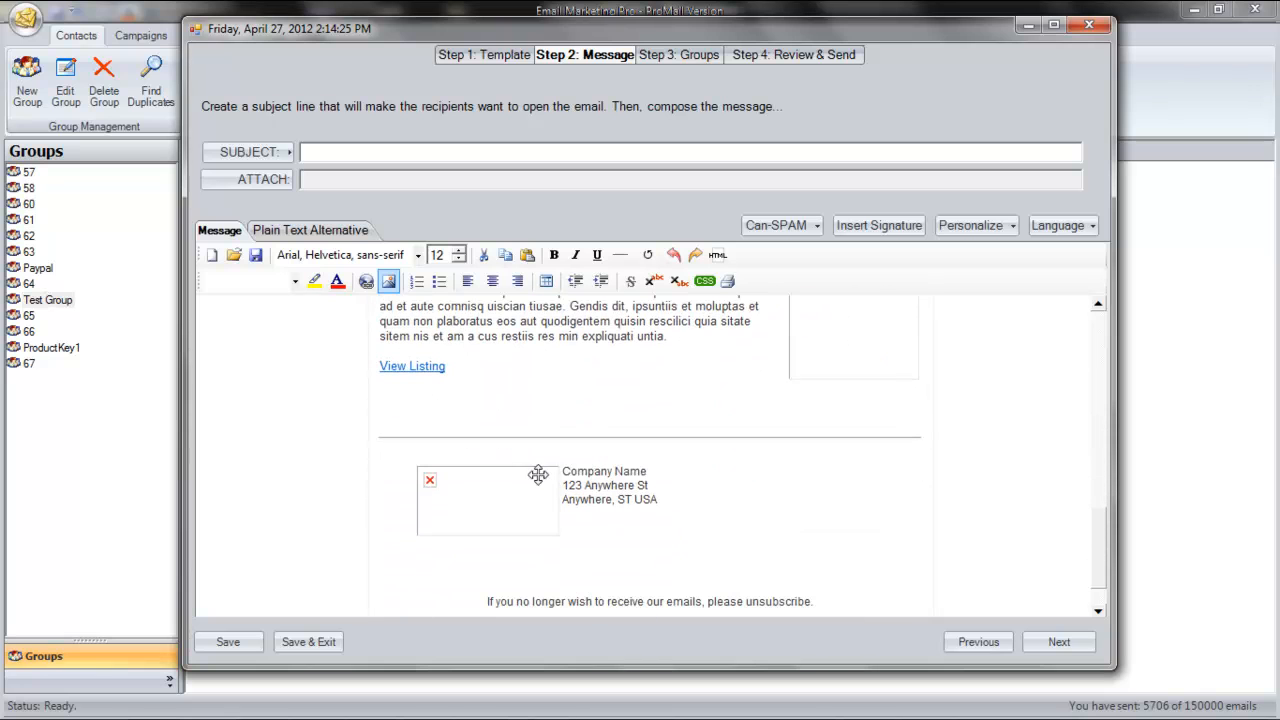
{"action": "left_click", "coordinate": [509, 384]}
{"action": "key", "text": "Return"}
{"action": "key", "text": "Return"}
{"action": "key", "text": "Return"}
{"action": "key", "text": "Return"}
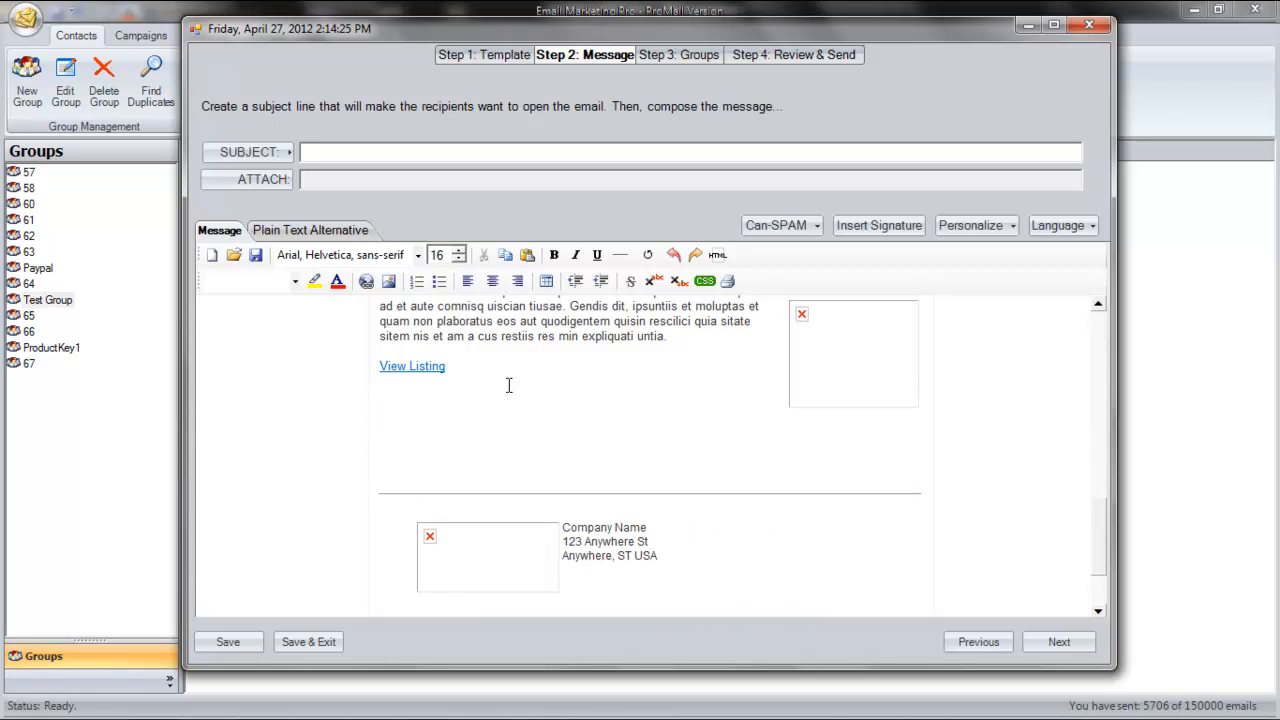
Step: Set up a new table with 2 rows, 3 columns, 100% width and a dark maroon background color
{"action": "left_click", "coordinate": [550, 283]}
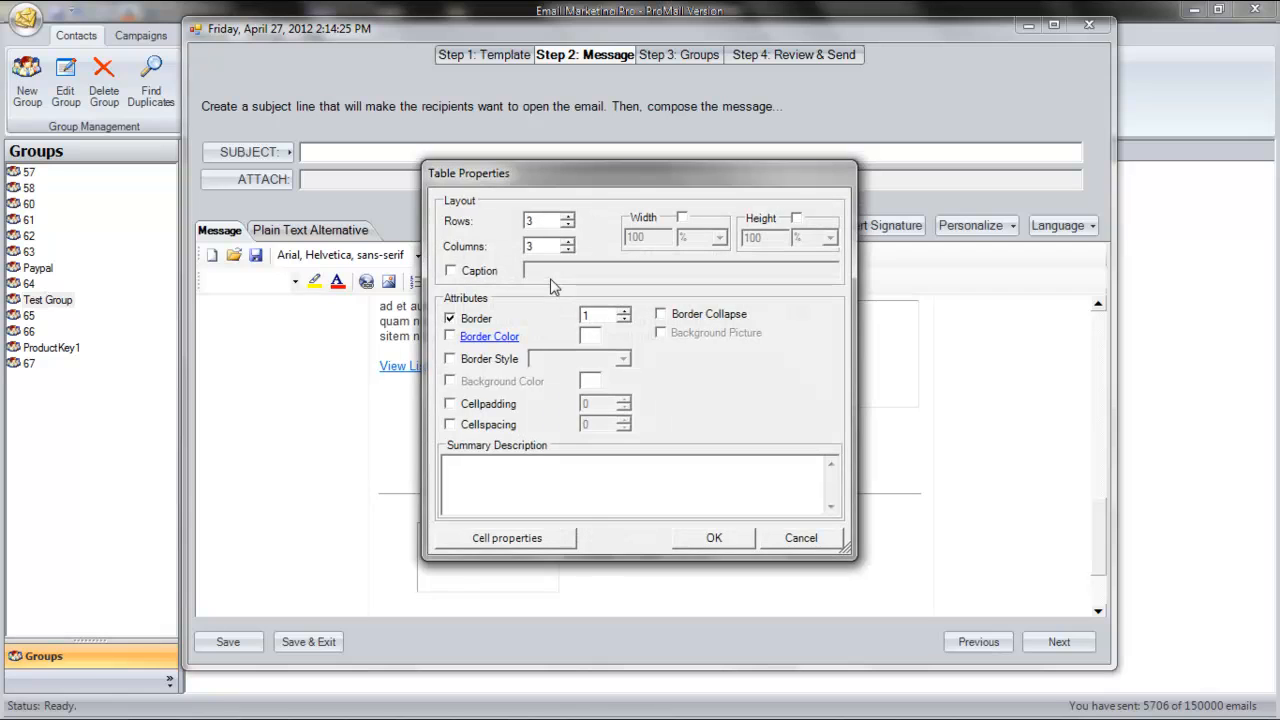
{"action": "left_click", "coordinate": [568, 227]}
{"action": "left_click", "coordinate": [685, 219]}
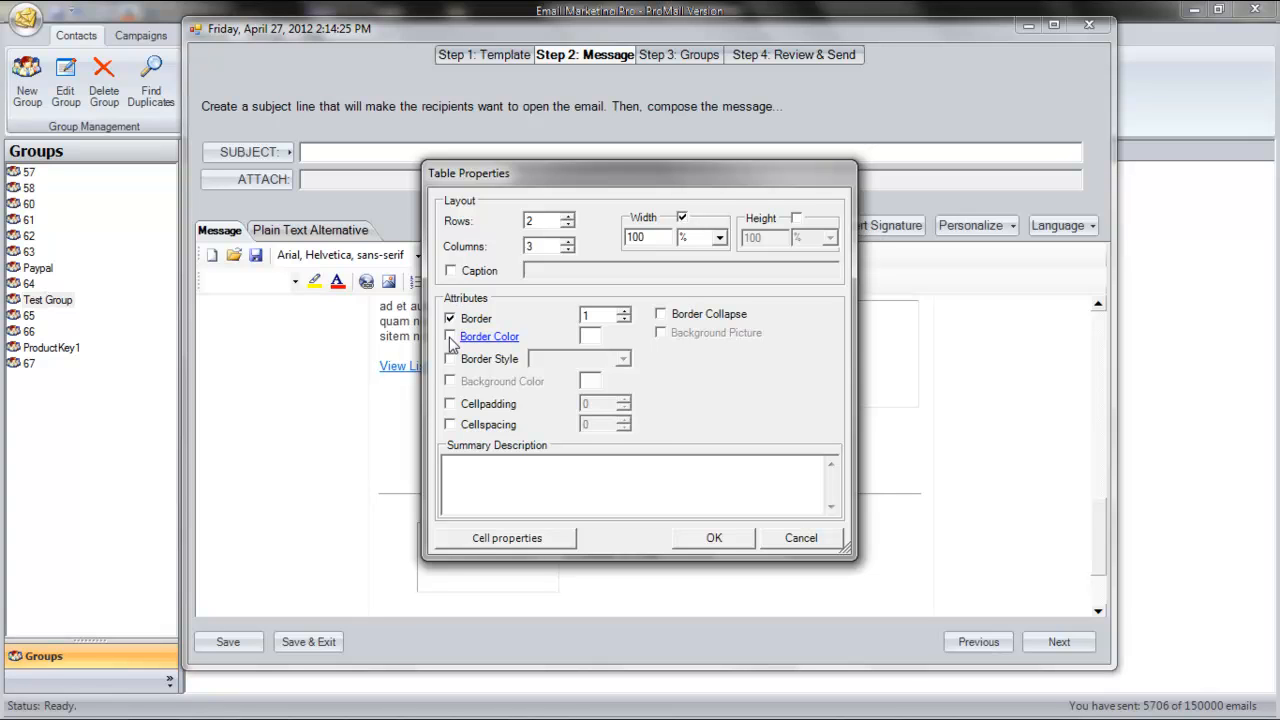
{"action": "left_click", "coordinate": [450, 381]}
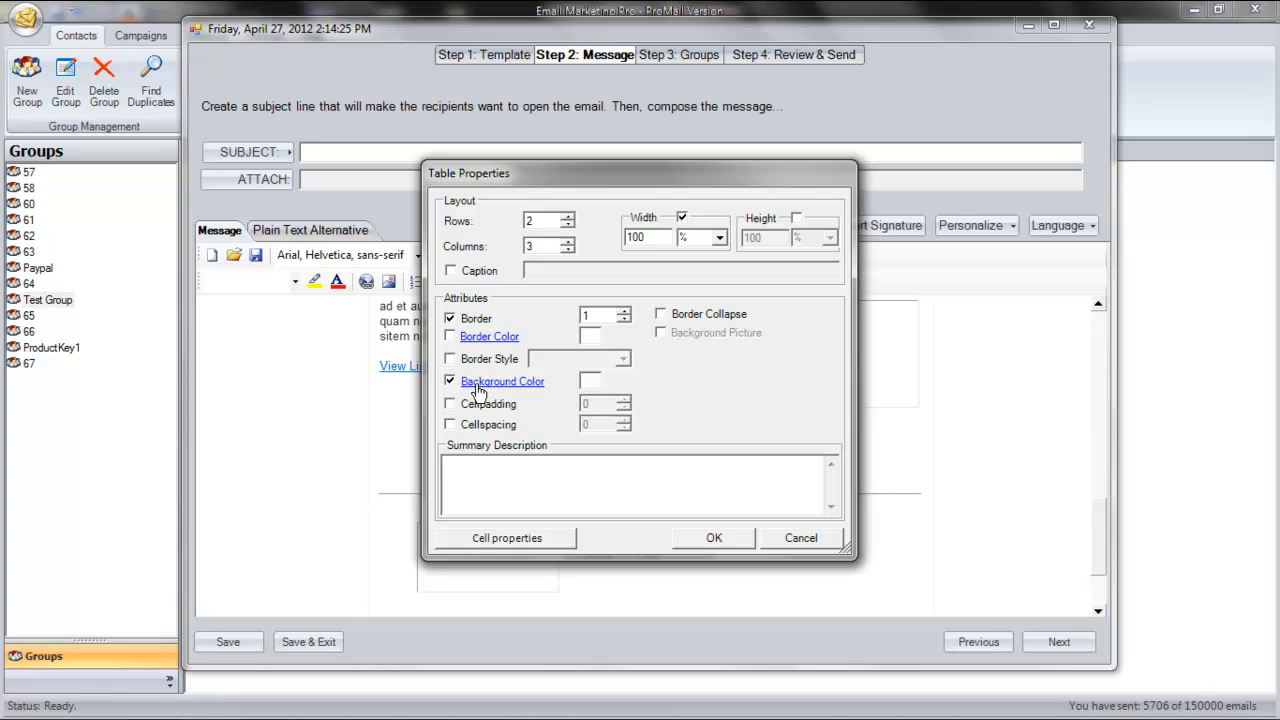
{"action": "left_click", "coordinate": [480, 384]}
{"action": "left_click", "coordinate": [554, 277]}
{"action": "left_click", "coordinate": [571, 425]}
Step: Set the new table's cellpadding to 5 and enable cellspacing at 0
{"action": "left_click", "coordinate": [462, 408]}
{"action": "left_click", "coordinate": [624, 399]}
{"action": "left_click", "coordinate": [624, 399]}
{"action": "left_click", "coordinate": [624, 399]}
{"action": "left_click", "coordinate": [624, 399]}
{"action": "left_click", "coordinate": [624, 399]}
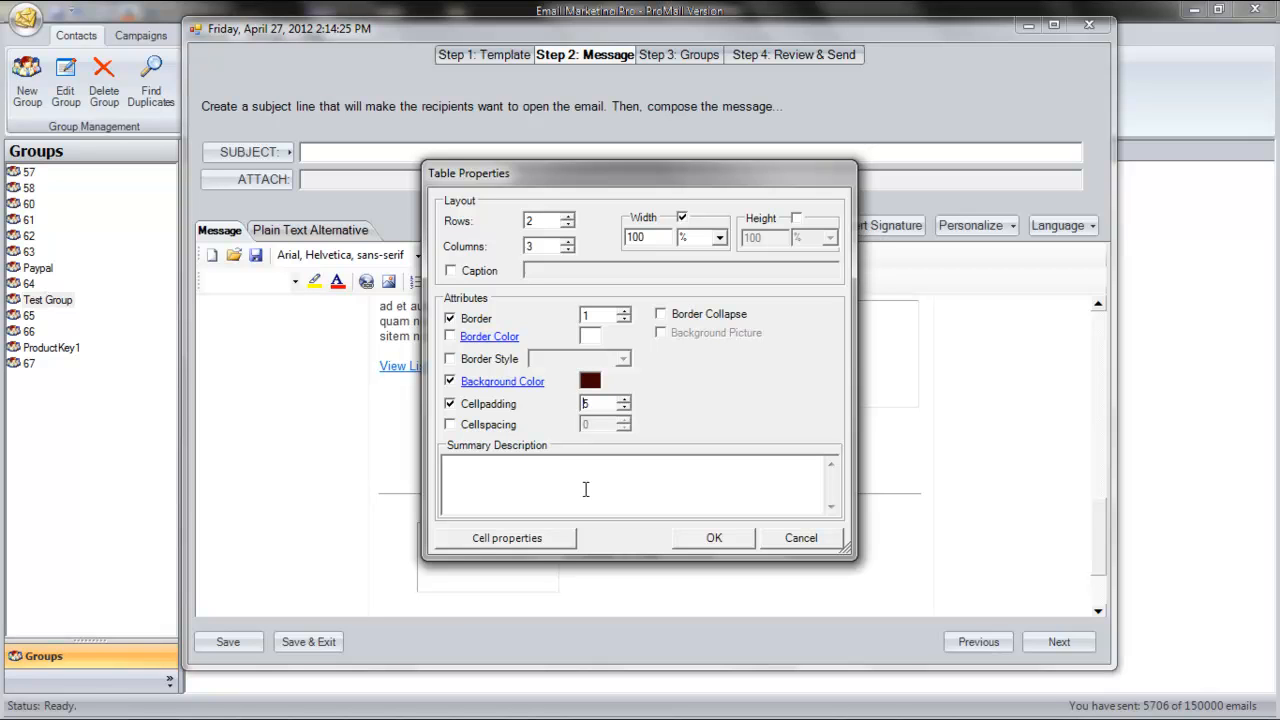
{"action": "left_click", "coordinate": [473, 427]}
Step: Set the horizontal alignment of all table cells to left and insert the table into the message
{"action": "left_click", "coordinate": [514, 542]}
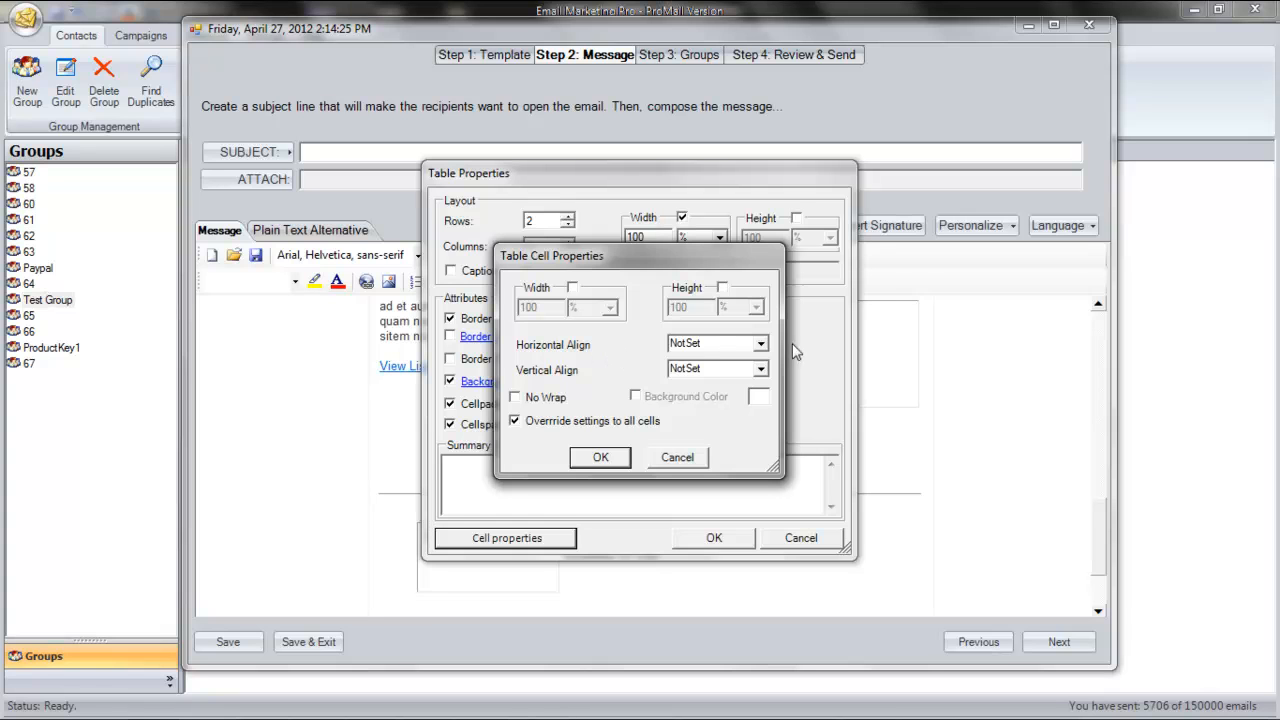
{"action": "left_click", "coordinate": [761, 344]}
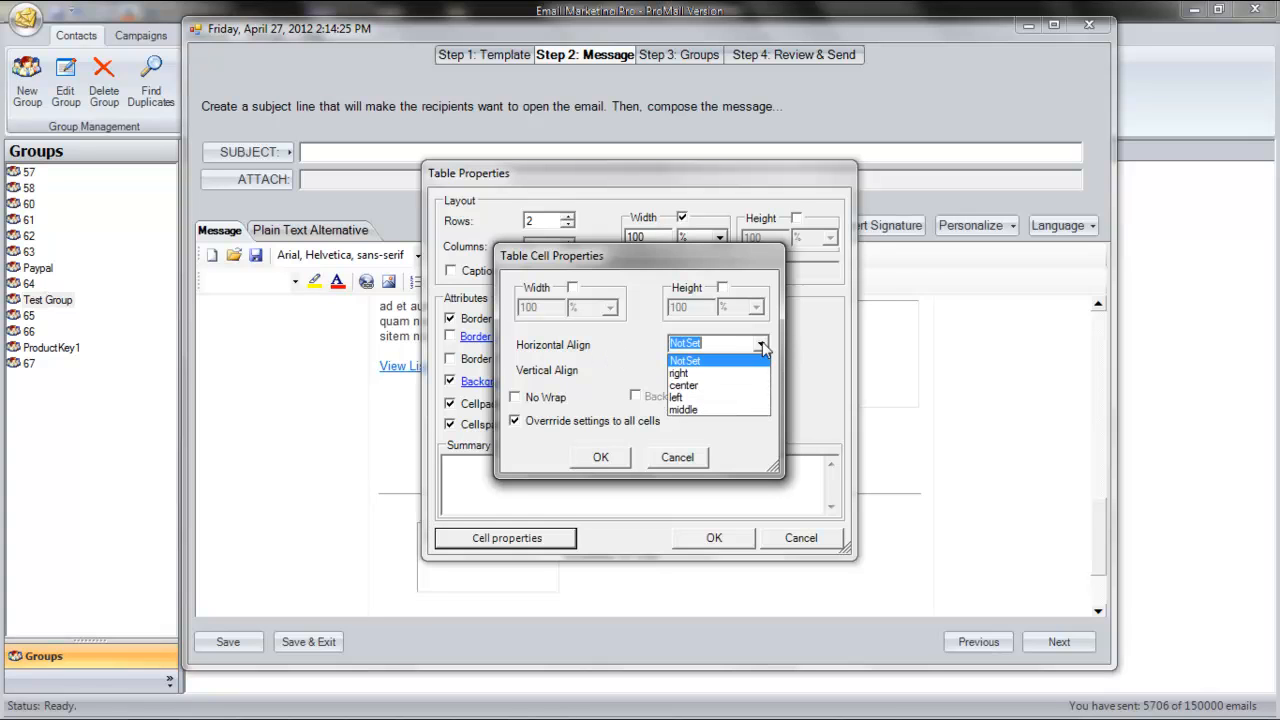
{"action": "left_click", "coordinate": [685, 397]}
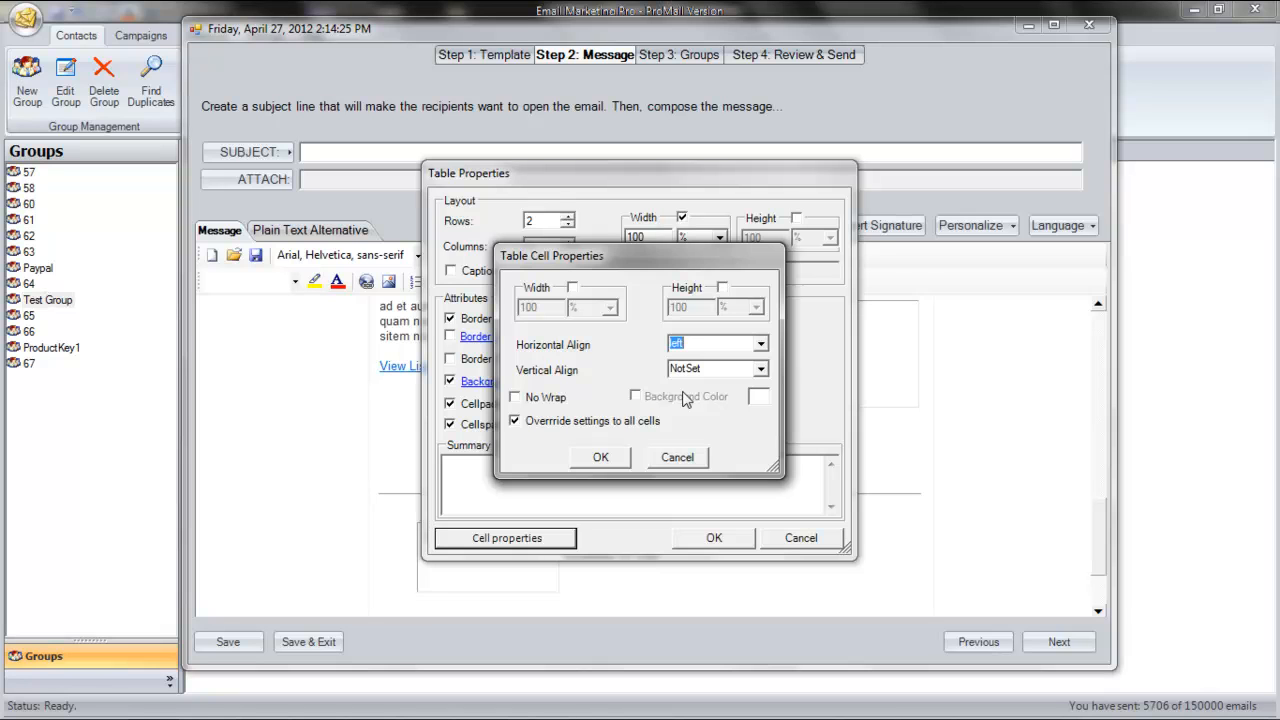
{"action": "left_click", "coordinate": [603, 458]}
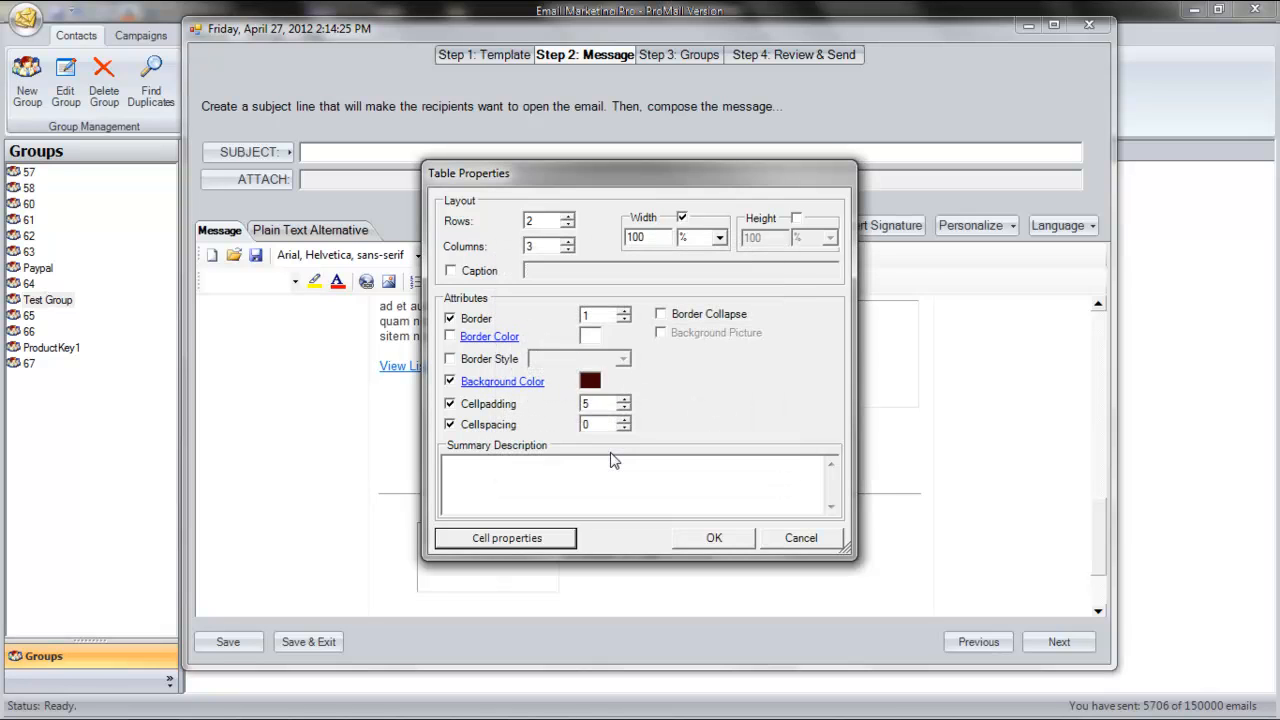
{"action": "left_click", "coordinate": [703, 539]}
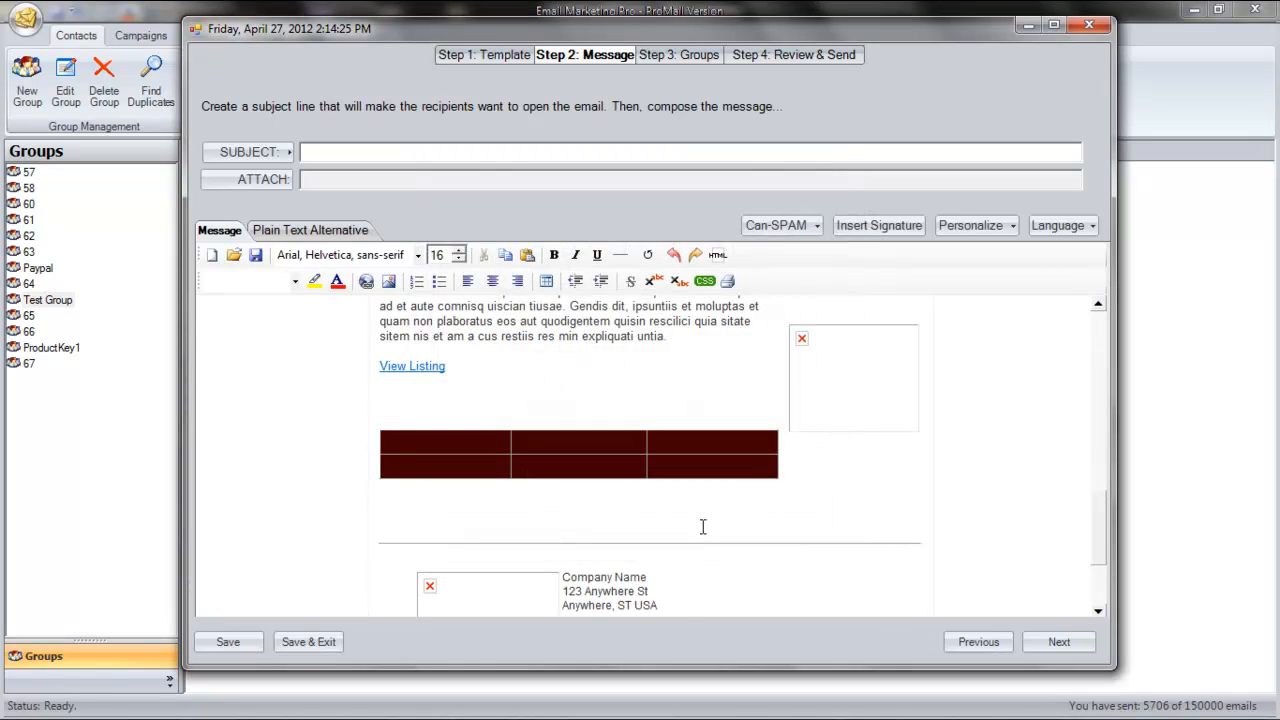
Step: Set the maroon table's width to 100% in its table properties and apply the change
{"action": "left_click", "coordinate": [485, 445]}
{"action": "right_click", "coordinate": [575, 430]}
{"action": "left_click", "coordinate": [630, 400]}
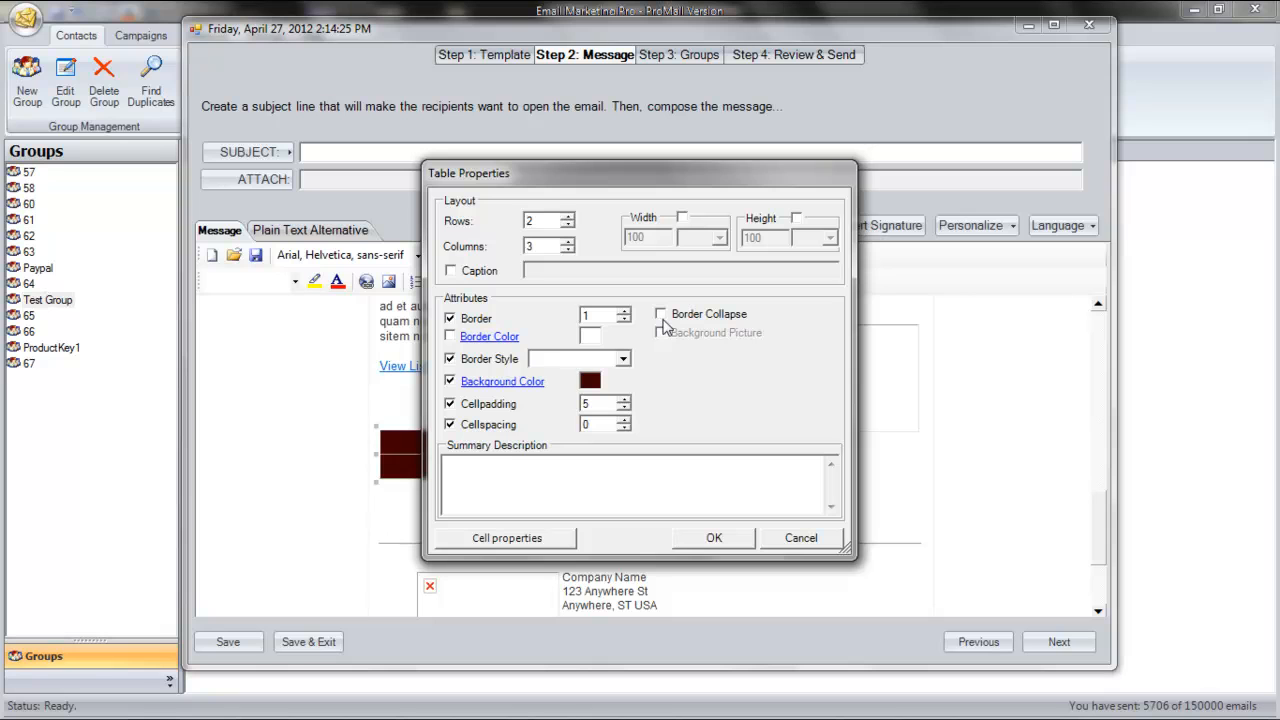
{"action": "left_click", "coordinate": [682, 218]}
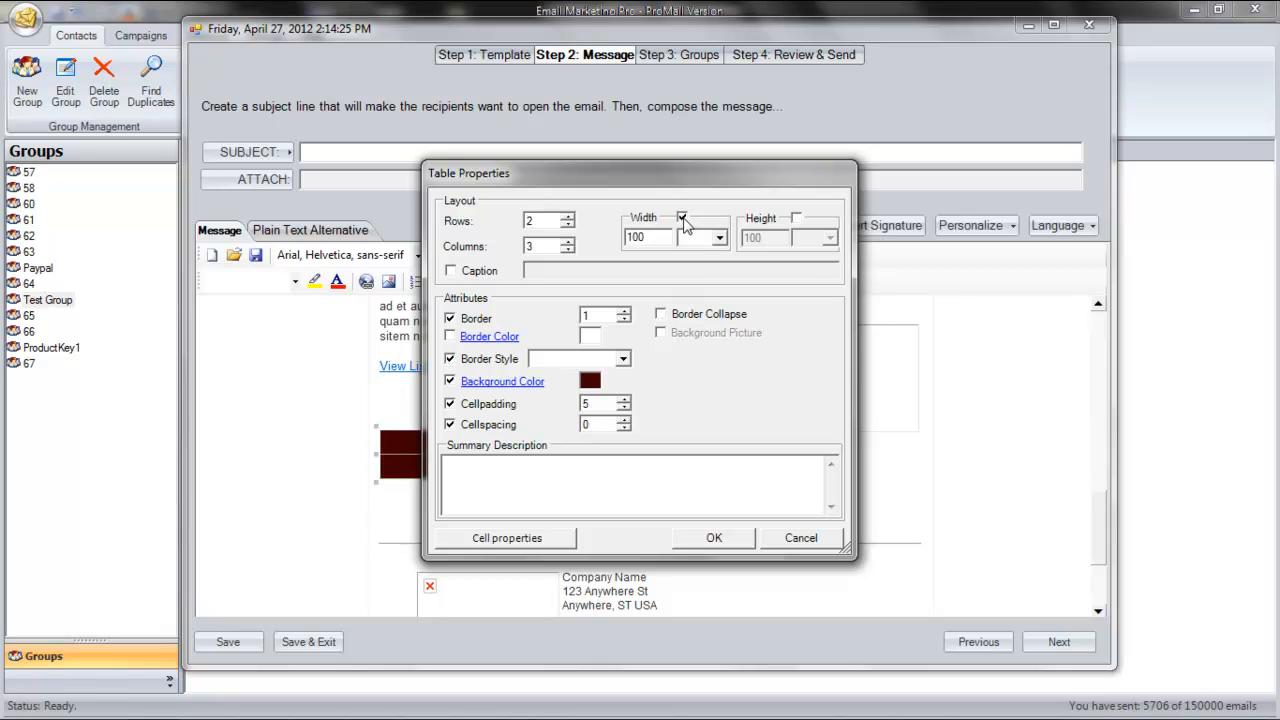
{"action": "left_click", "coordinate": [720, 239]}
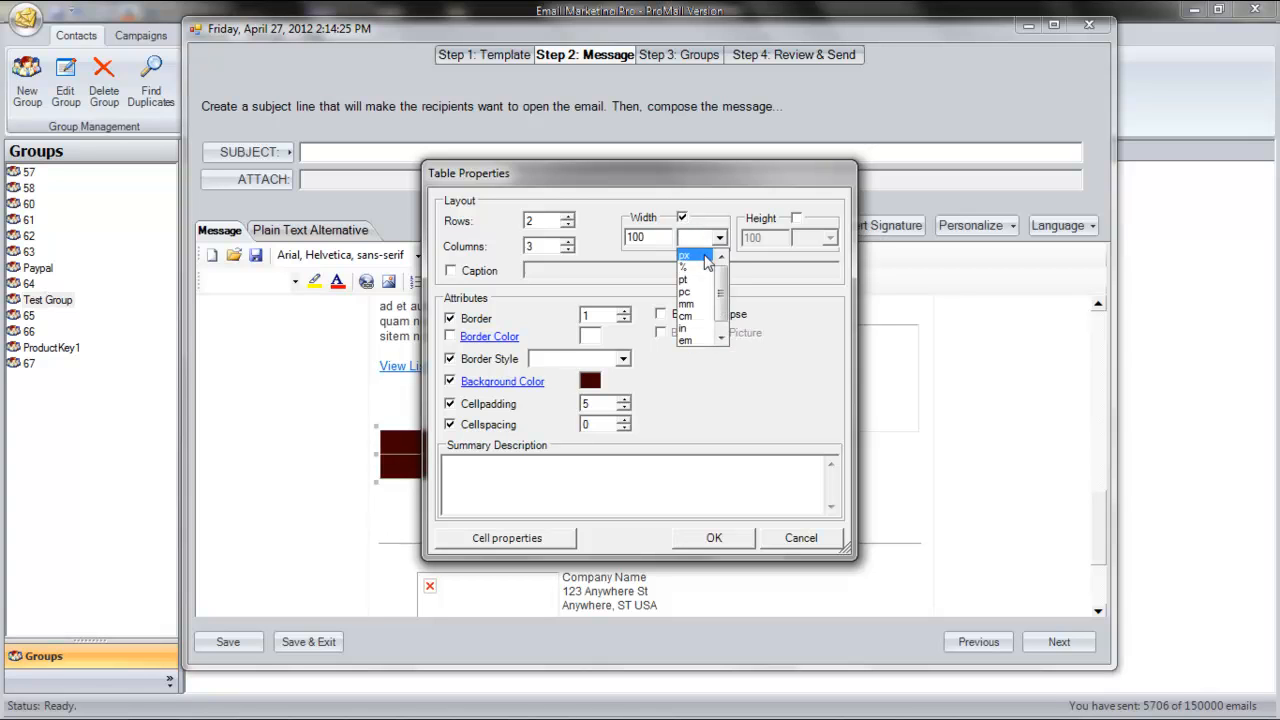
{"action": "left_click", "coordinate": [700, 273]}
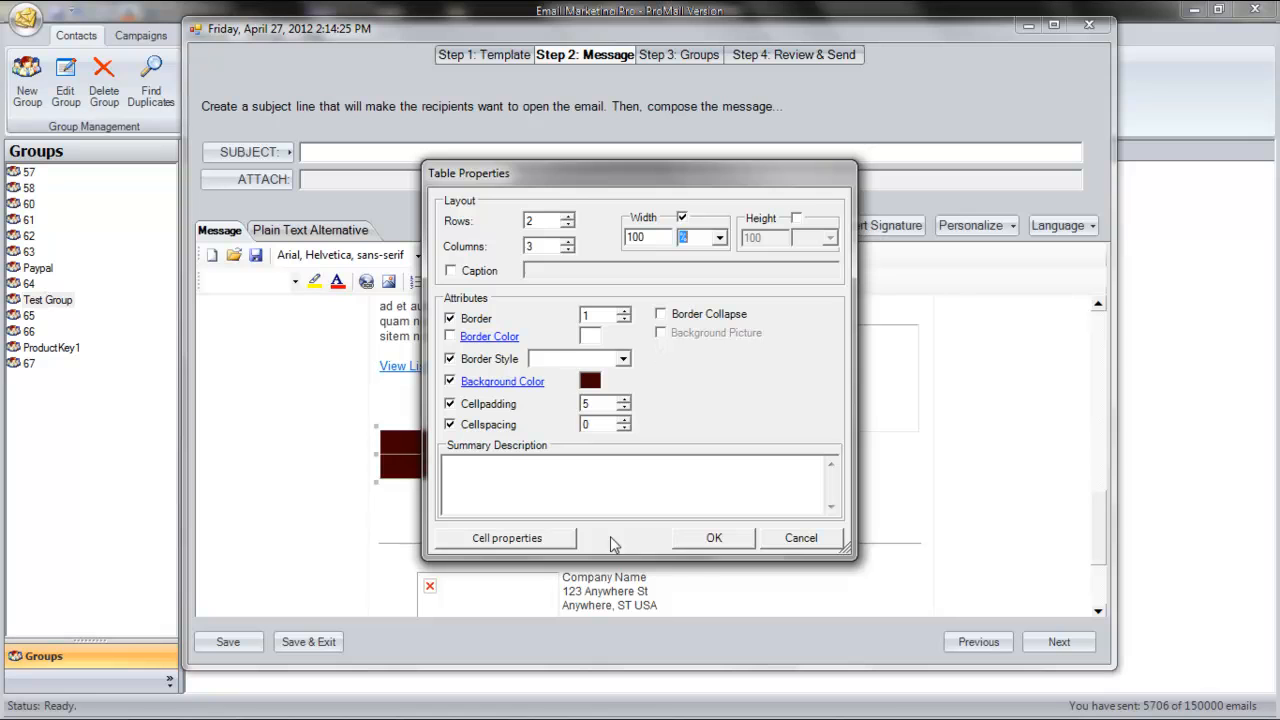
{"action": "left_click", "coordinate": [703, 546]}
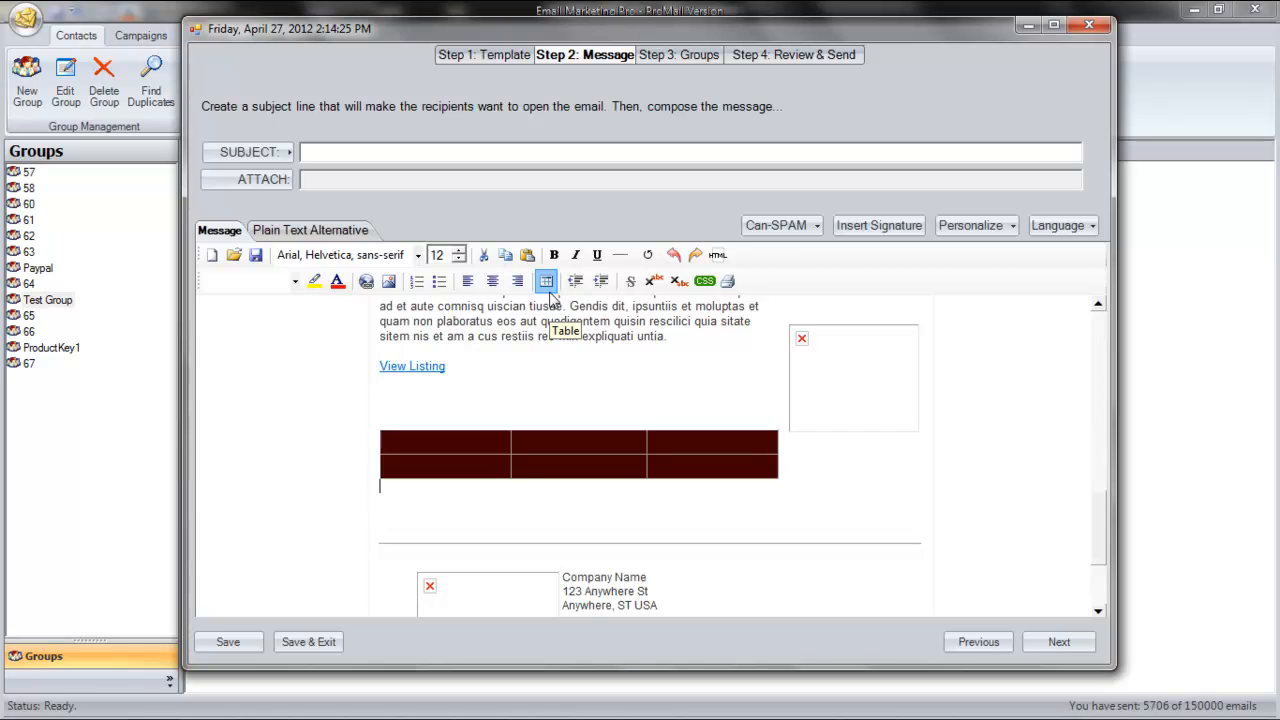
Step: Apply the Banner Placeholder w/ Product Placeholder template to the message and return to the start of its body in the message editor
{"action": "left_click", "coordinate": [484, 54]}
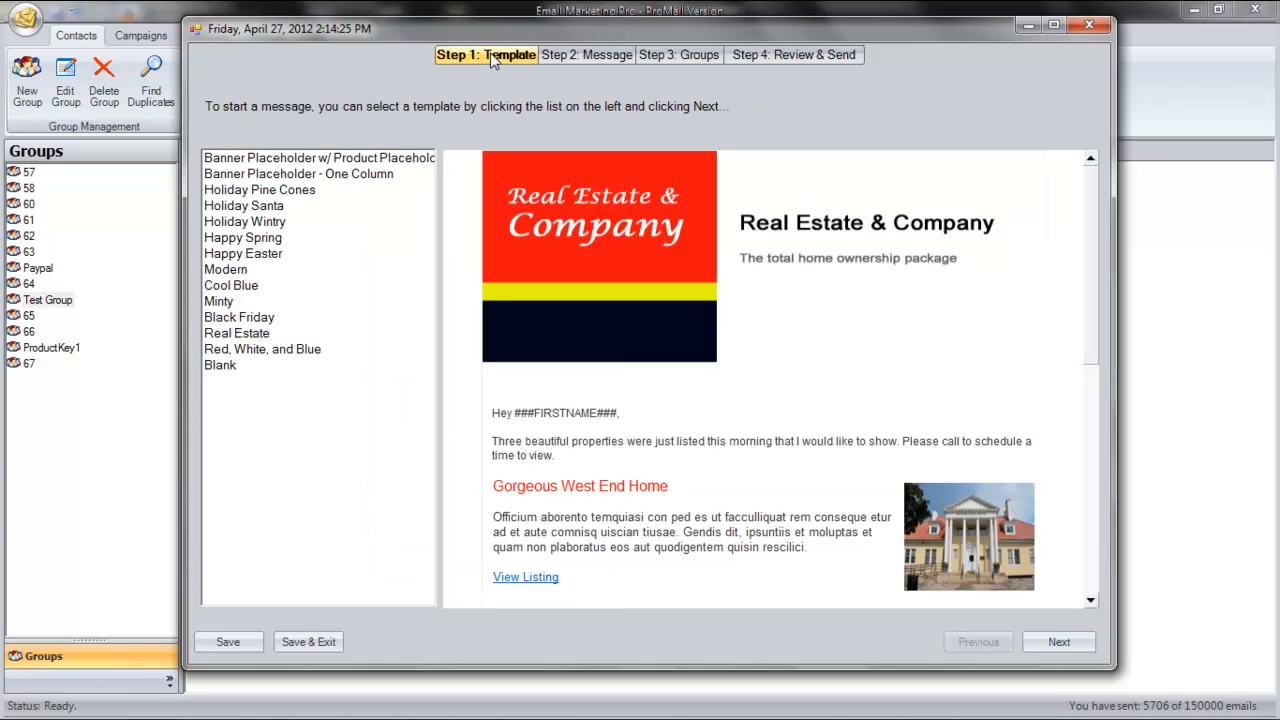
{"action": "left_click", "coordinate": [279, 160]}
{"action": "left_click", "coordinate": [576, 56]}
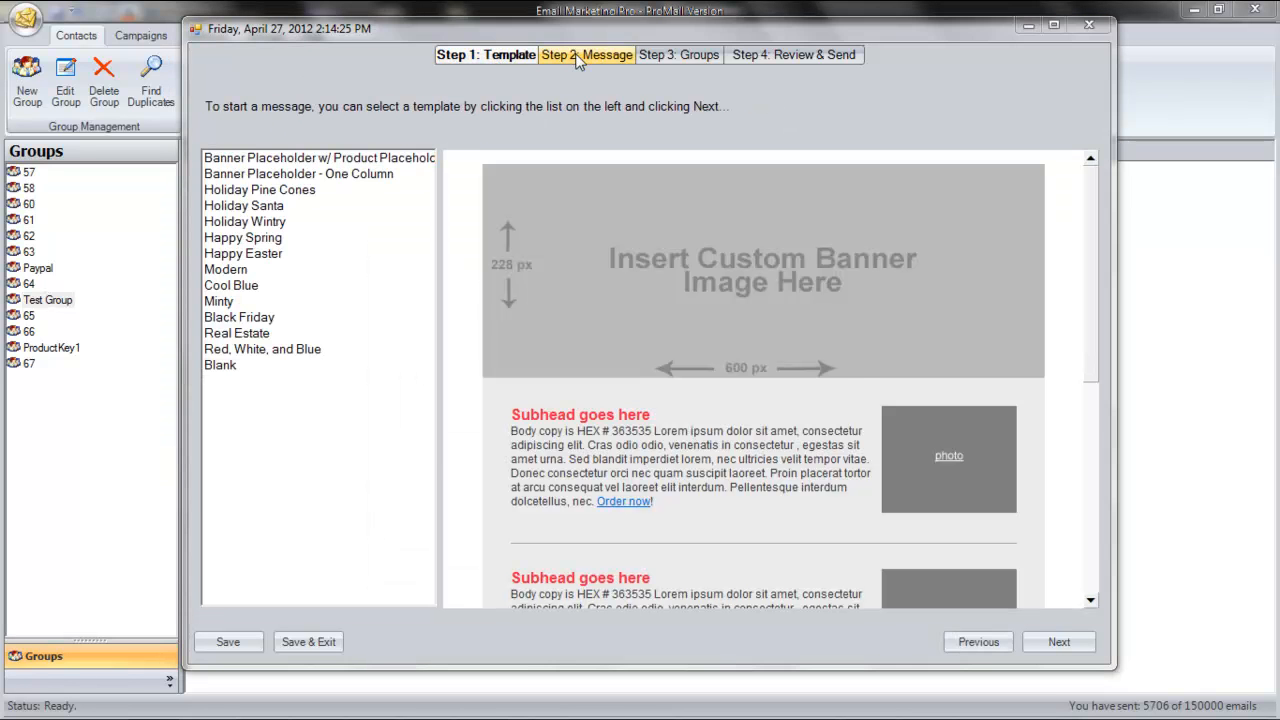
{"action": "left_click", "coordinate": [727, 436]}
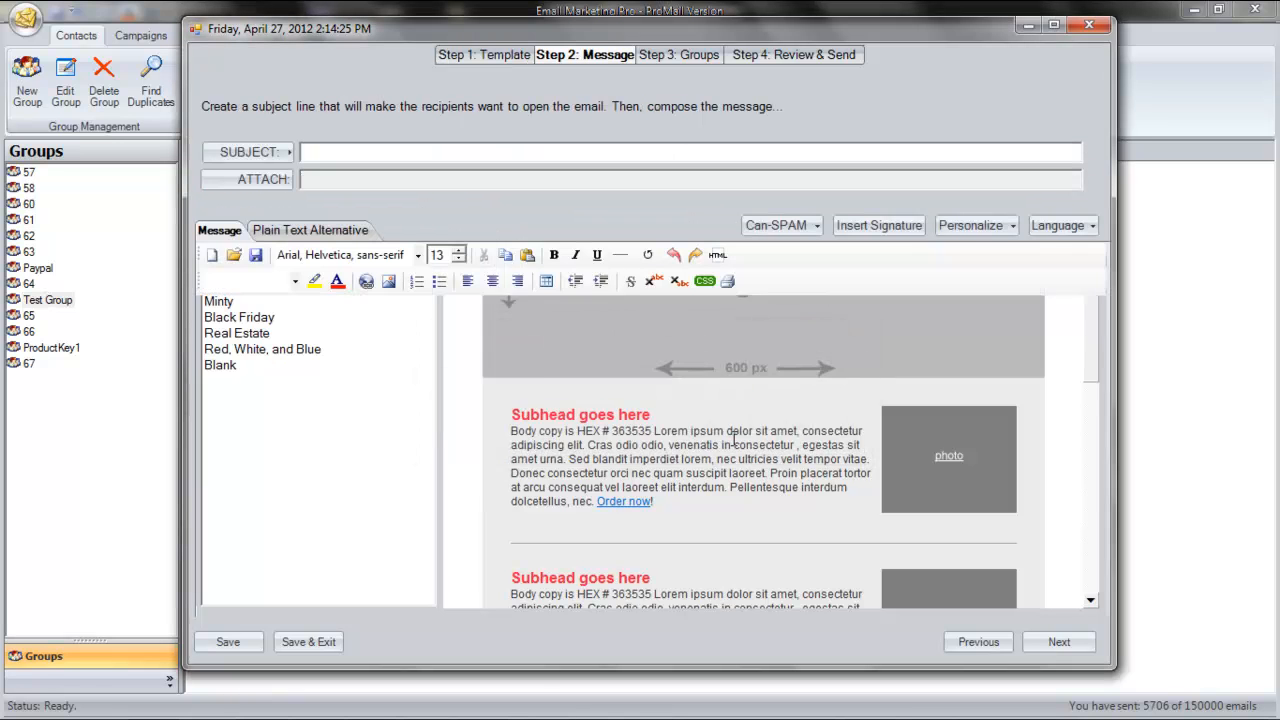
{"action": "left_click", "coordinate": [694, 376]}
{"action": "scroll", "coordinate": [694, 376], "scroll_direction": "up", "scroll_amount": 5}
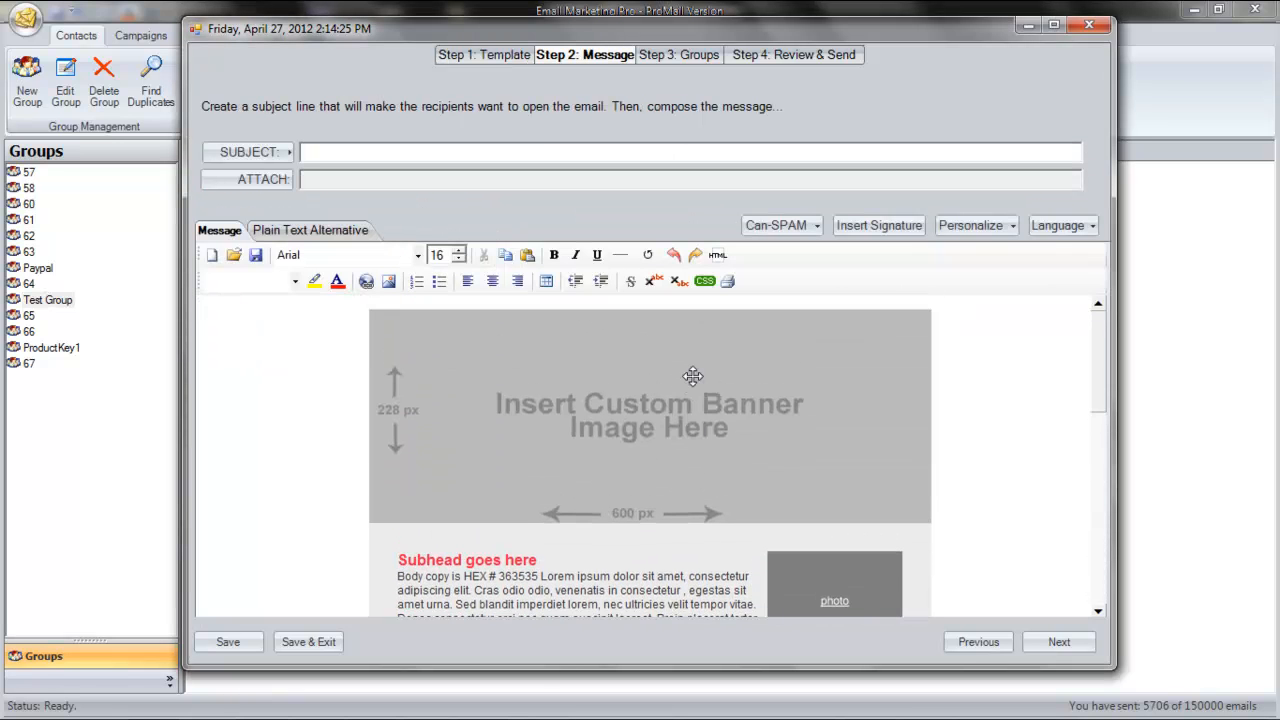
Step: Examine the table properties of the template's outer layout table, close them without changes, and look over the rest of the layout
{"action": "left_click", "coordinate": [934, 345]}
{"action": "scroll", "coordinate": [934, 370], "scroll_direction": "down", "scroll_amount": 3}
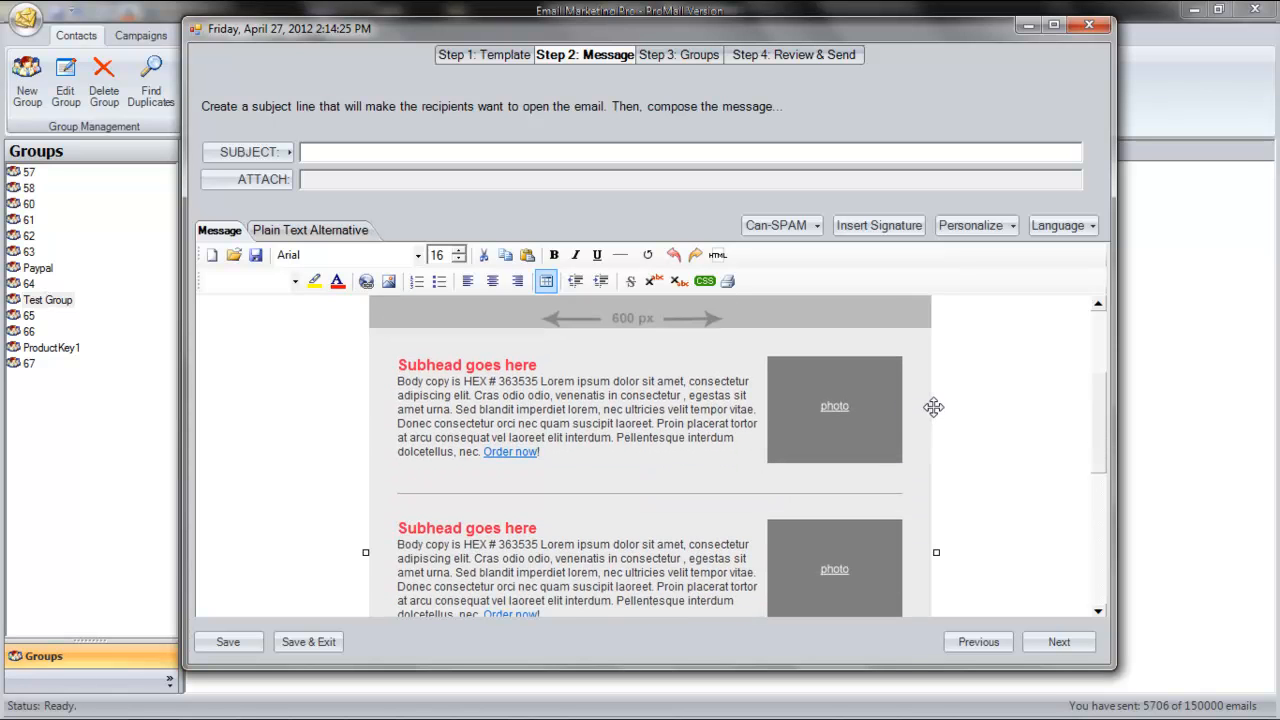
{"action": "right_click", "coordinate": [933, 406]}
{"action": "left_click", "coordinate": [968, 366]}
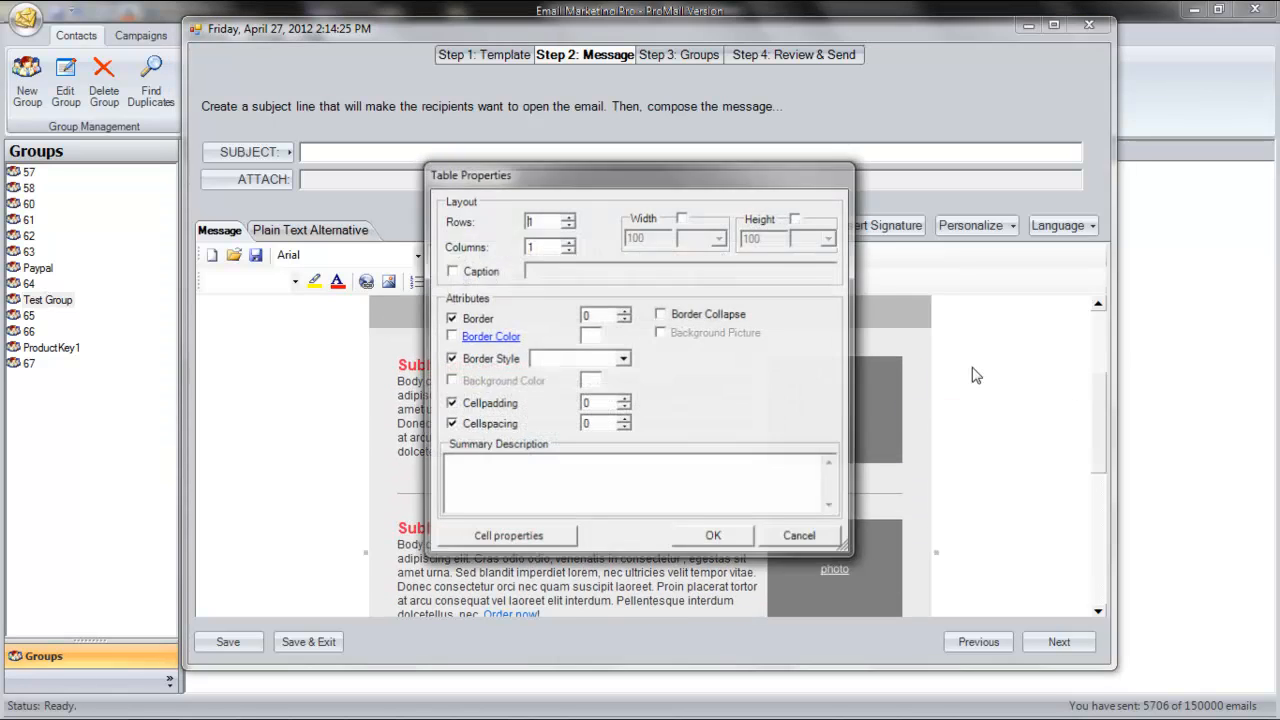
{"action": "left_click", "coordinate": [796, 538]}
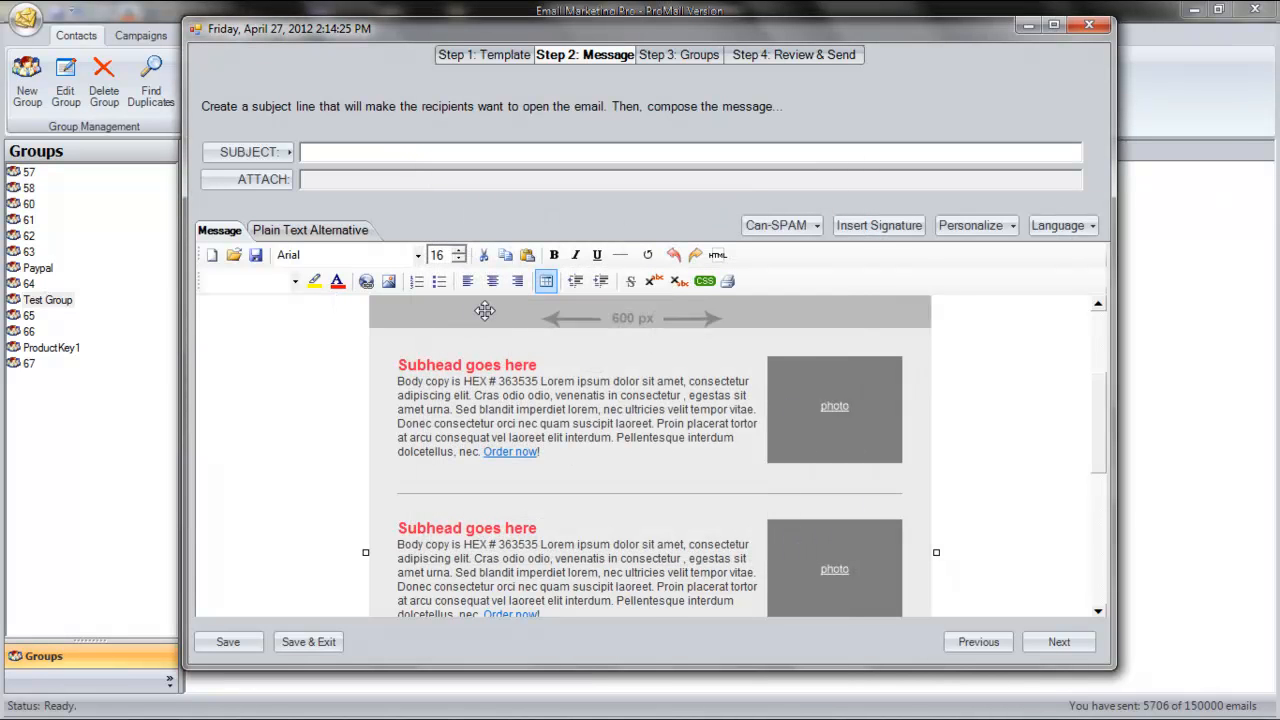
{"action": "left_click", "coordinate": [303, 320]}
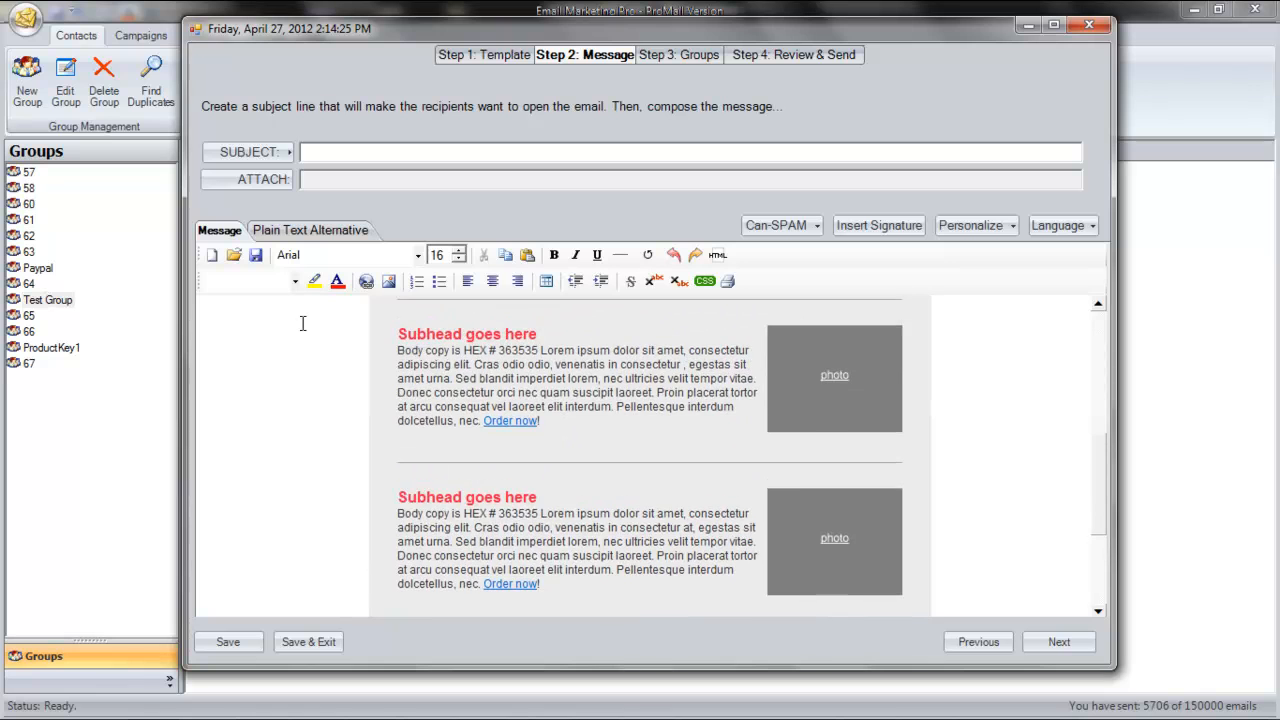
{"action": "scroll", "coordinate": [202, 325], "scroll_direction": "down", "scroll_amount": 1}
{"action": "scroll", "coordinate": [202, 325], "scroll_direction": "up", "scroll_amount": 2}
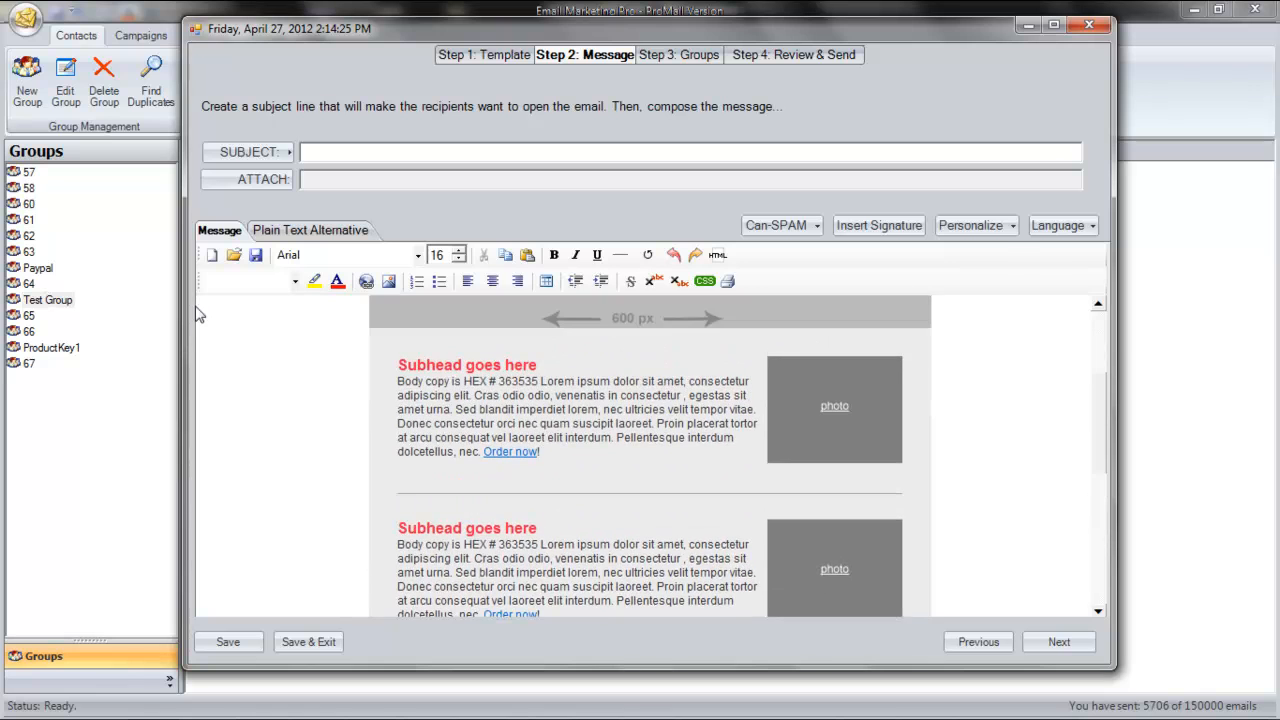